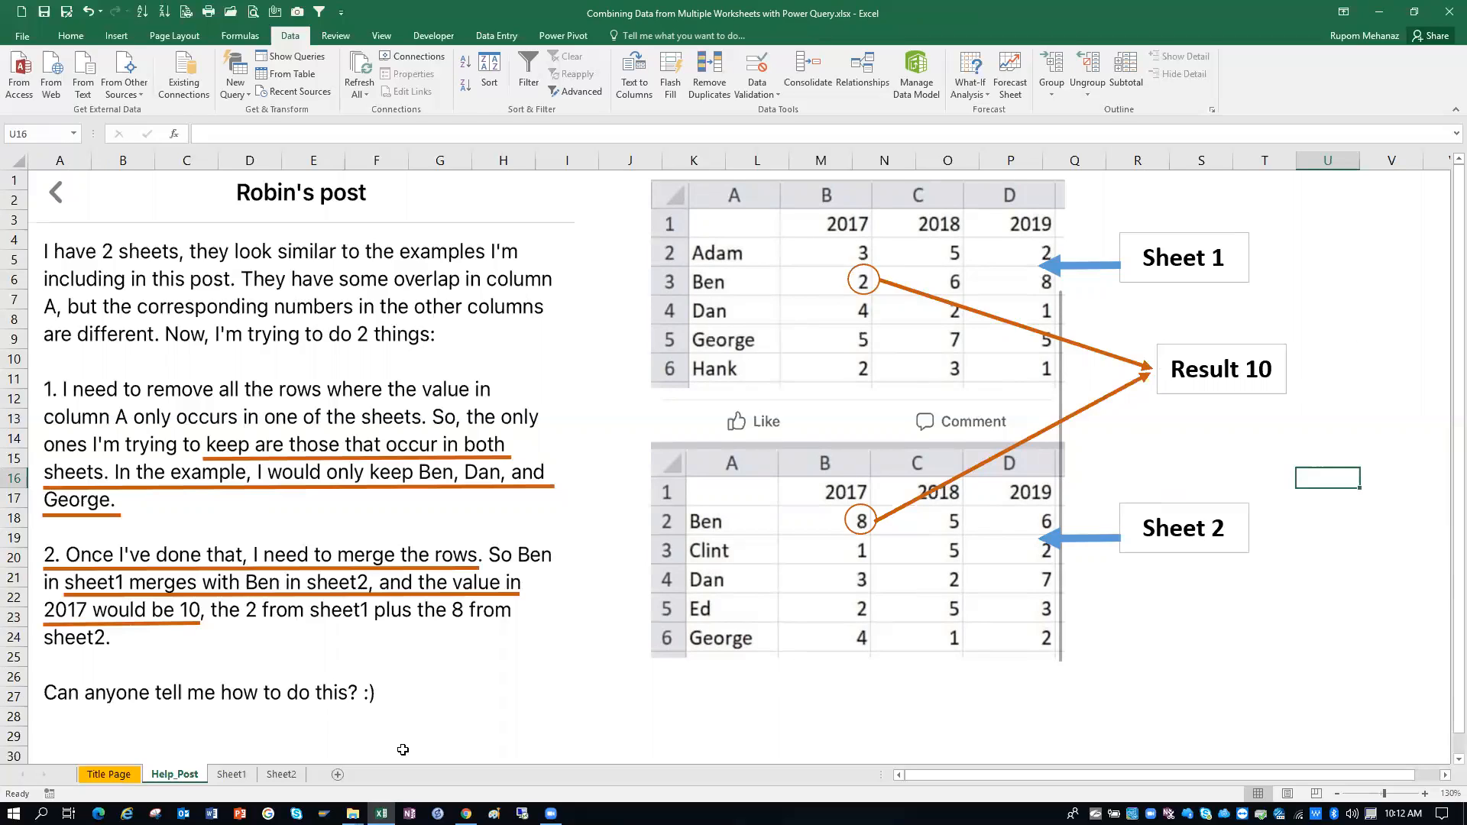
Examine the highlighted rows and the names that both sheets share in the Sheet1 table
left_click(232, 779)
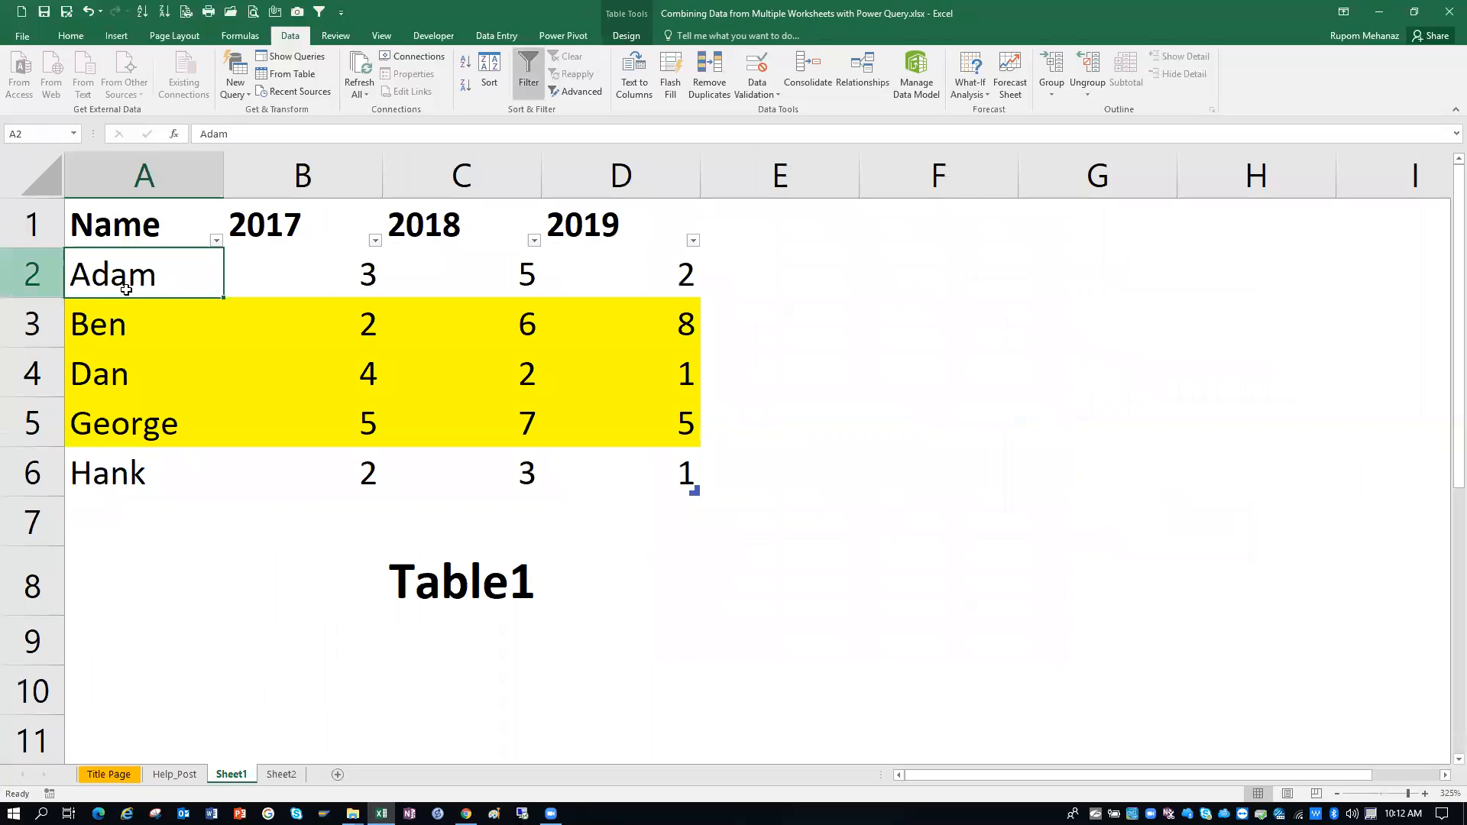
left_click(113, 323)
left_click_drag(112, 322, 616, 426)
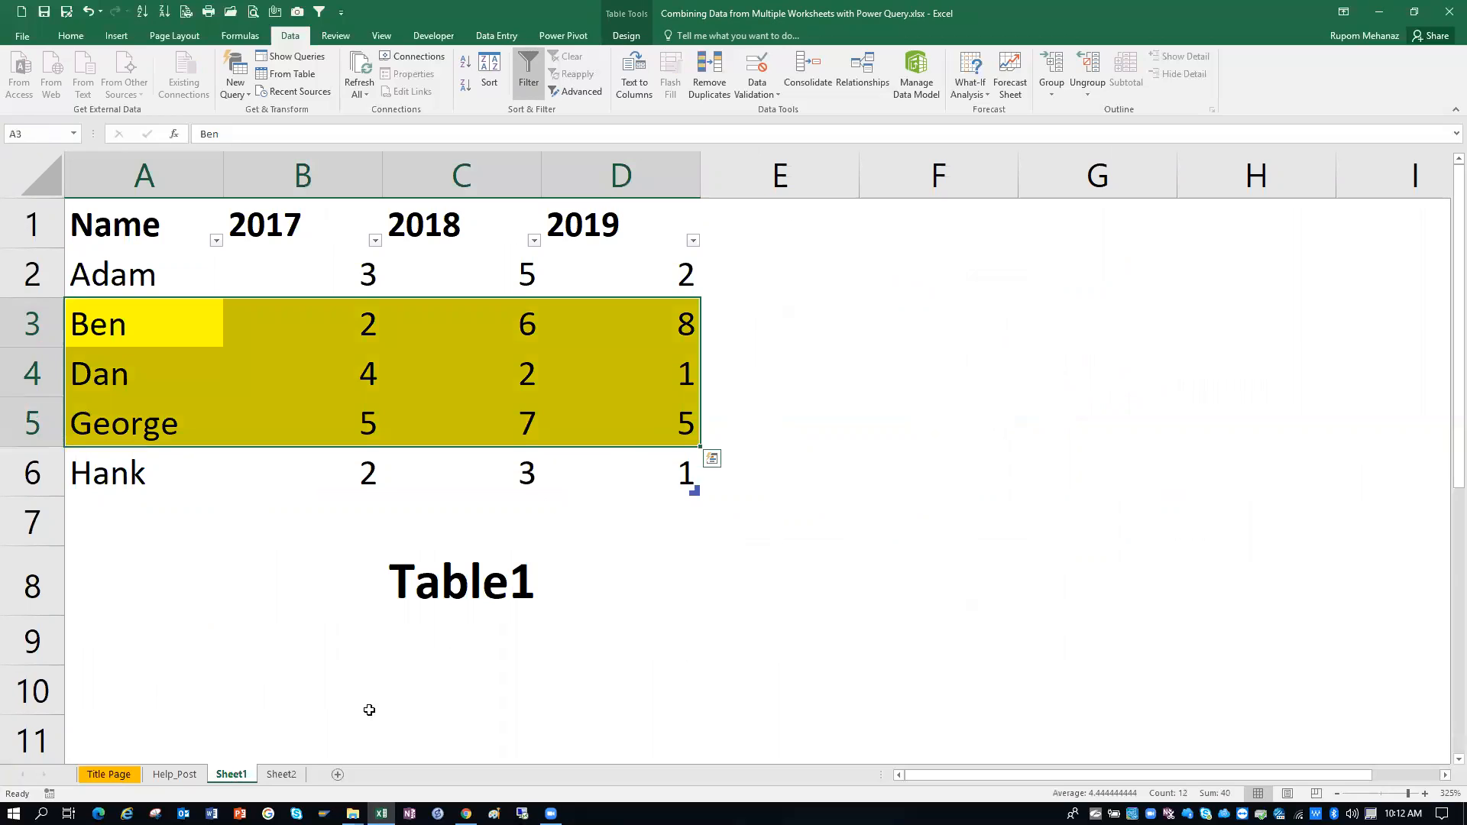
left_click(266, 778)
left_click(246, 776)
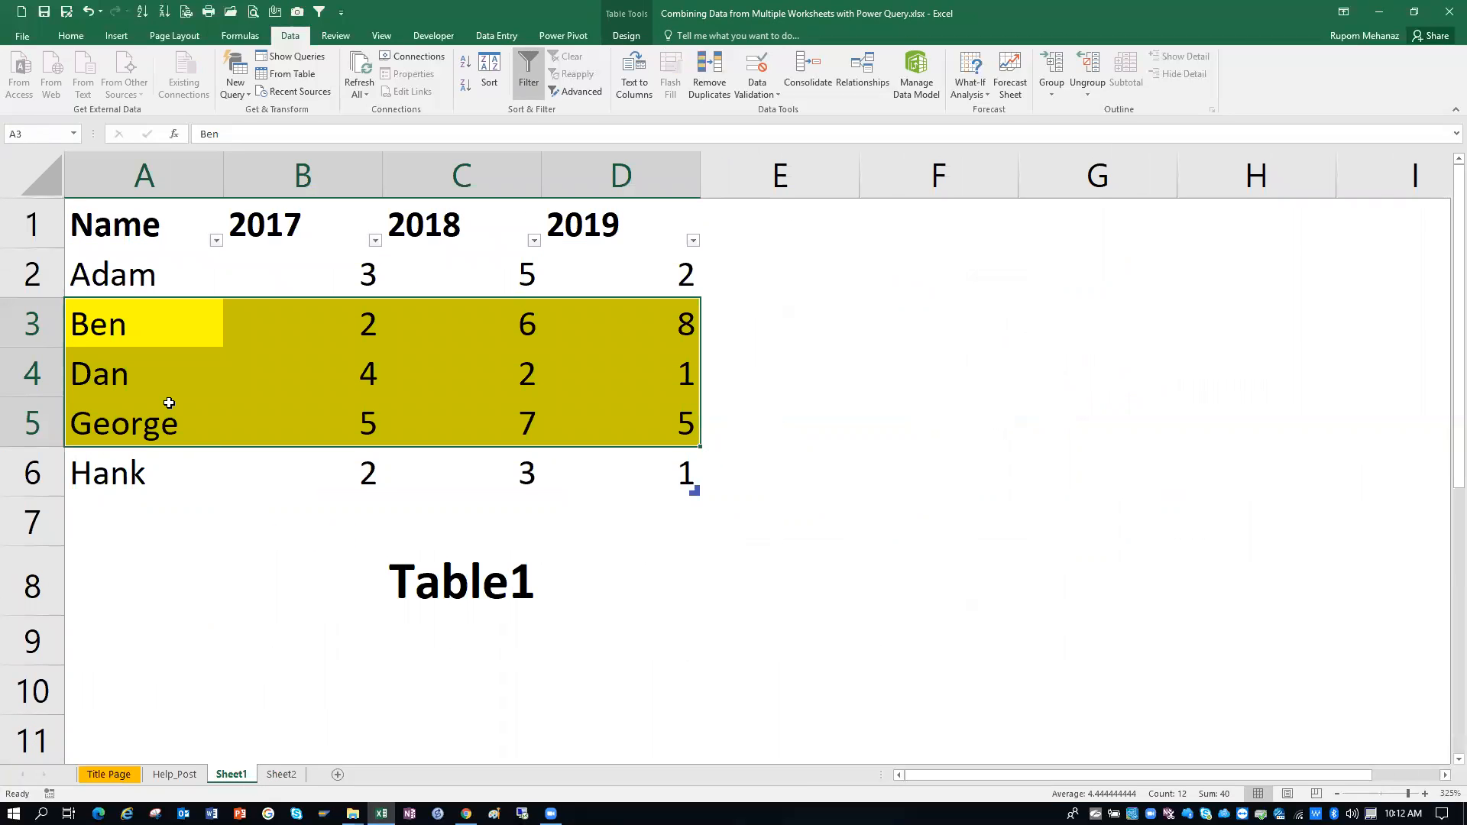
left_click_drag(109, 324, 117, 418)
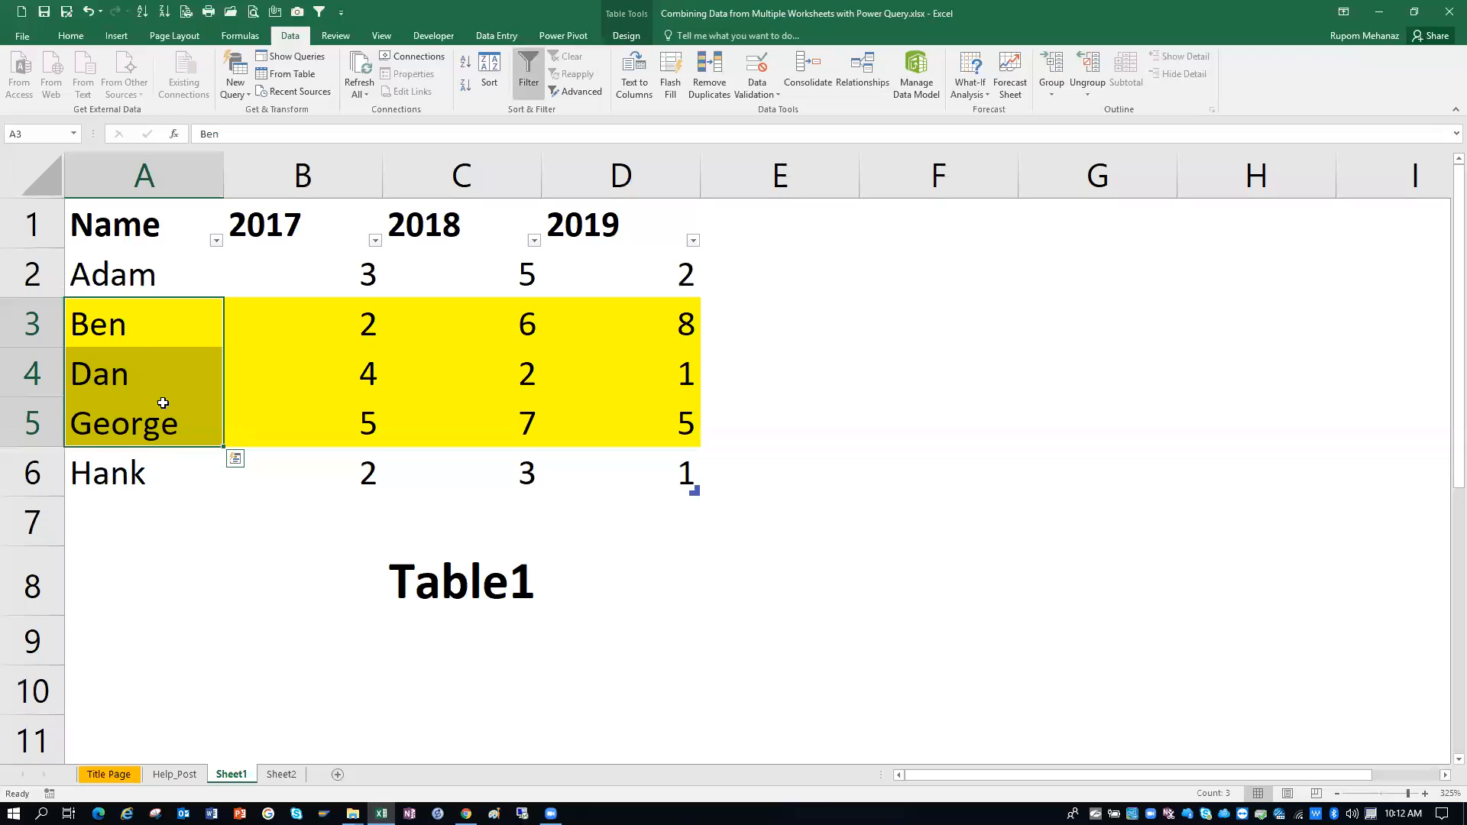
left_click(286, 775)
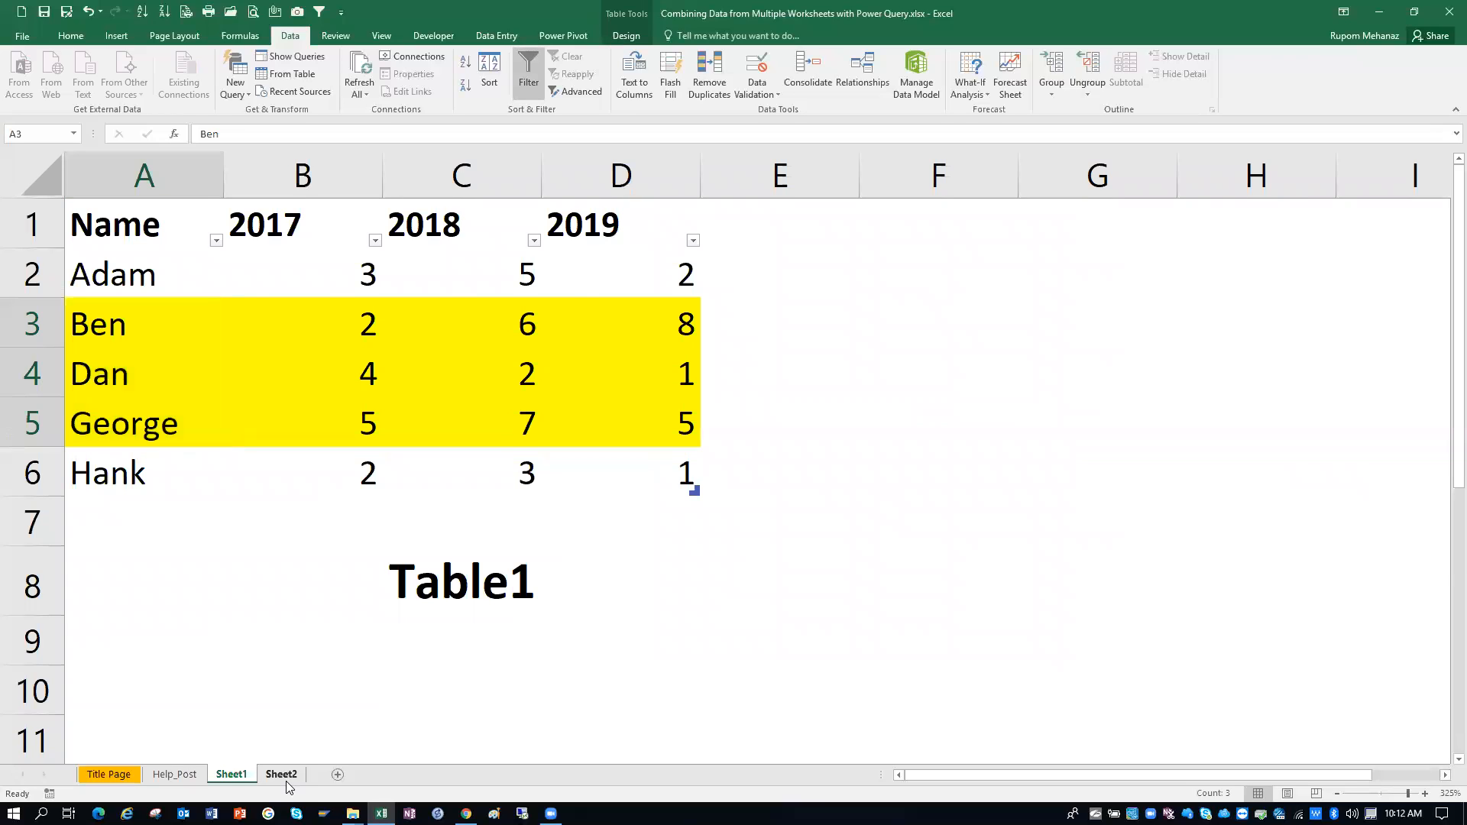
left_click(229, 774)
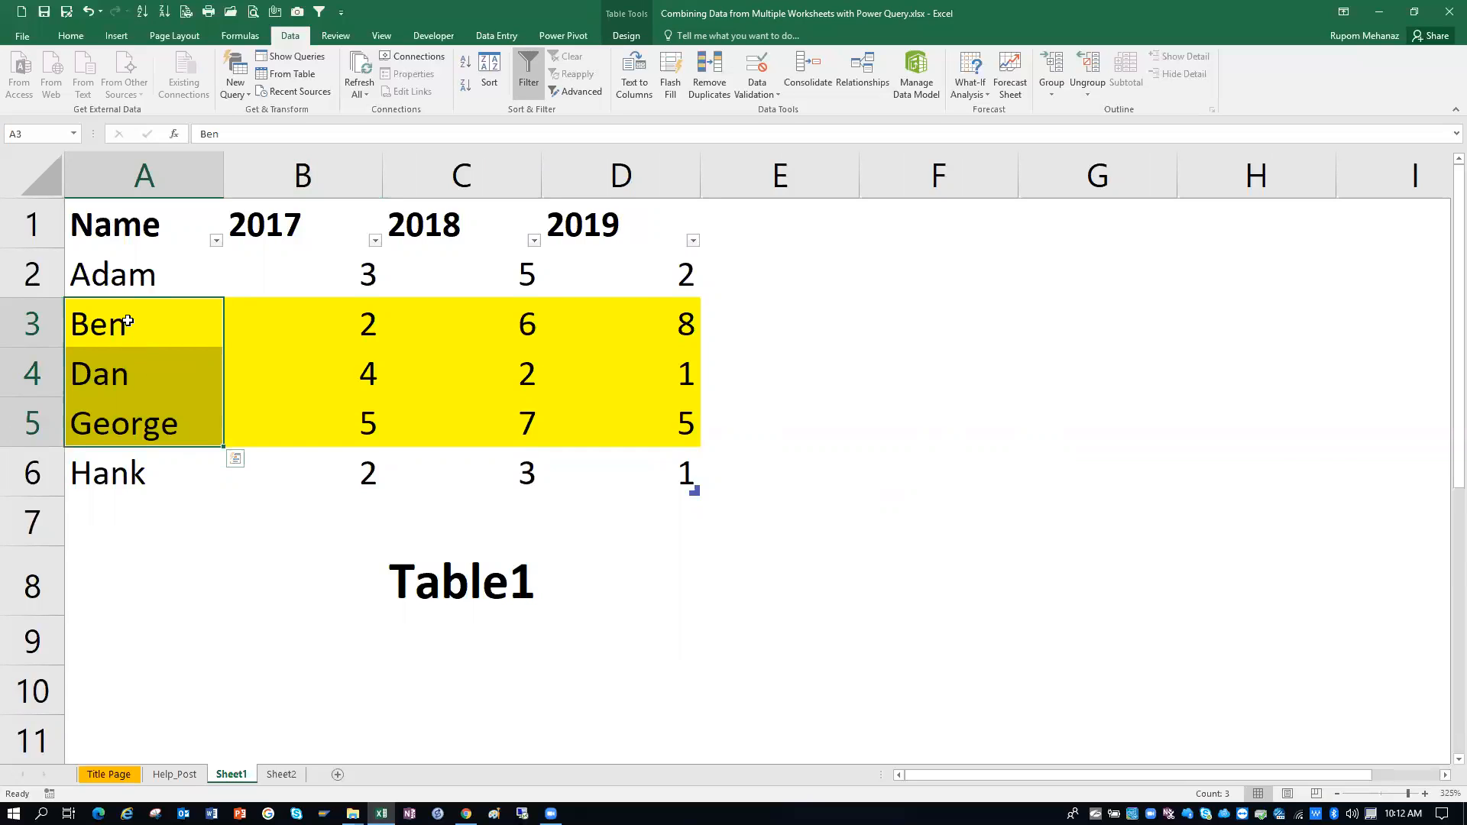
left_click_drag(128, 322, 128, 422)
Examine the highlighted names and the 2017 to 2019 columns in the Sheet2 table
left_click(281, 774)
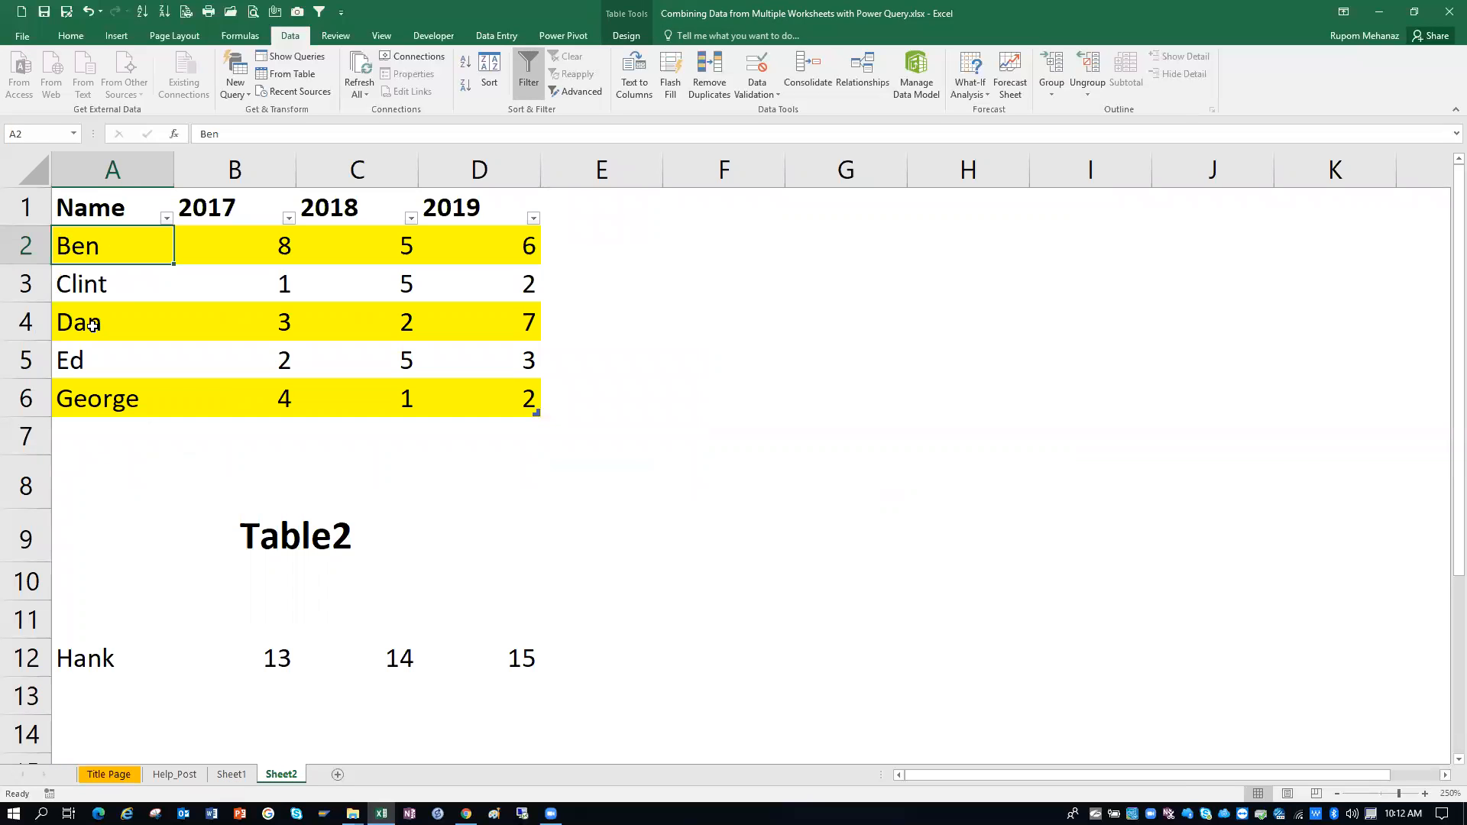
left_click(92, 325)
left_click(84, 398)
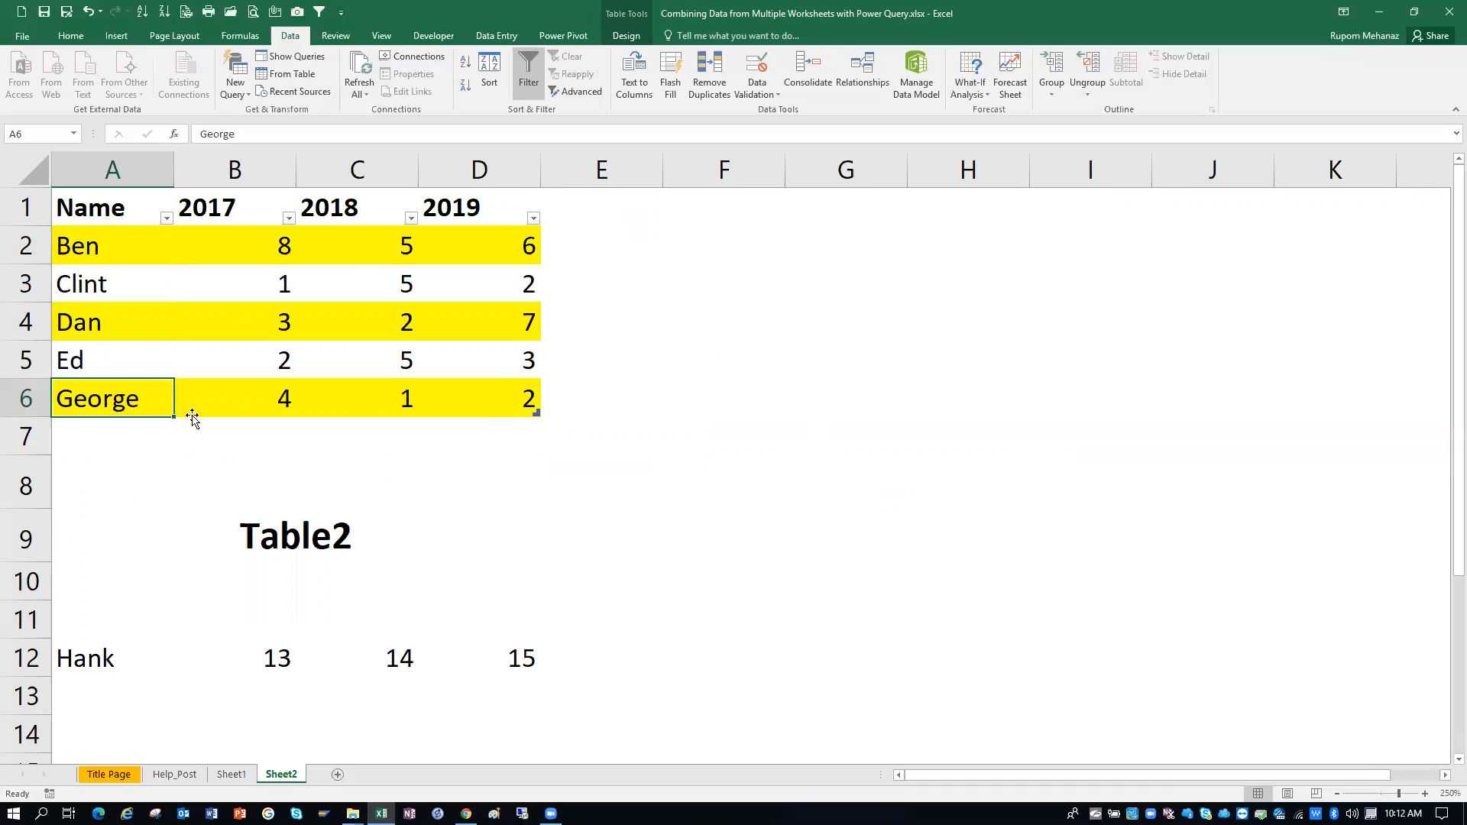
left_click(273, 243)
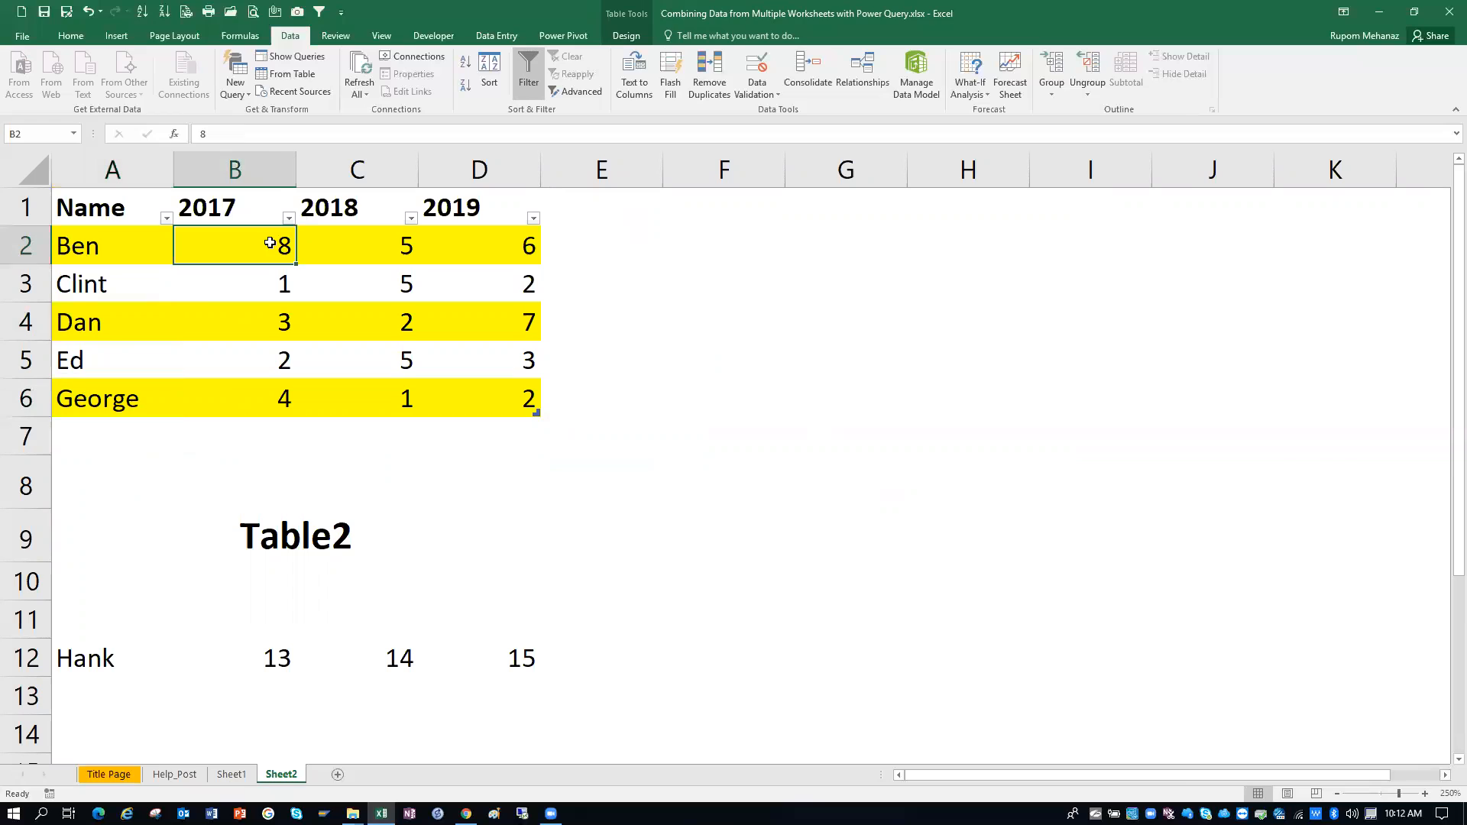
left_click(364, 235)
left_click(503, 243)
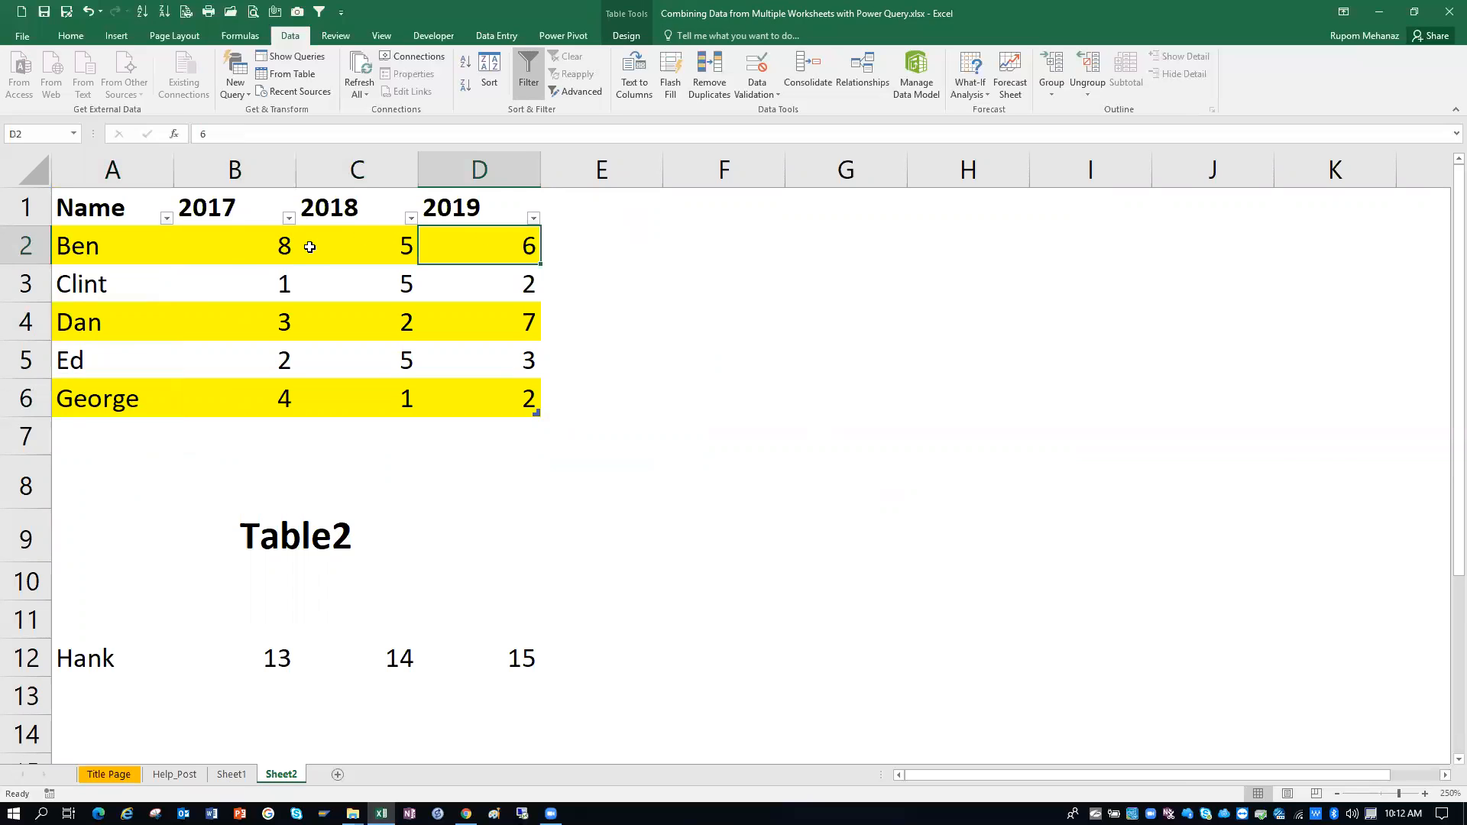
left_click(230, 245)
left_click_drag(239, 175, 461, 176)
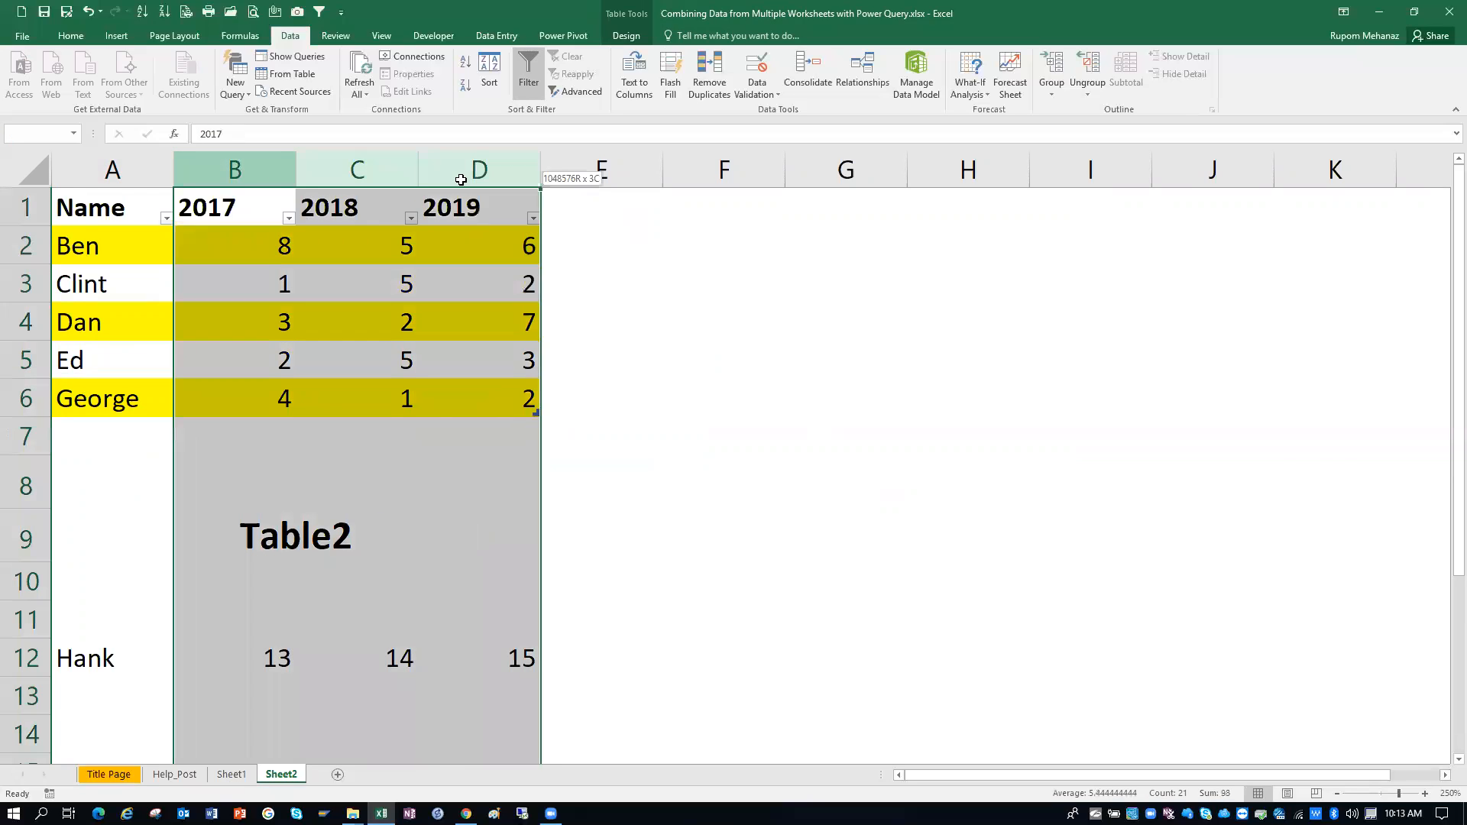
Compare the 2017 to 2019 columns and the shared names on Sheet1 with those on Sheet2
left_click(231, 774)
left_click_drag(306, 175, 583, 175)
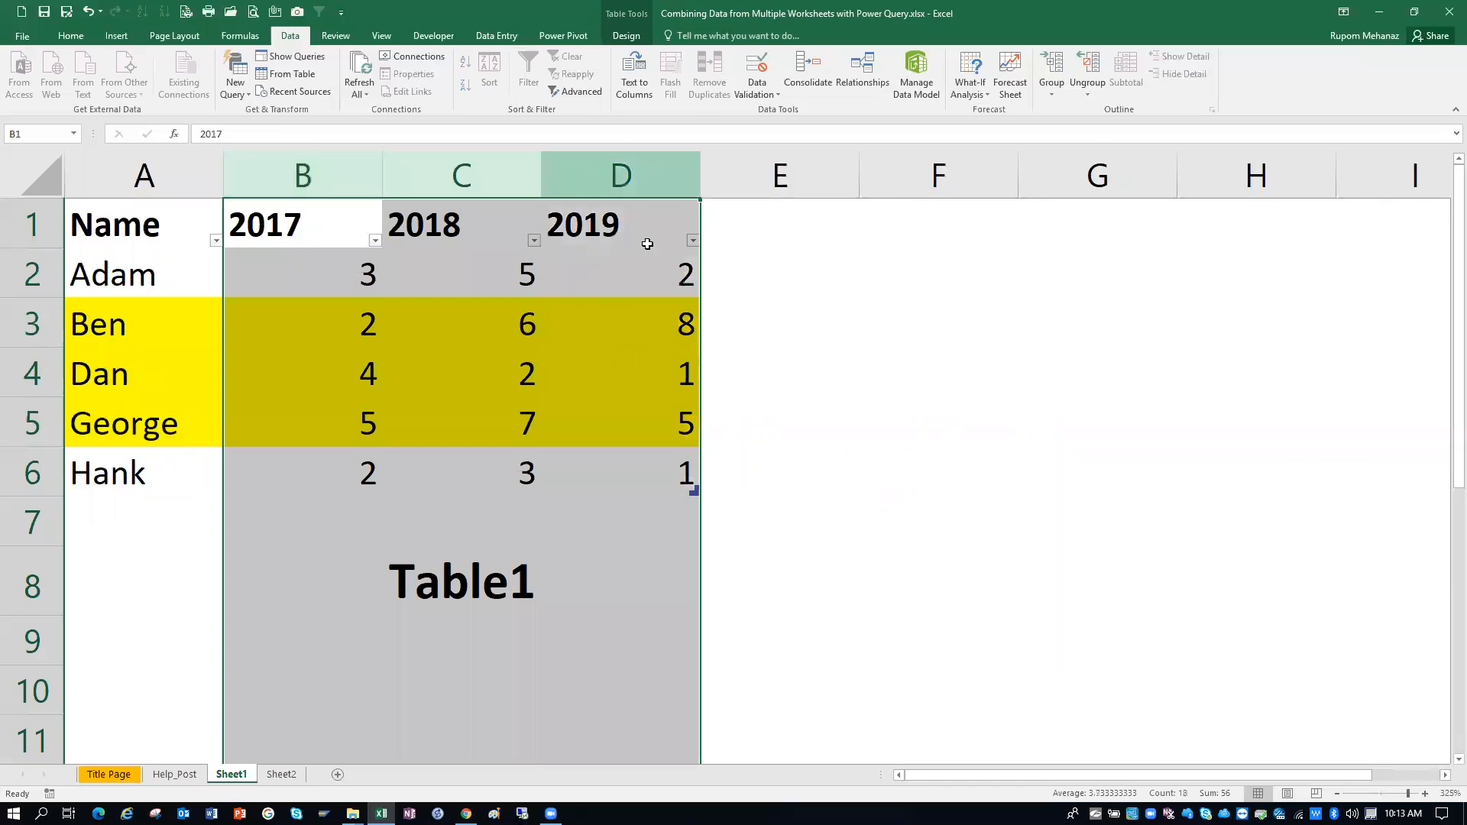
left_click(124, 321)
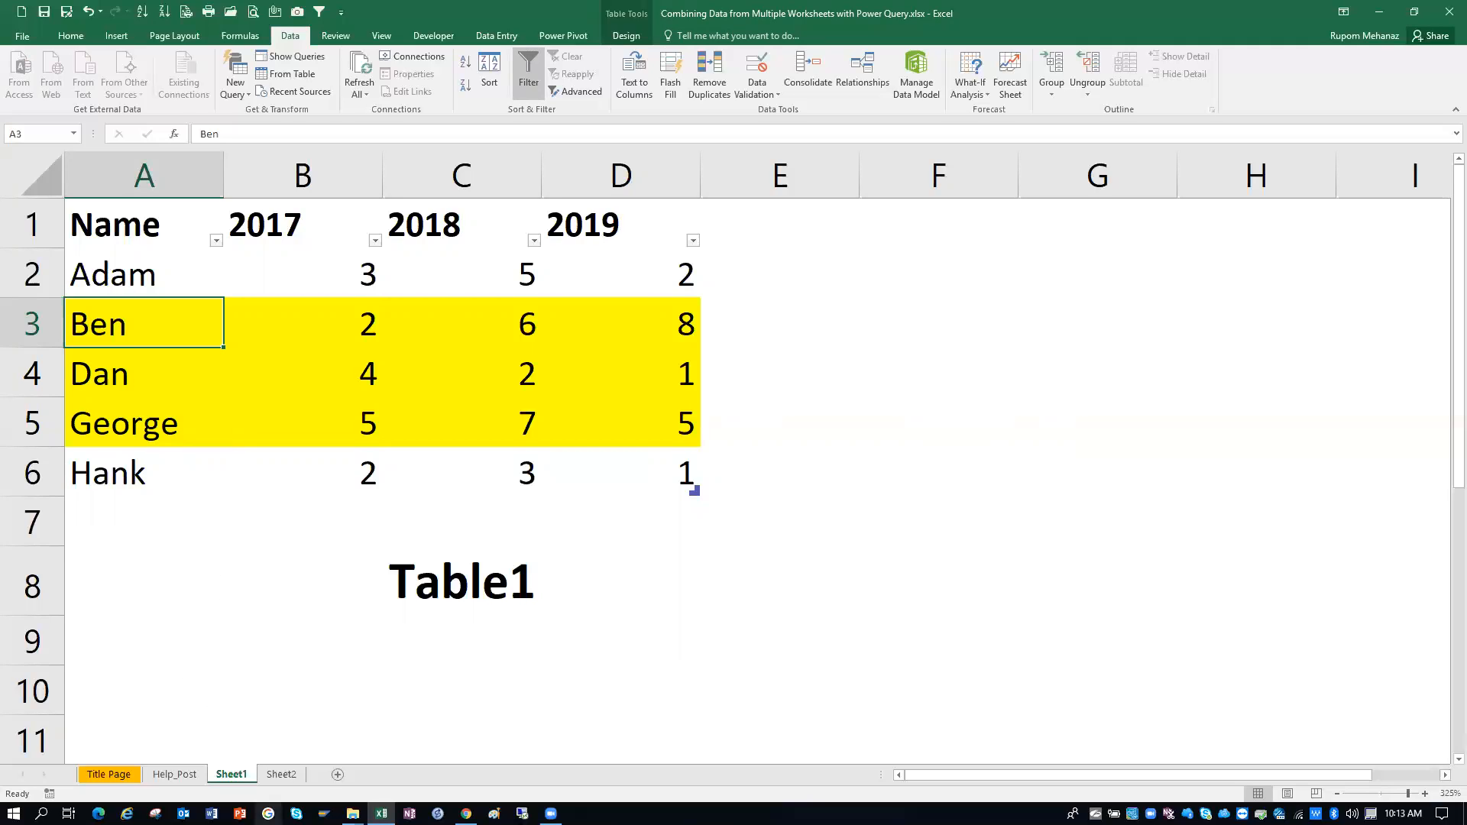
left_click(294, 776)
left_click(233, 775)
left_click(277, 775)
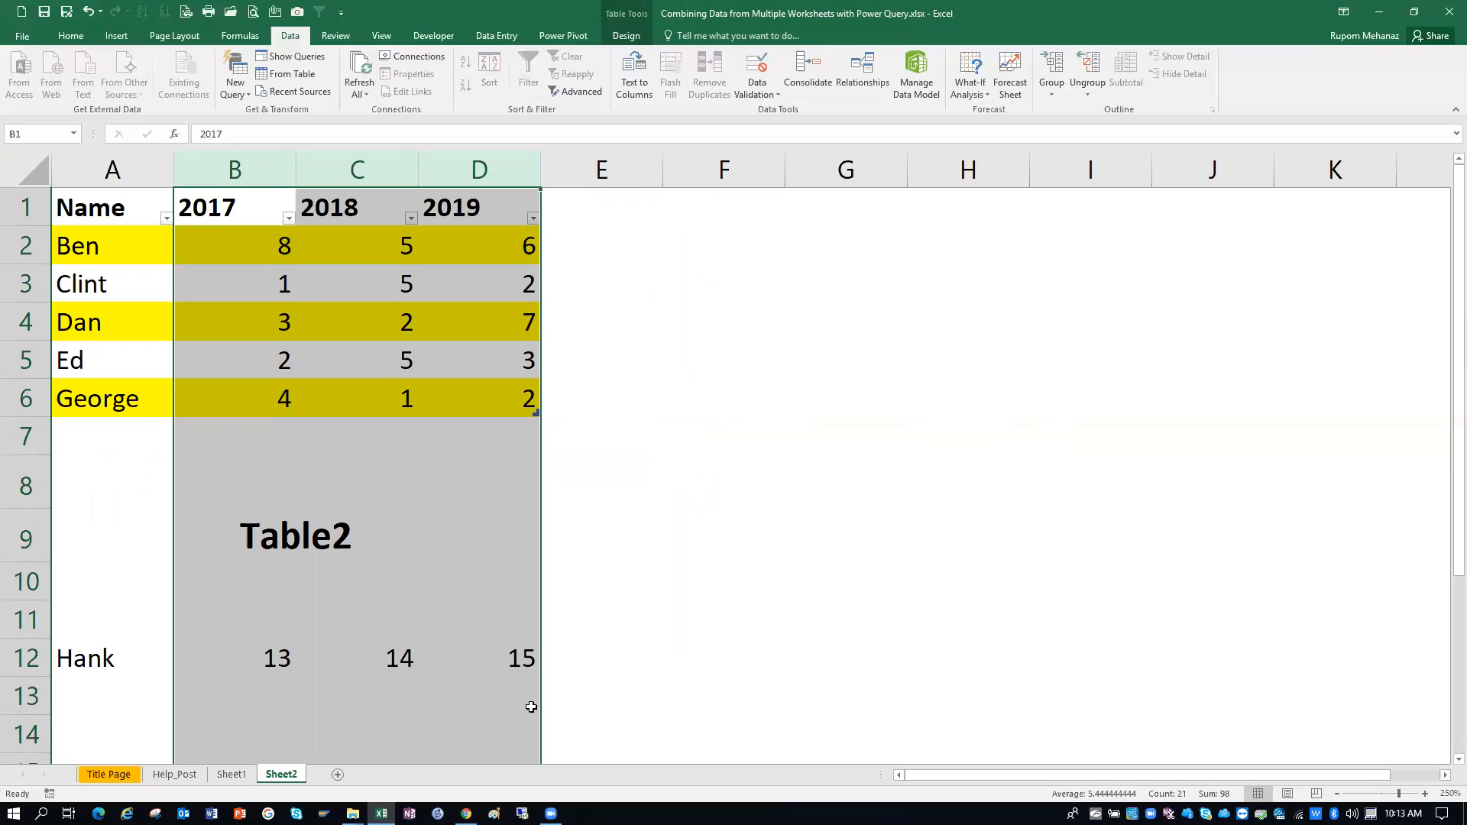
Bring the Sheet1 table into Power Query and load it as a connection only, keeping the query name Table1
left_click(233, 775)
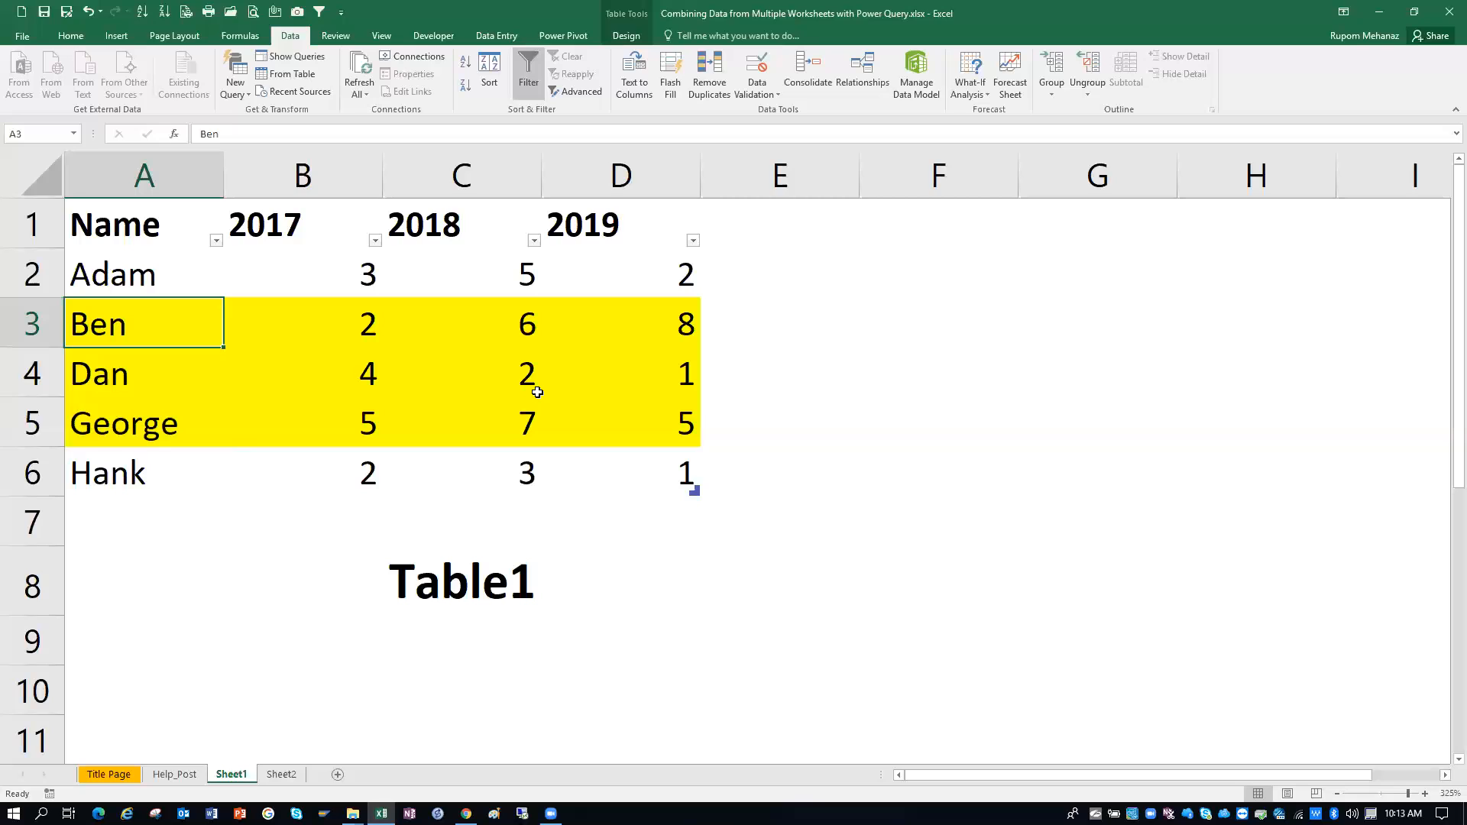
left_click(291, 74)
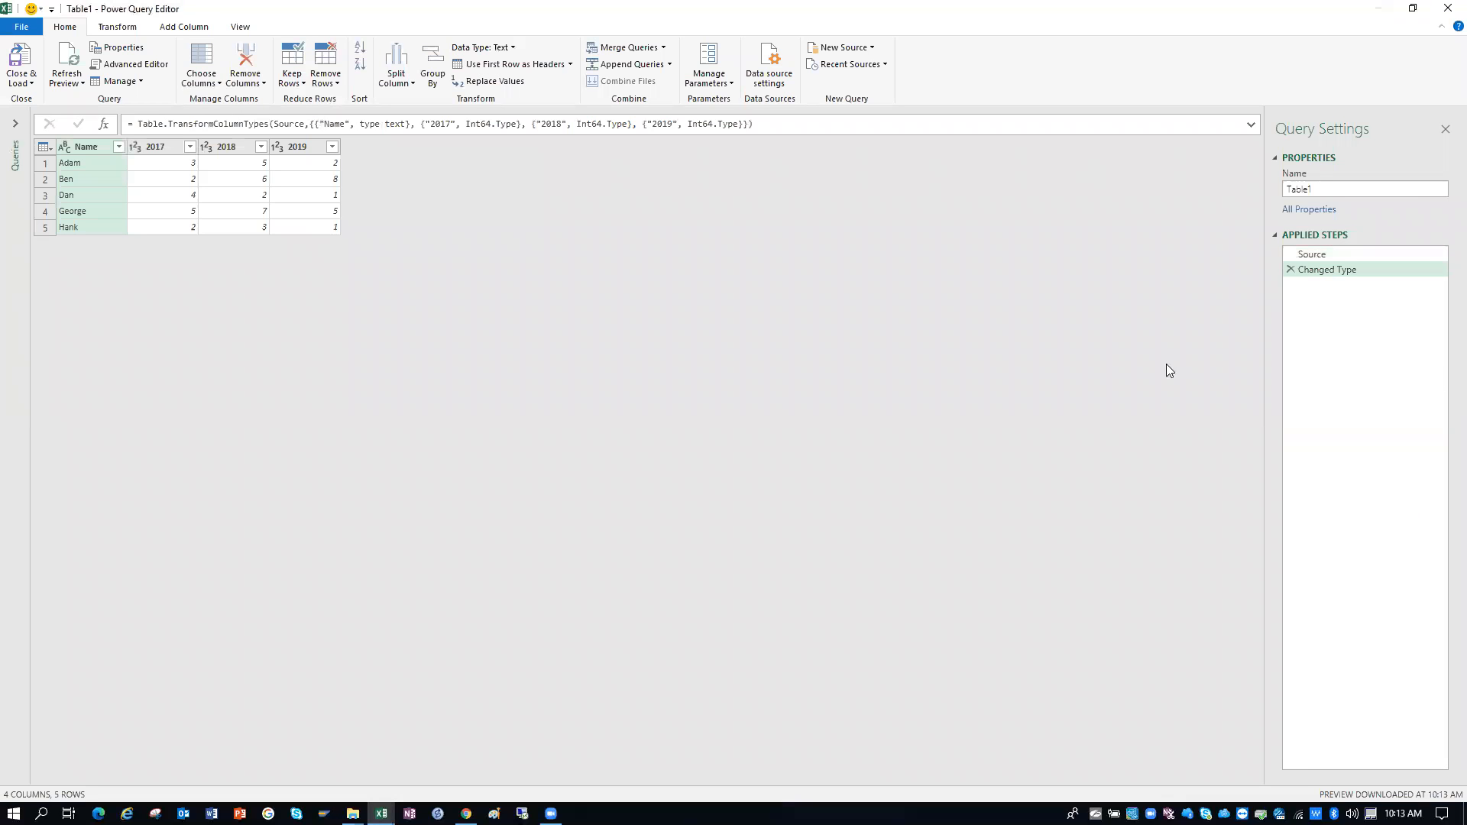
double_click(1327, 187)
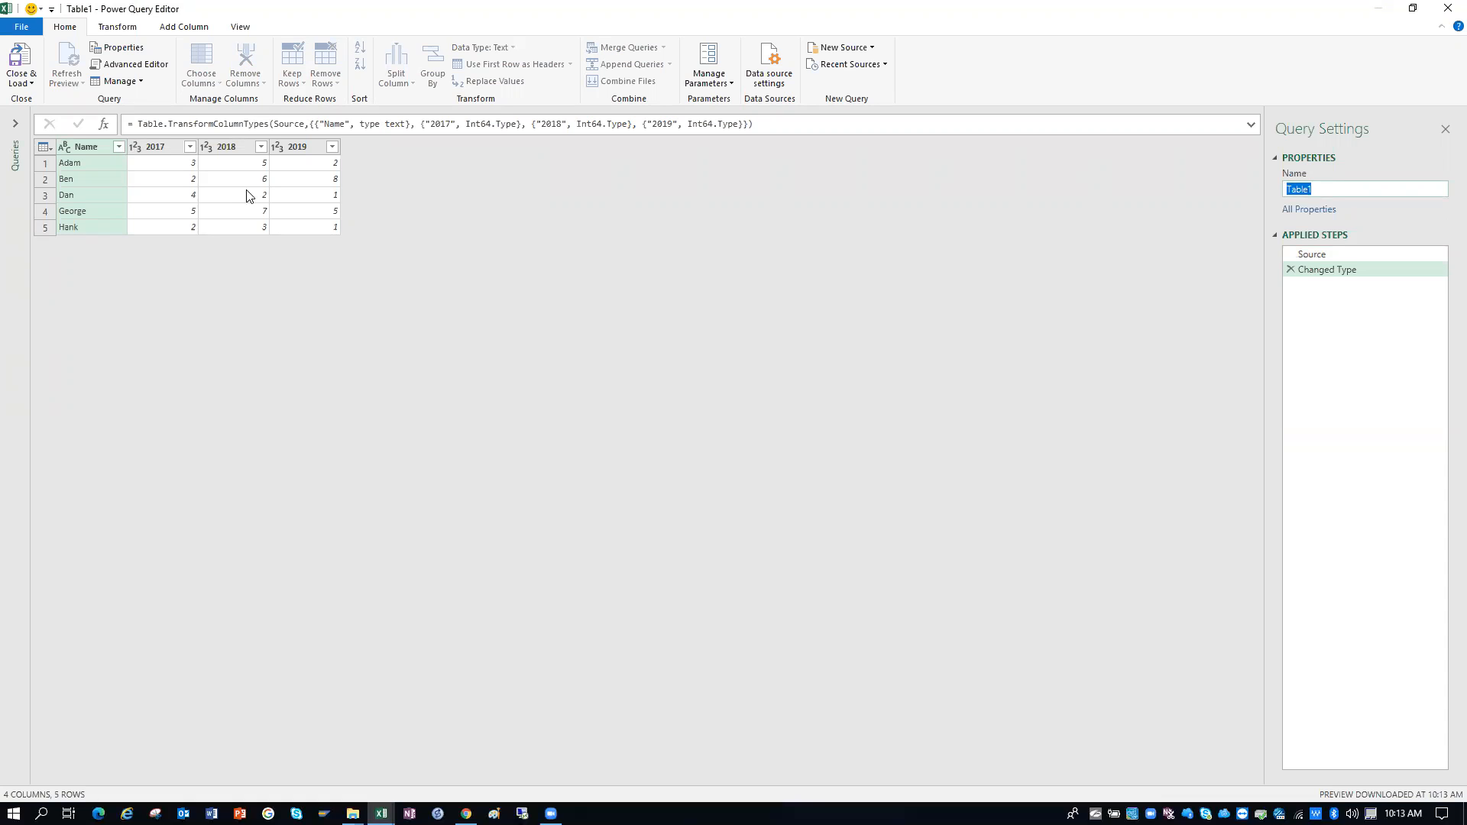
left_click(21, 82)
left_click(38, 119)
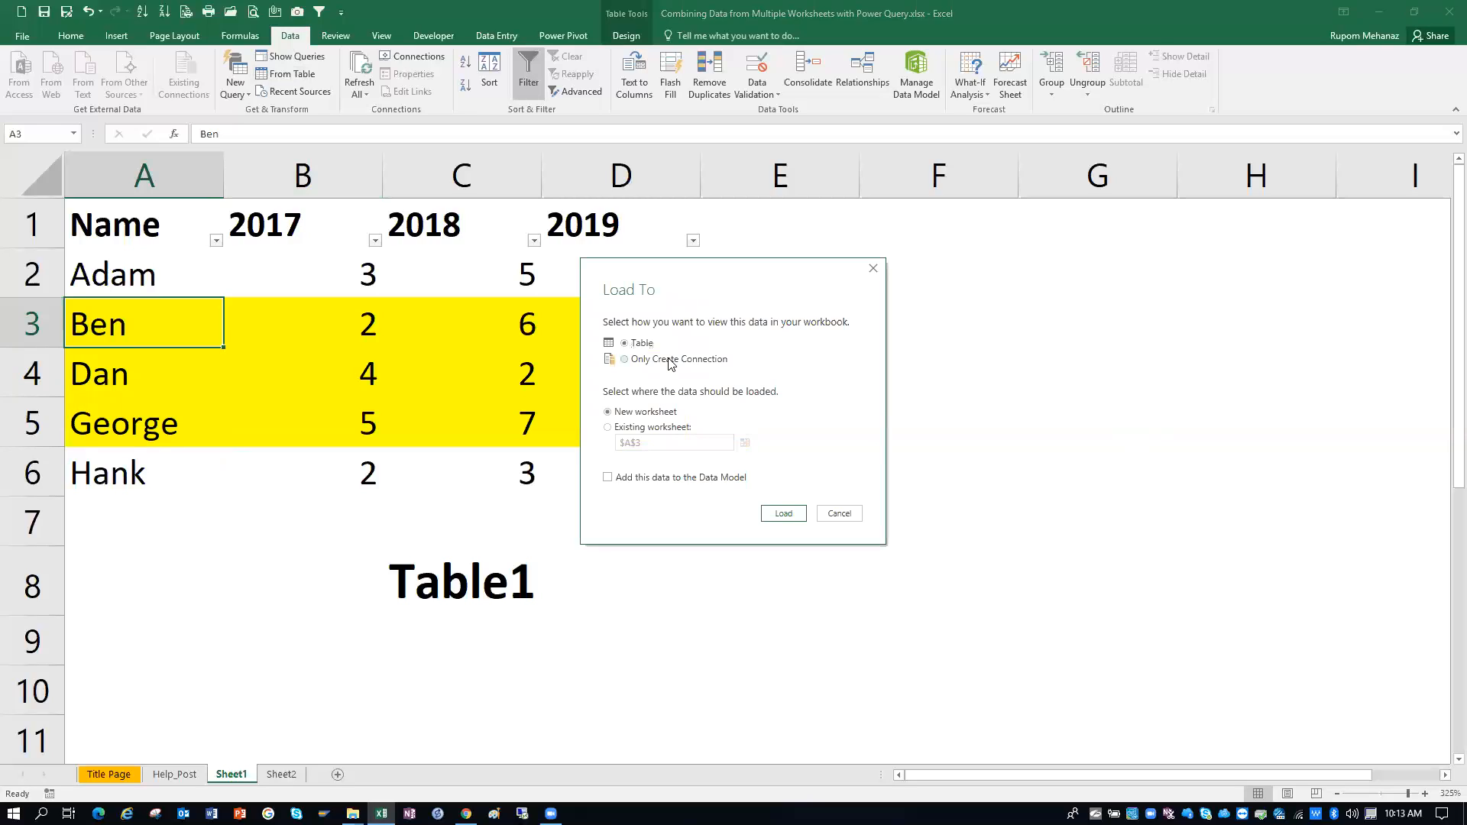
left_click(669, 363)
left_click(777, 516)
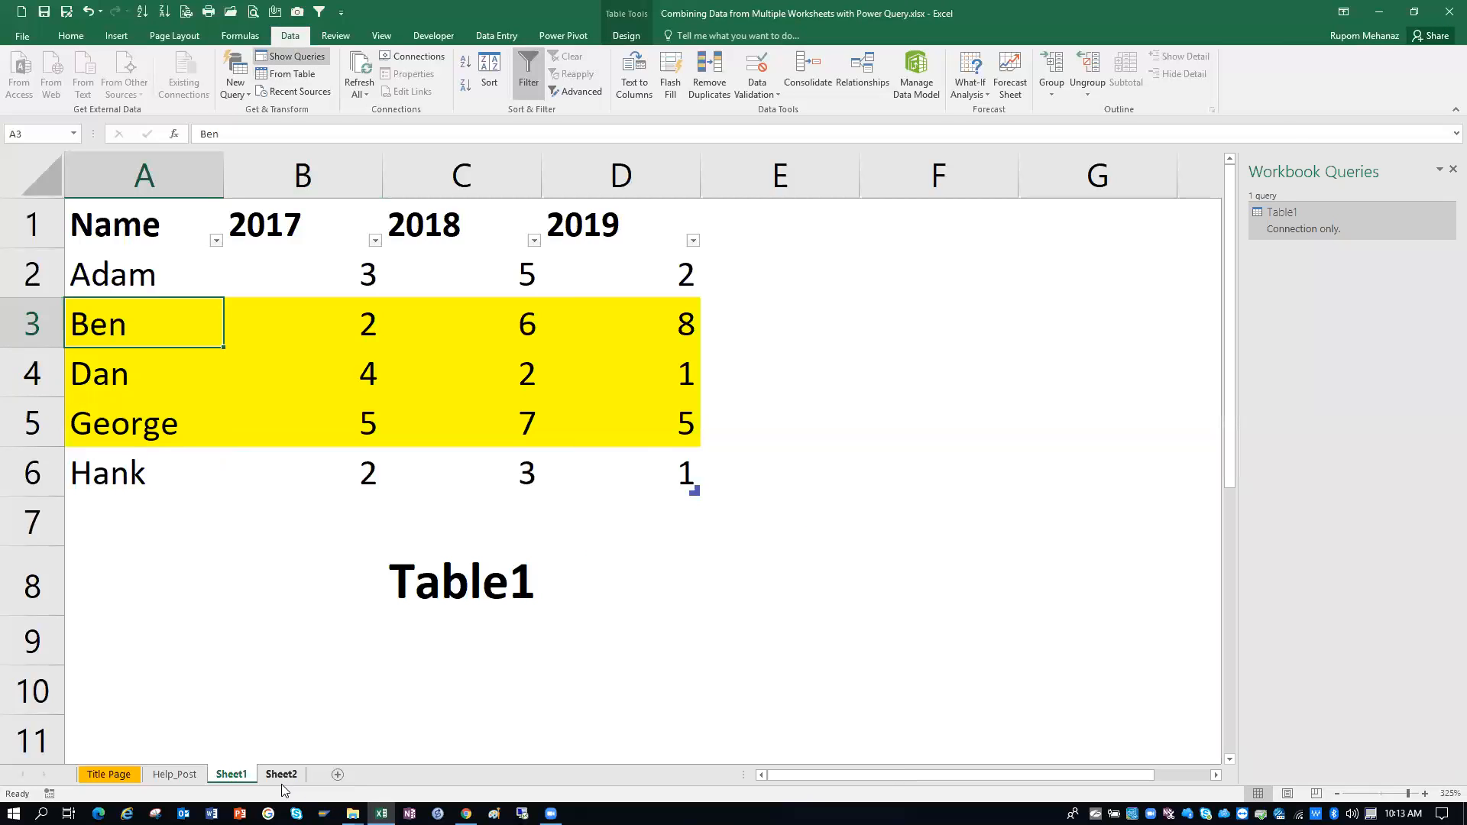
Bring the Sheet2 table into Power Query and show the list of queries
left_click(282, 775)
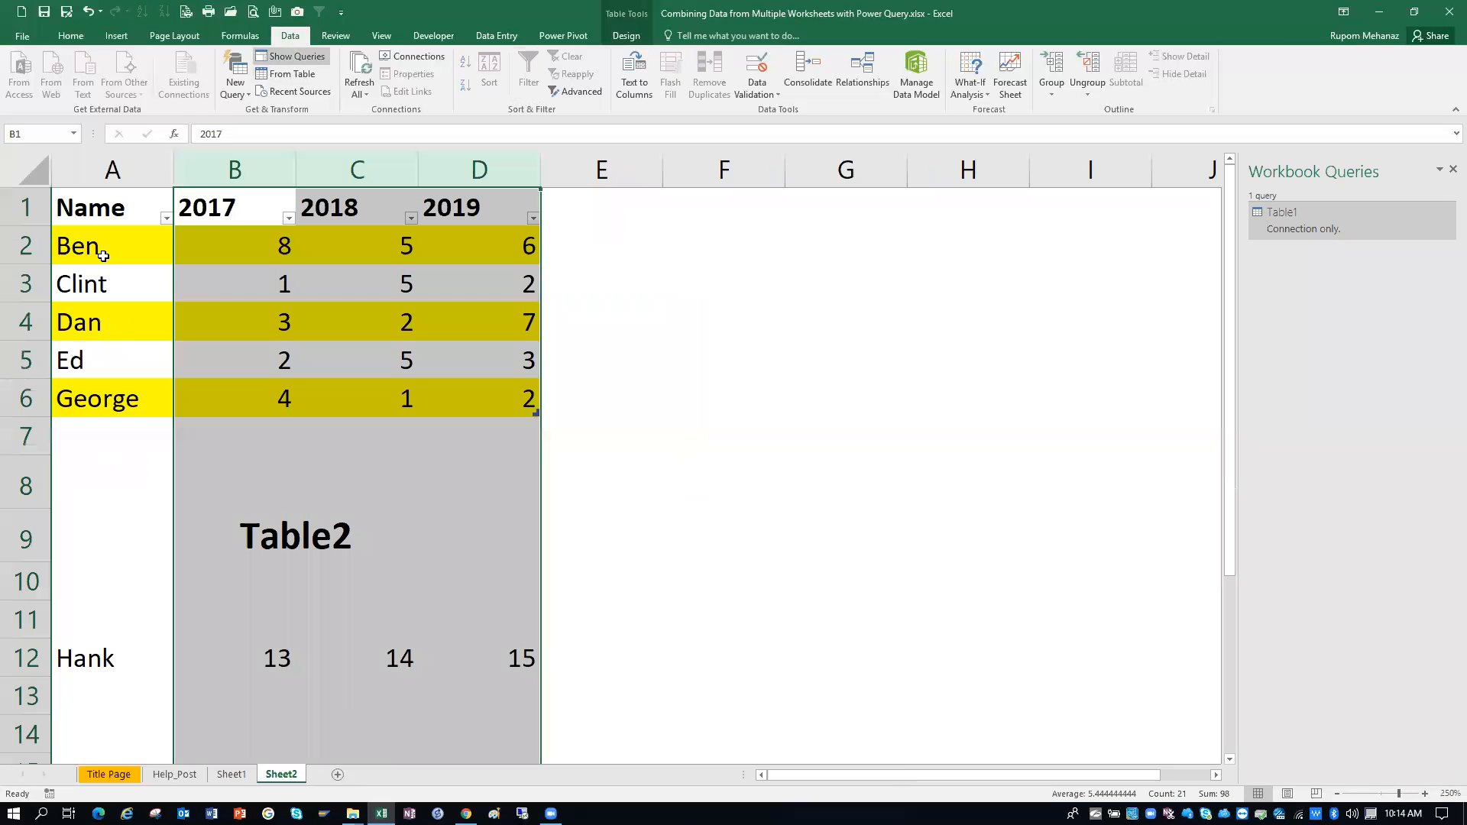
left_click(288, 74)
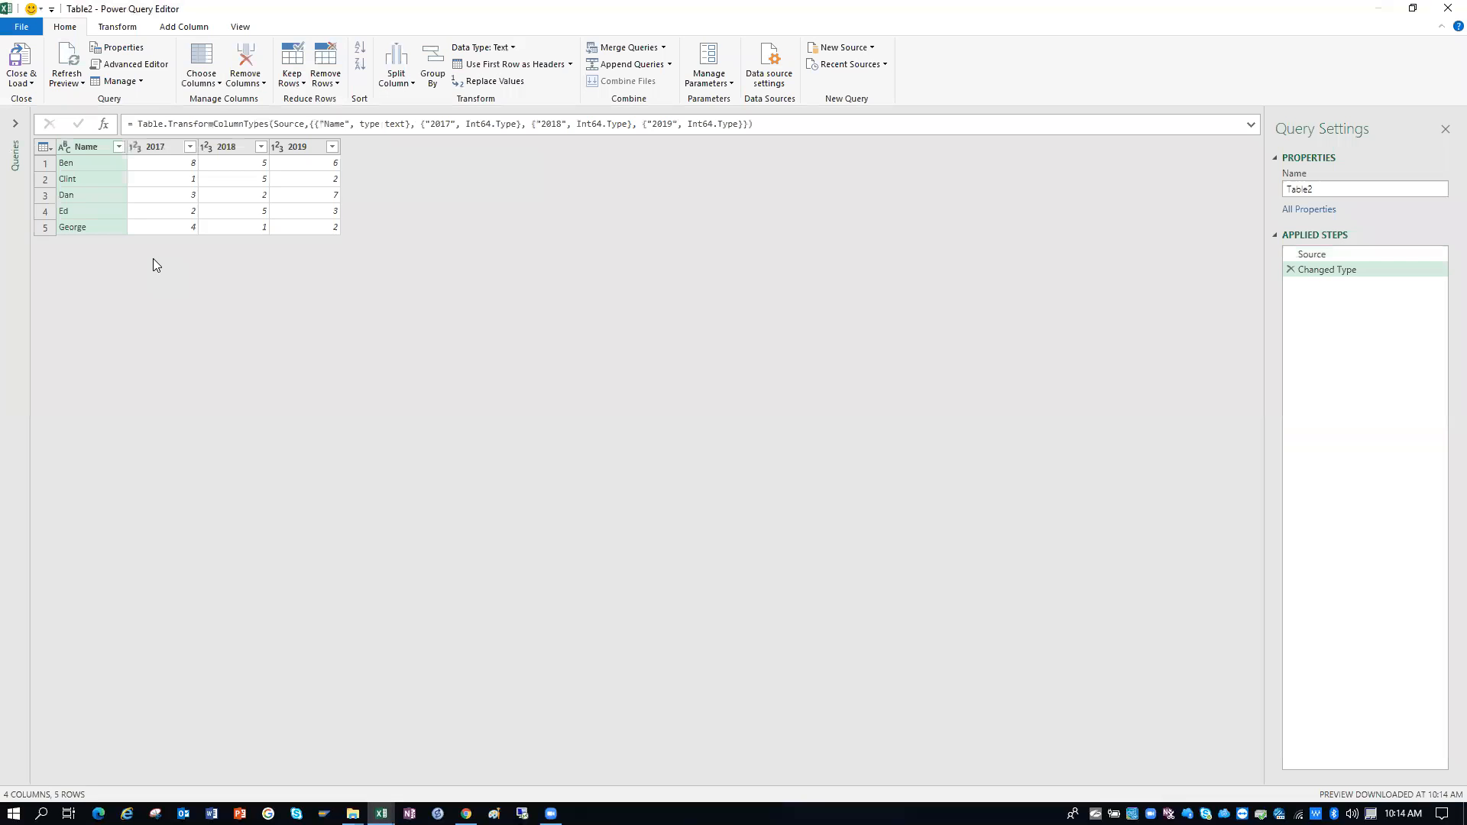
left_click(12, 126)
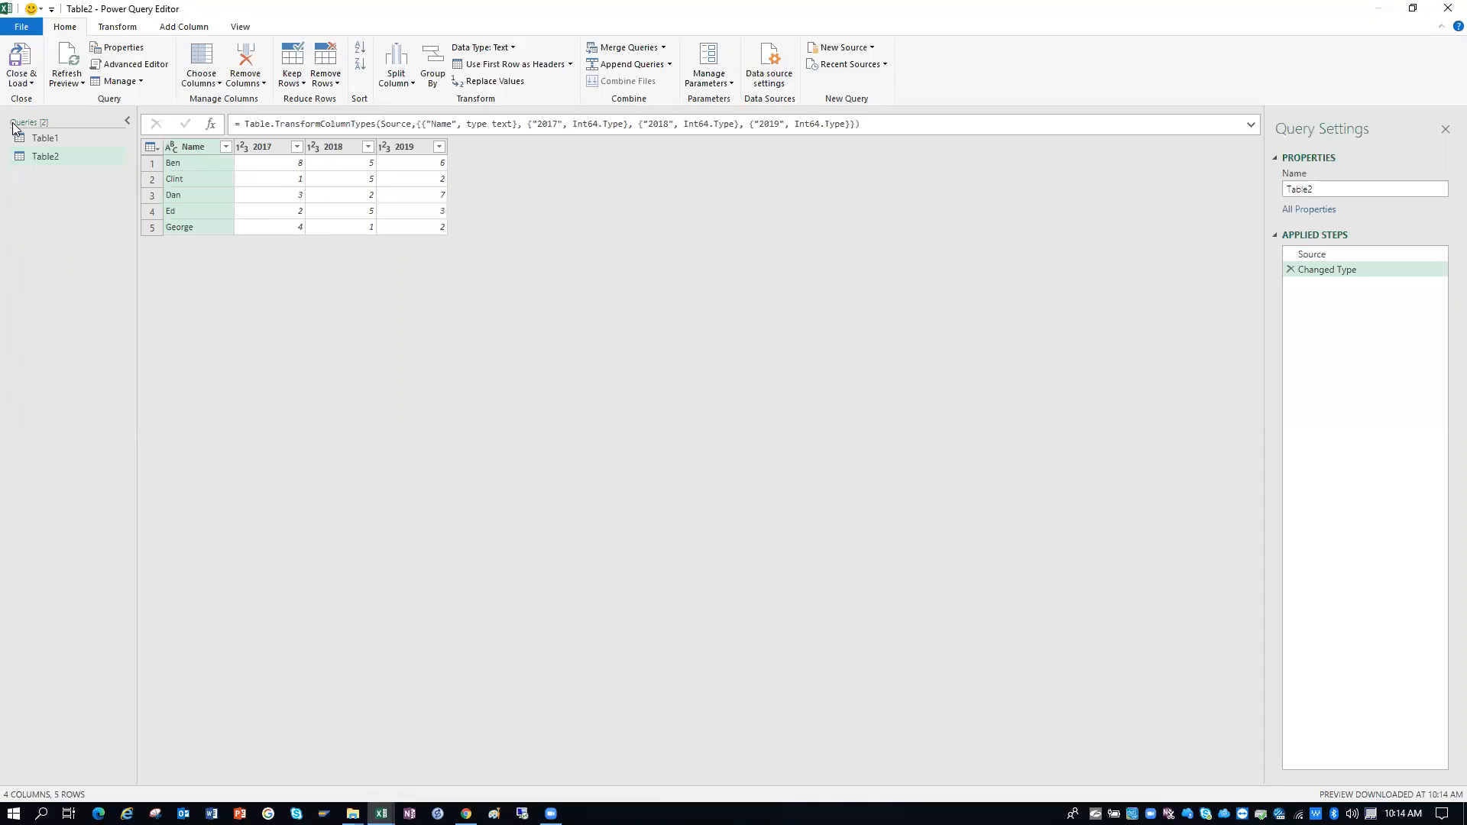
Start a merge as a new query with Table1 as the first table and Table2 as the second
left_click(83, 138)
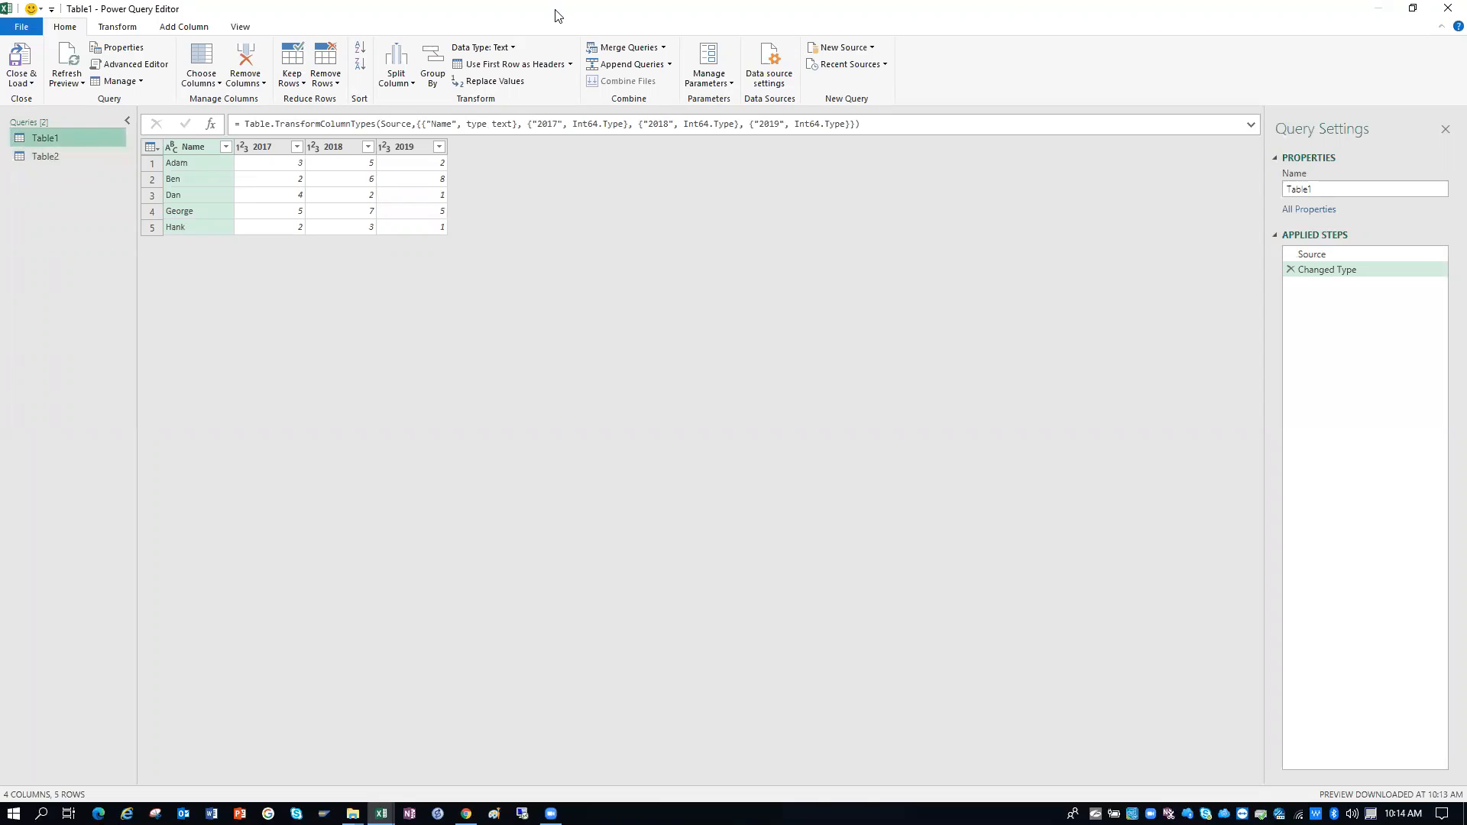
left_click(665, 49)
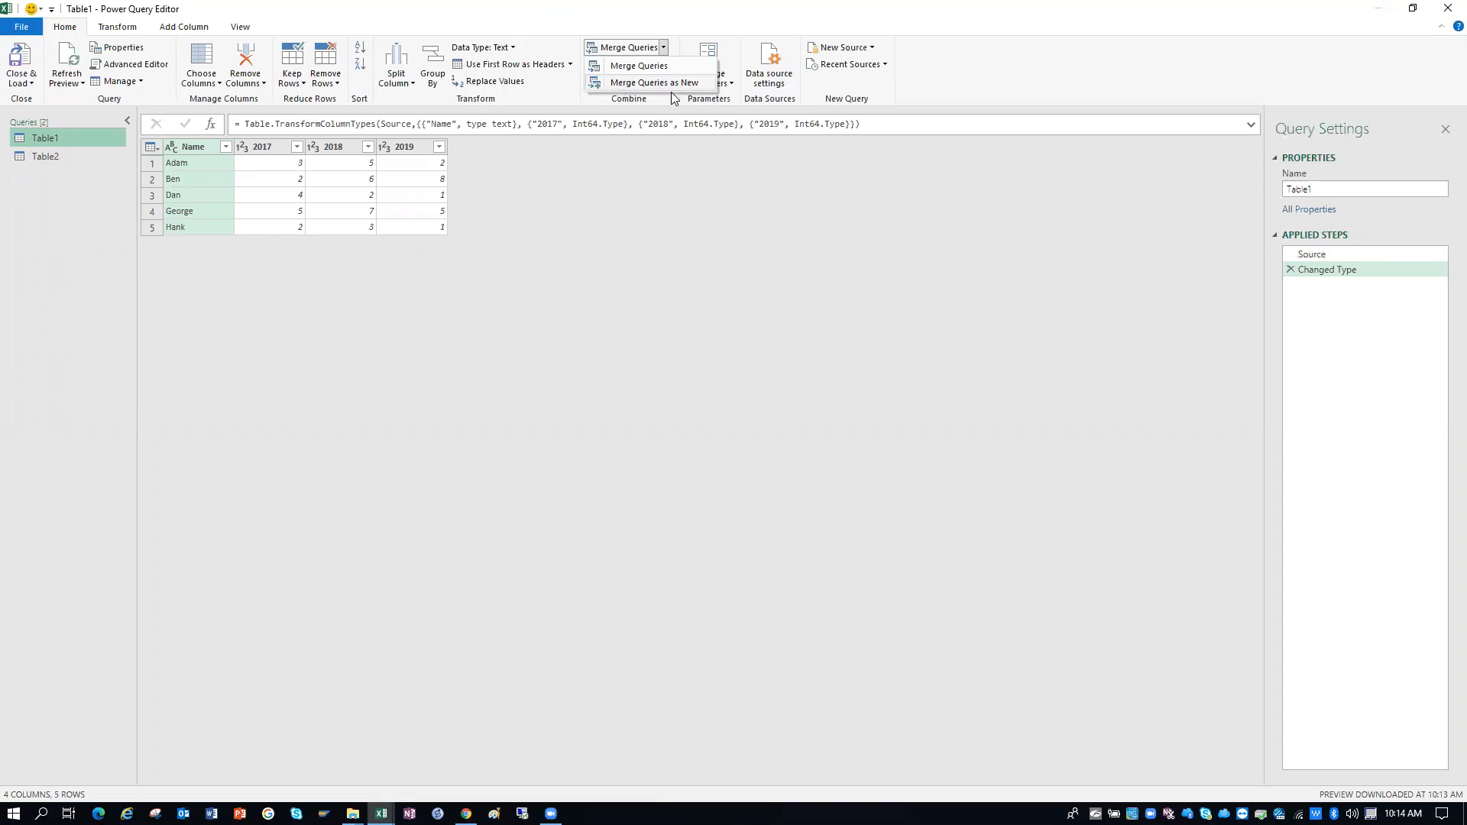
left_click(692, 83)
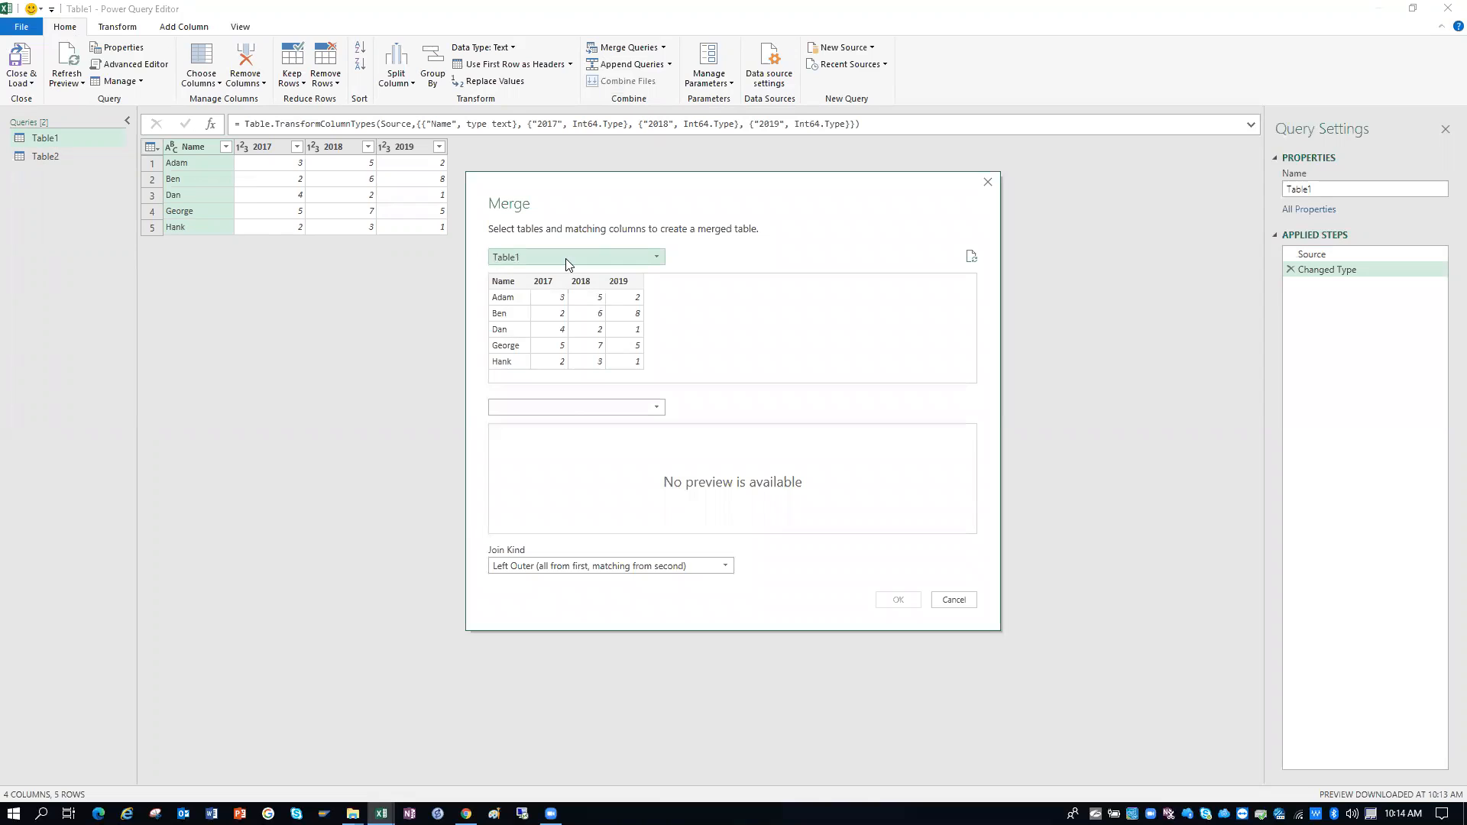
left_click(563, 407)
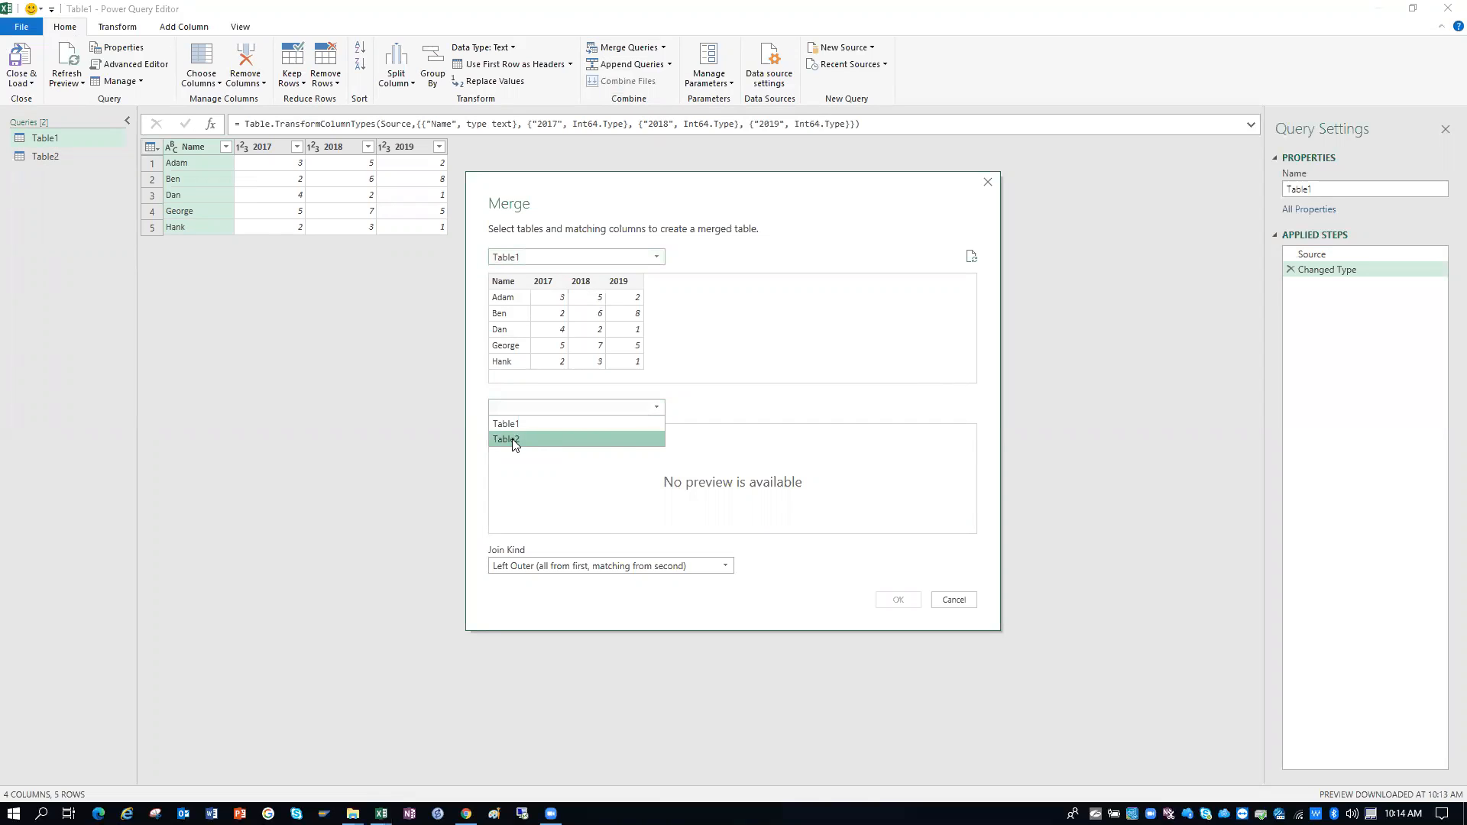
left_click(514, 440)
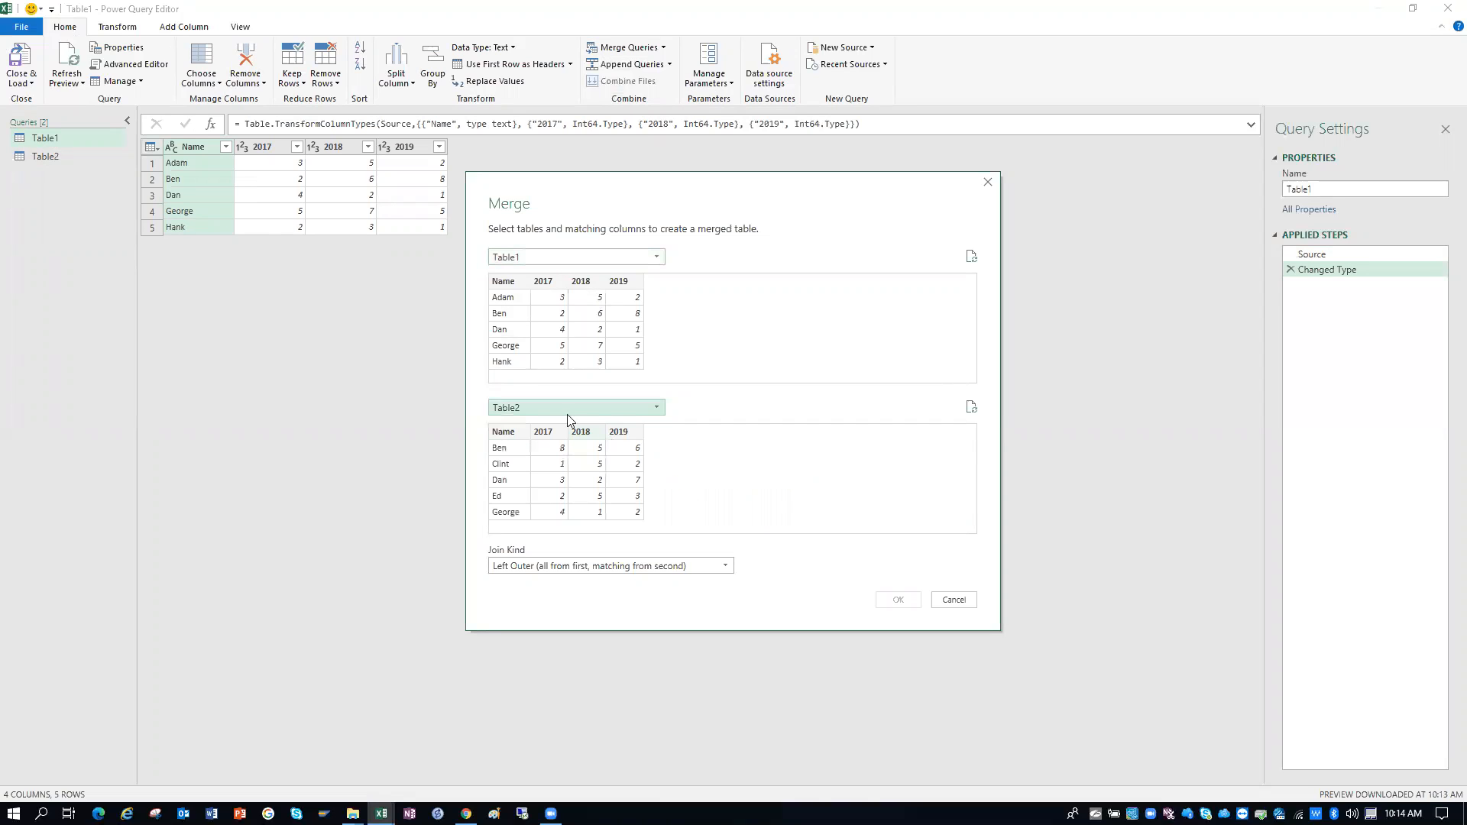
Match the two tables on their Name columns and merge them with an Inner (only matching rows) join
left_click(512, 288)
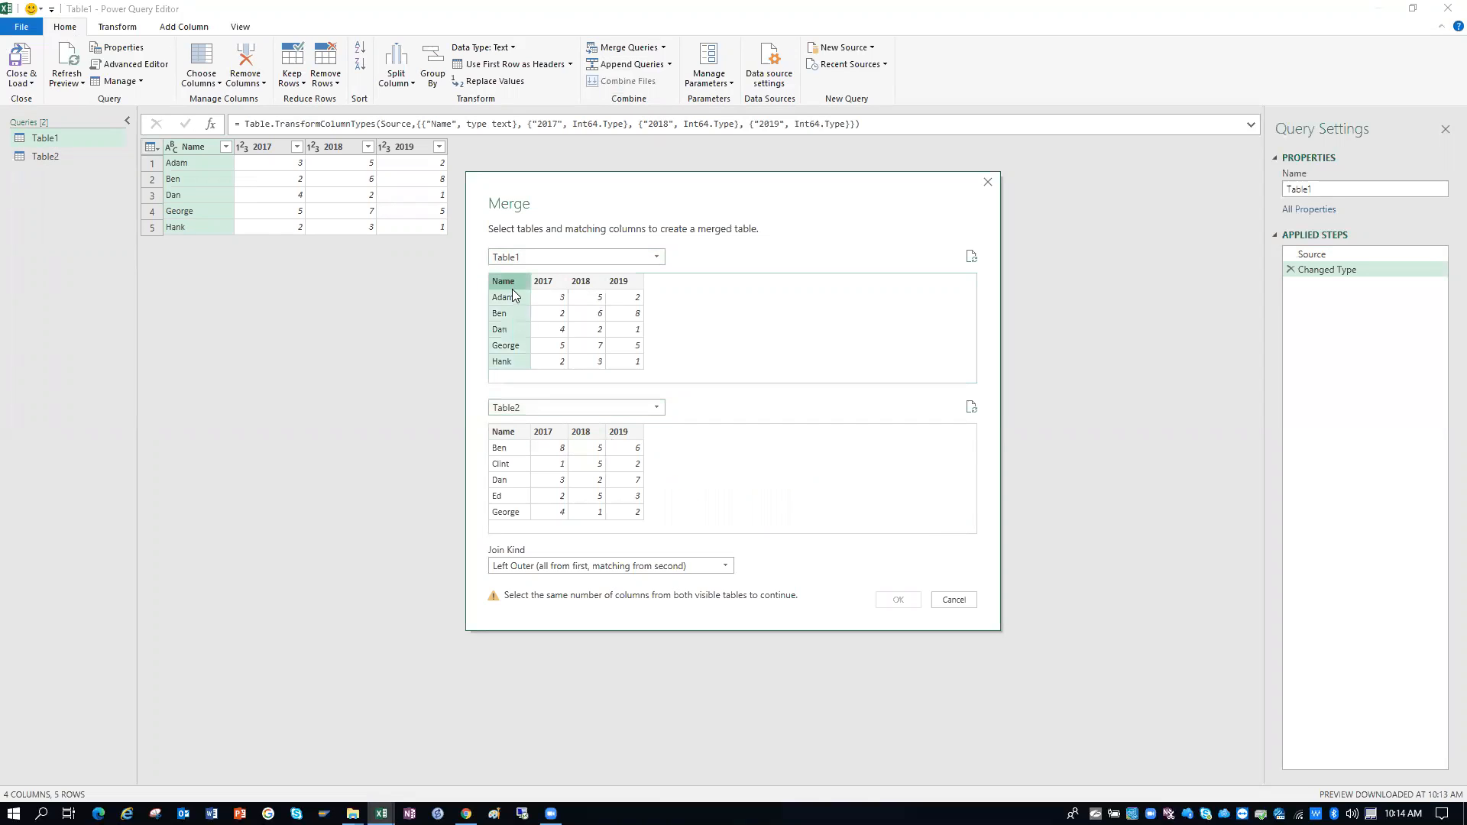
left_click(510, 432)
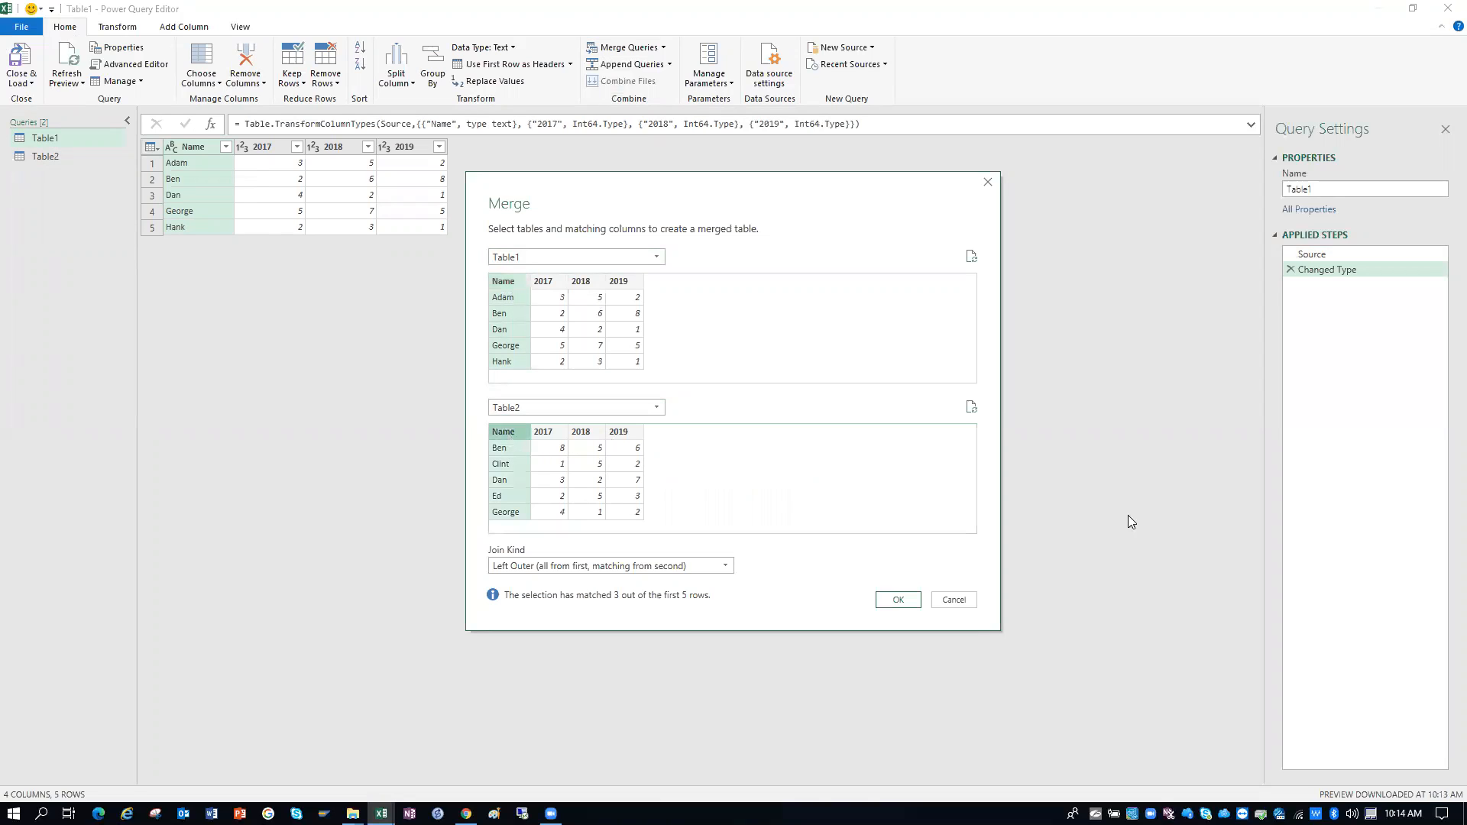
left_click(635, 569)
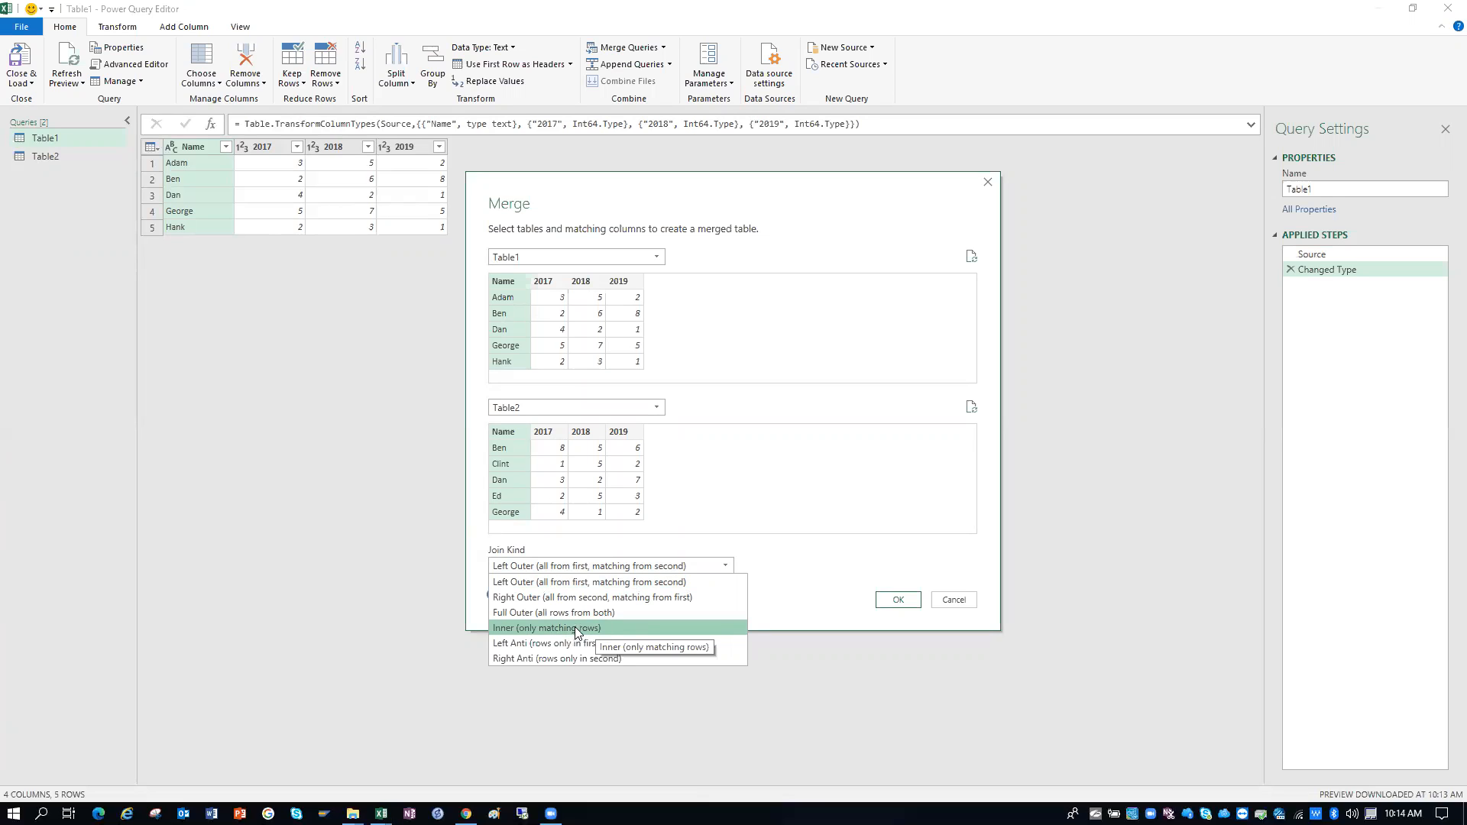
left_click(682, 625)
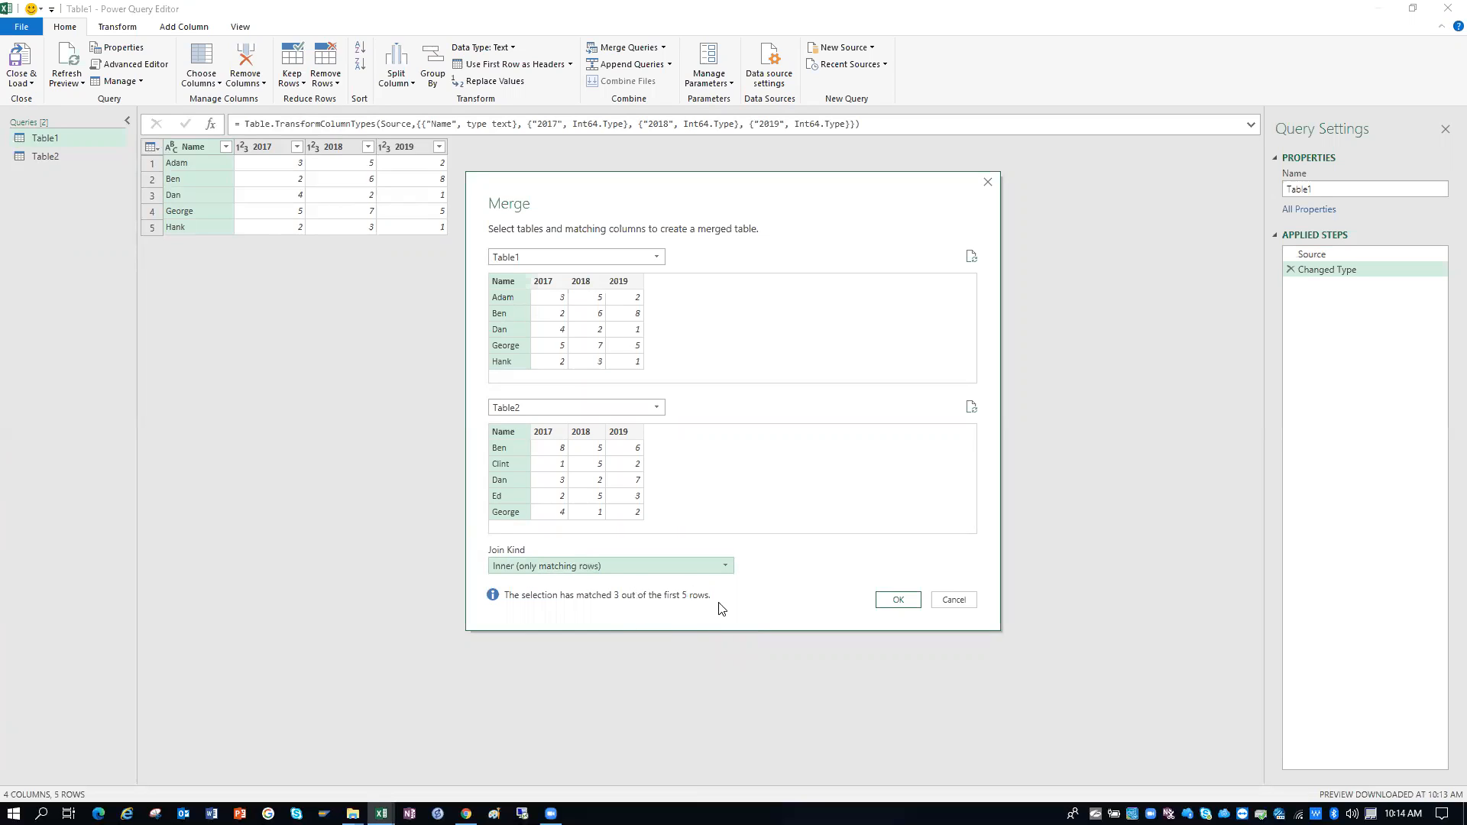
left_click(900, 603)
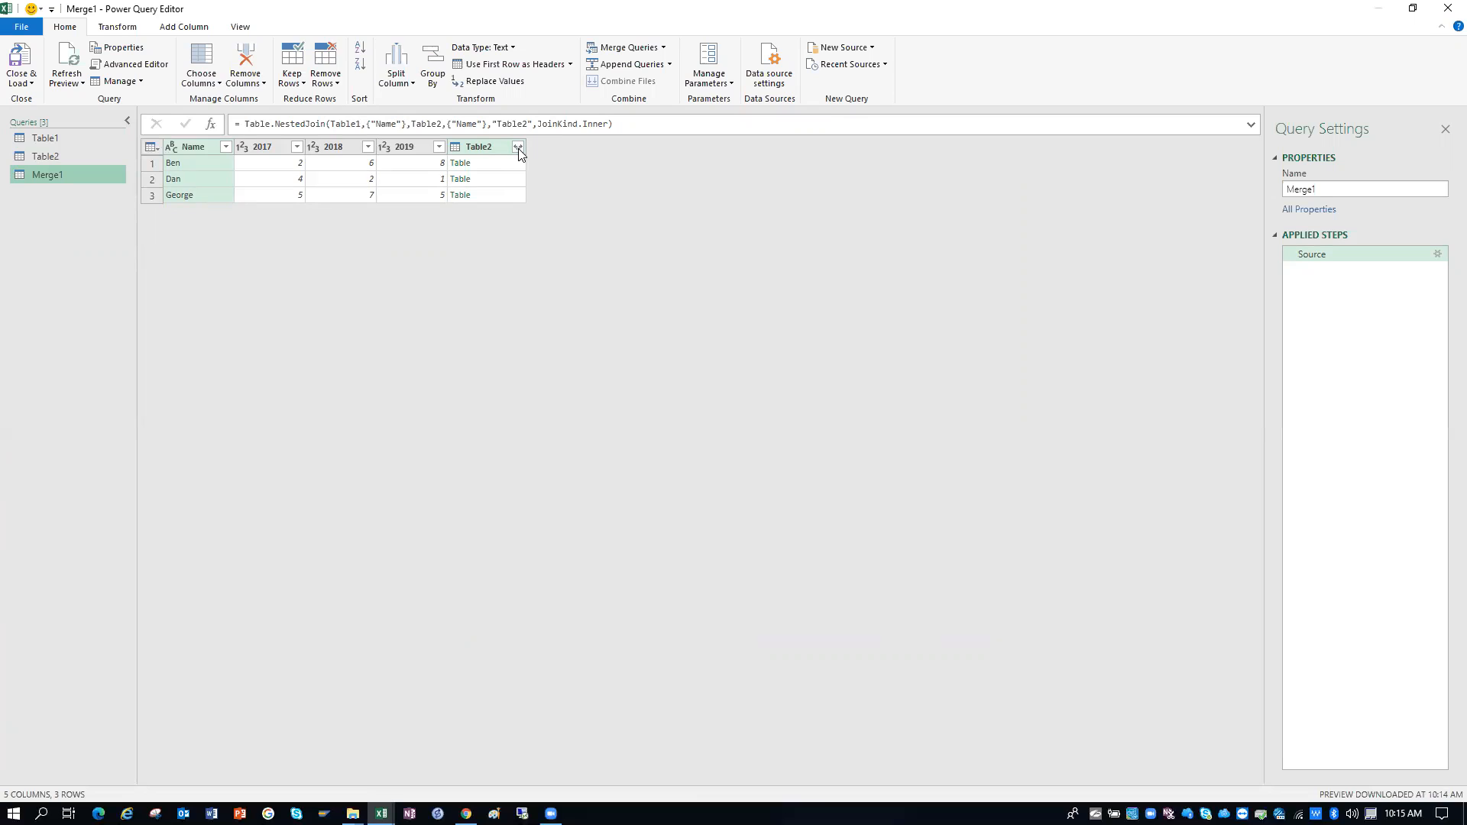
Expand the merged Table2 column to only 2017, 2018 and 2019, without the original column name as prefix
left_click(519, 148)
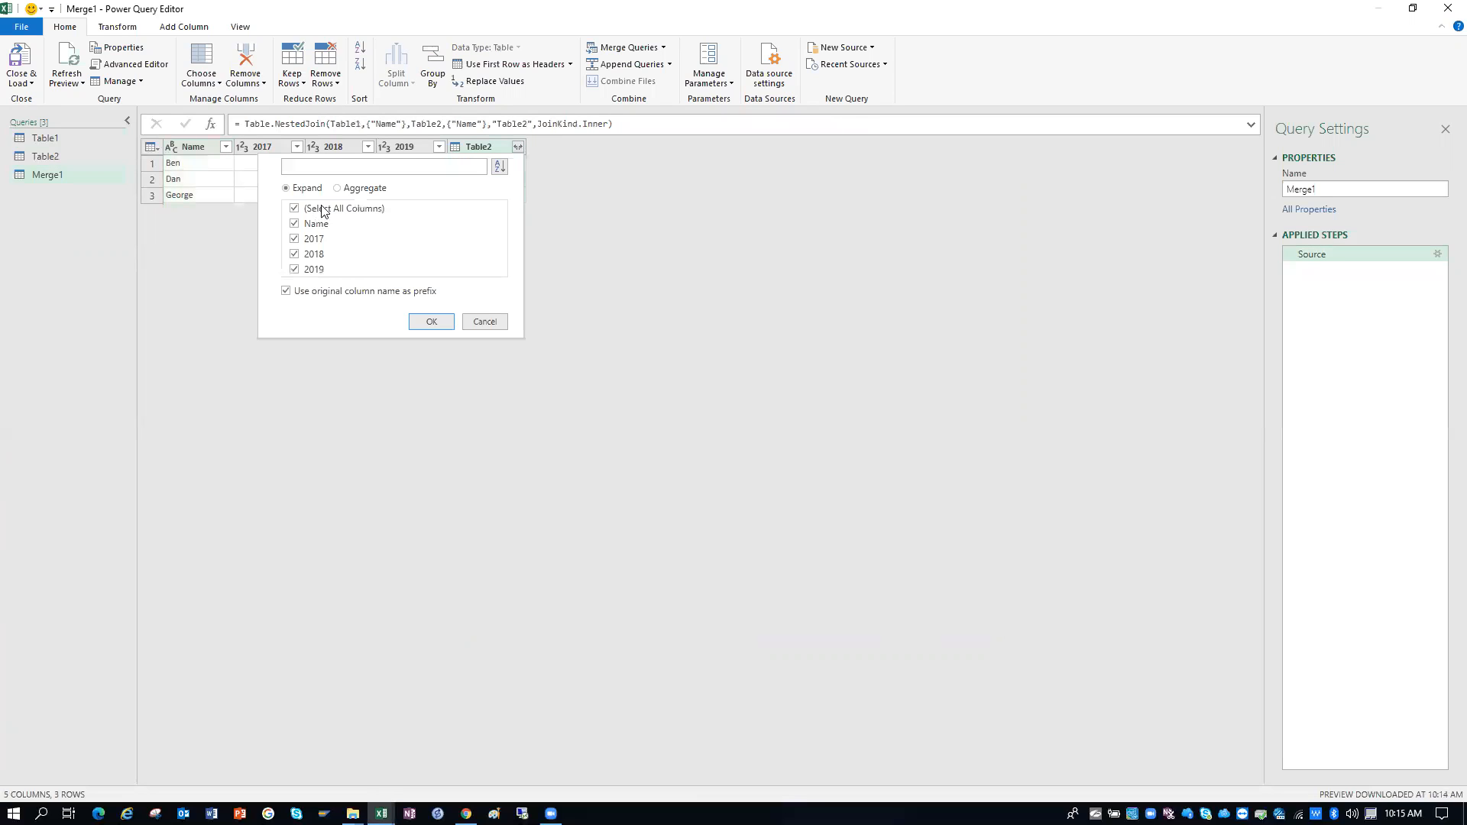
left_click(321, 213)
left_click(309, 243)
left_click(313, 254)
left_click(311, 271)
left_click(323, 295)
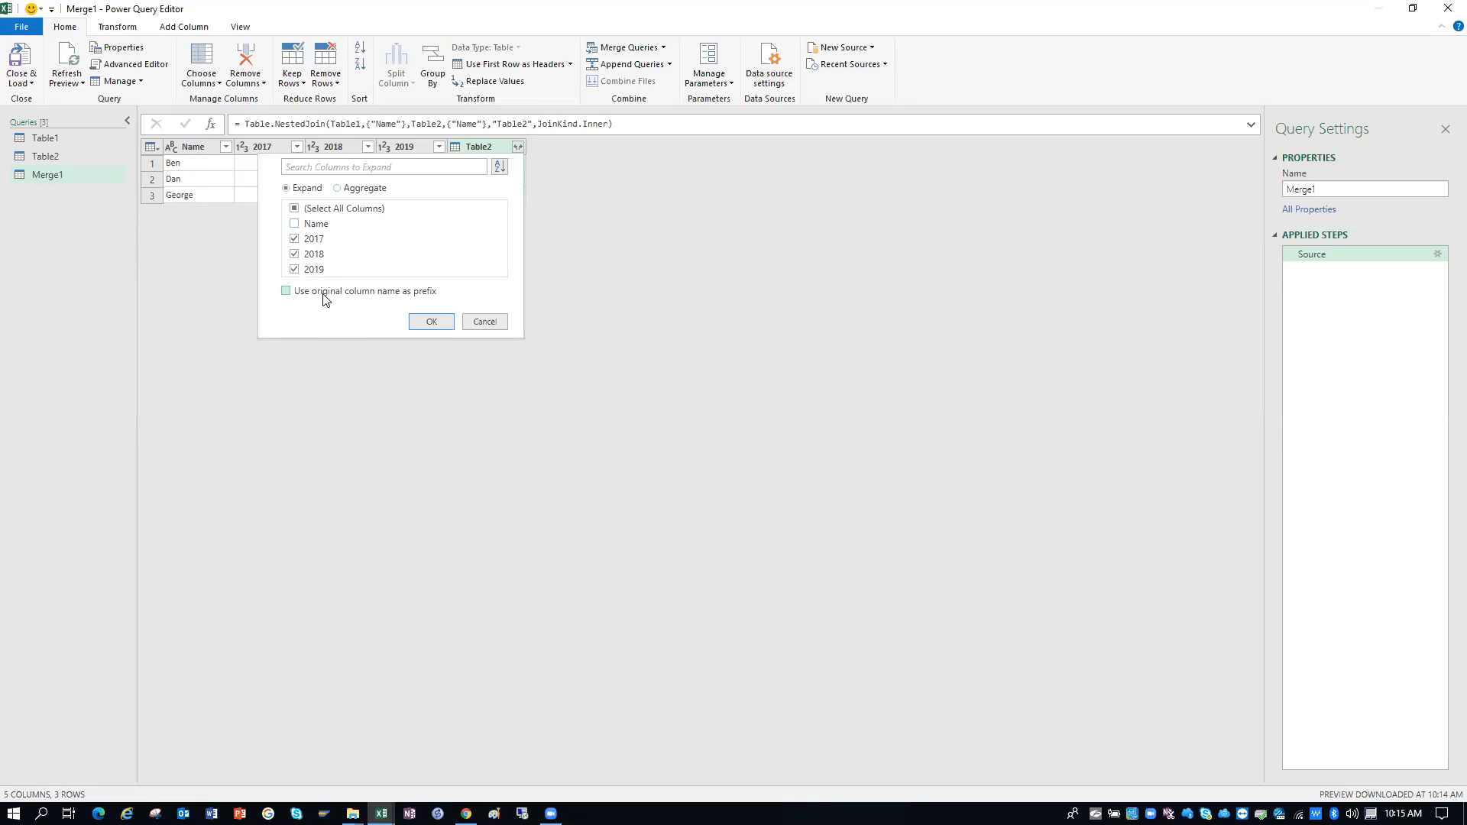
left_click(427, 321)
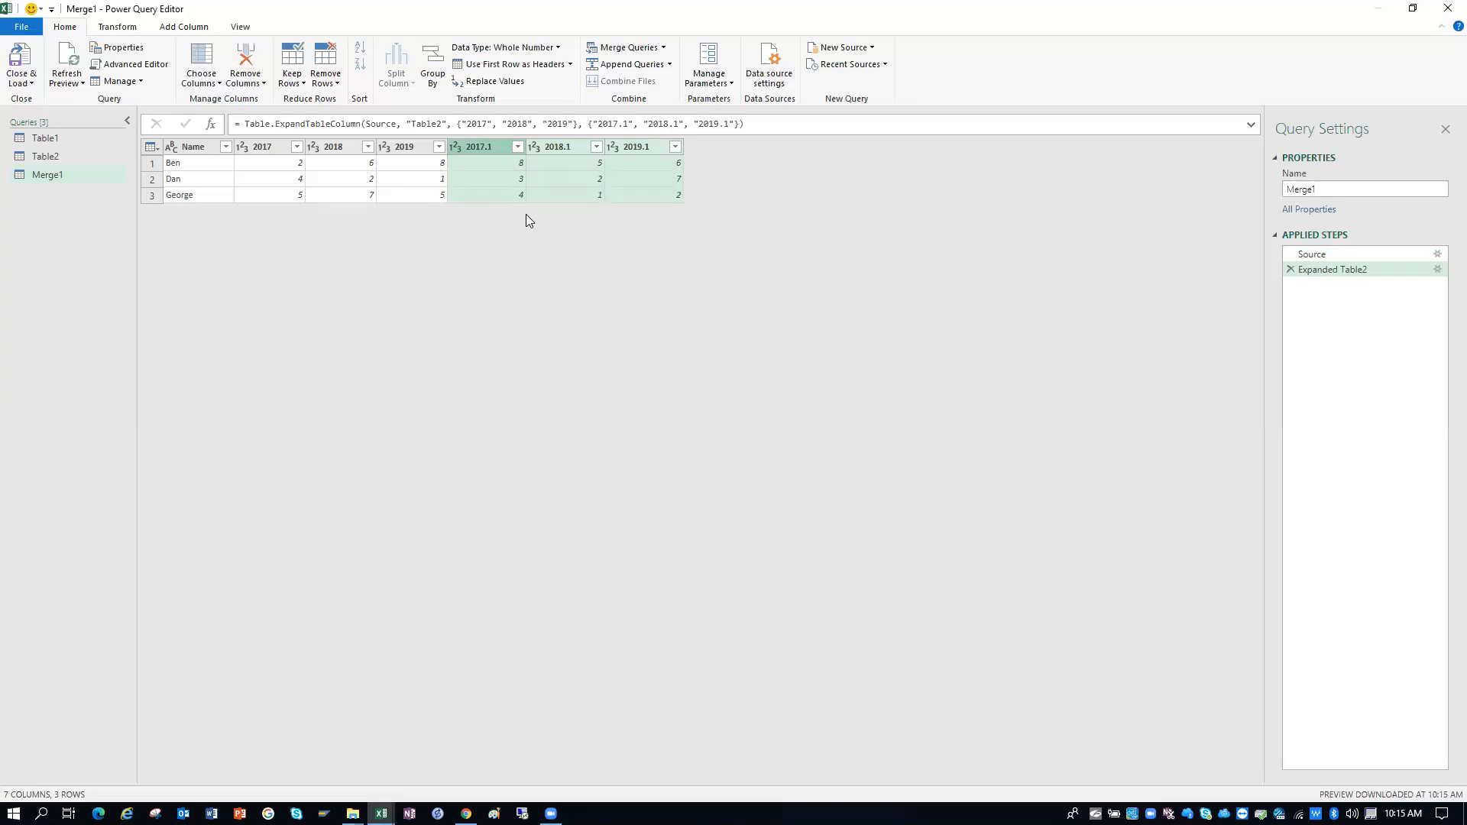
Add a column to the merged query that sums the 2017 and 2017.1 columns
left_click(260, 148)
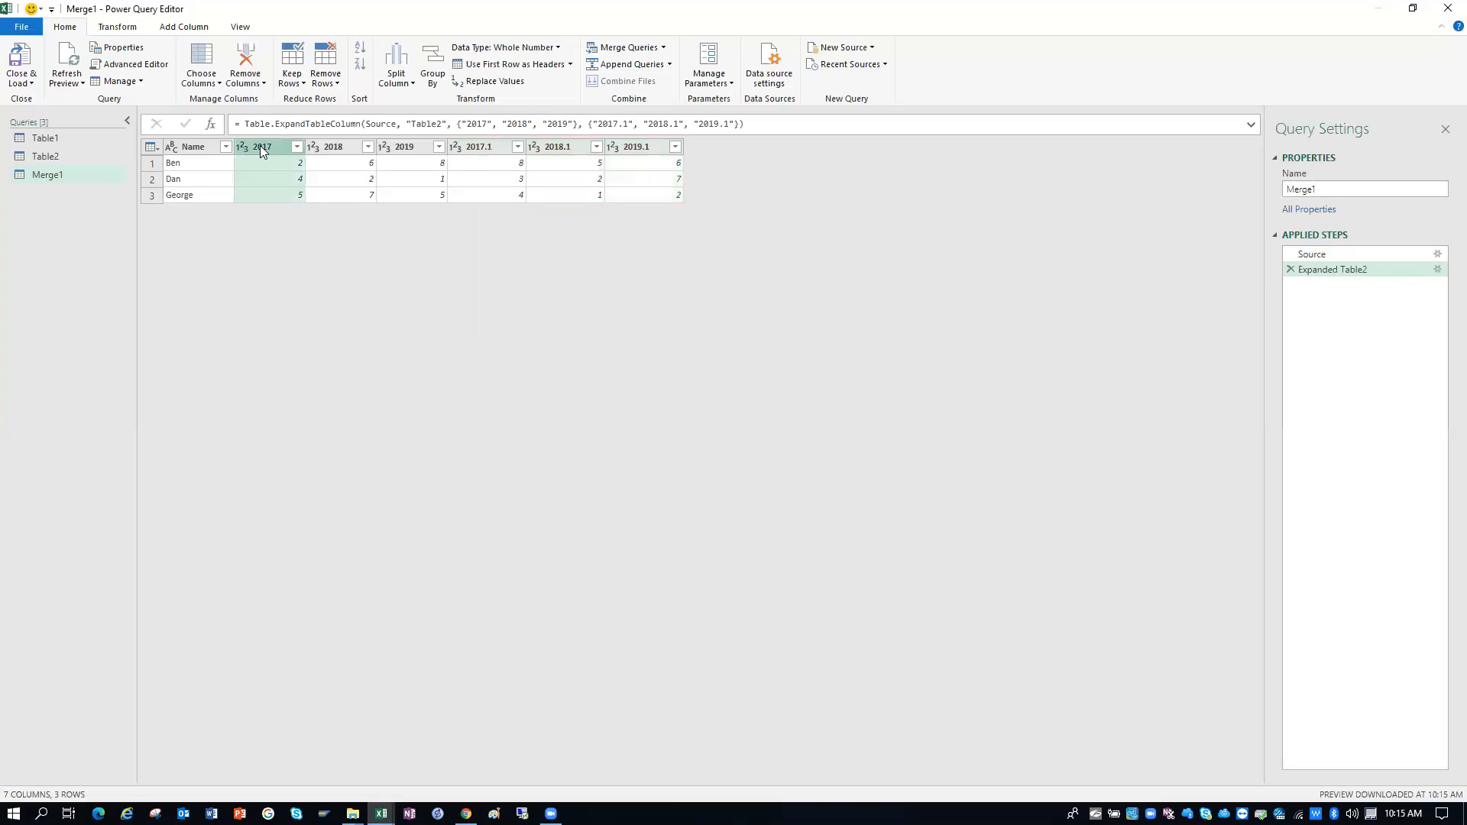
left_click(478, 147, "ctrl")
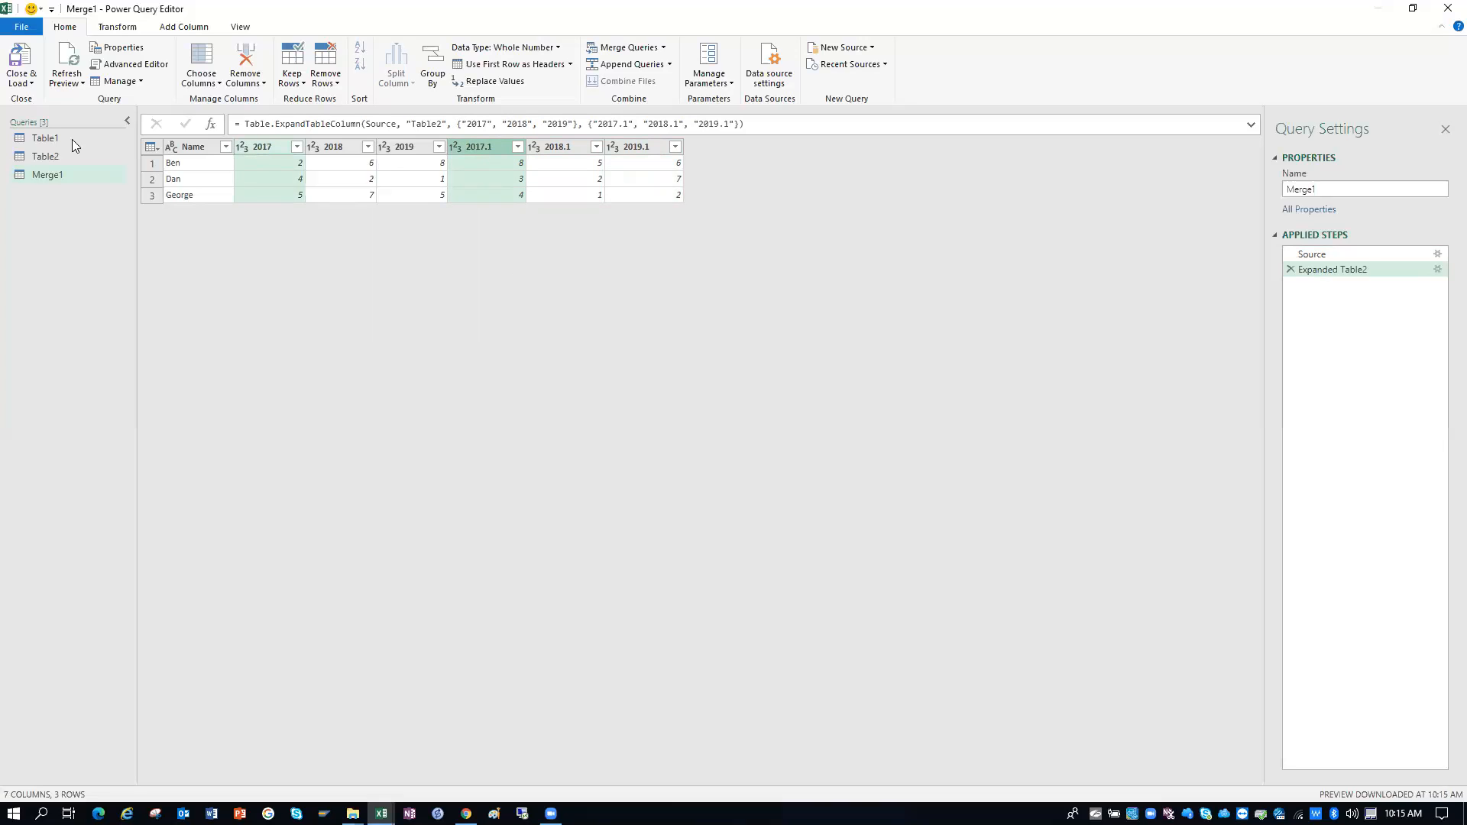
left_click(160, 29)
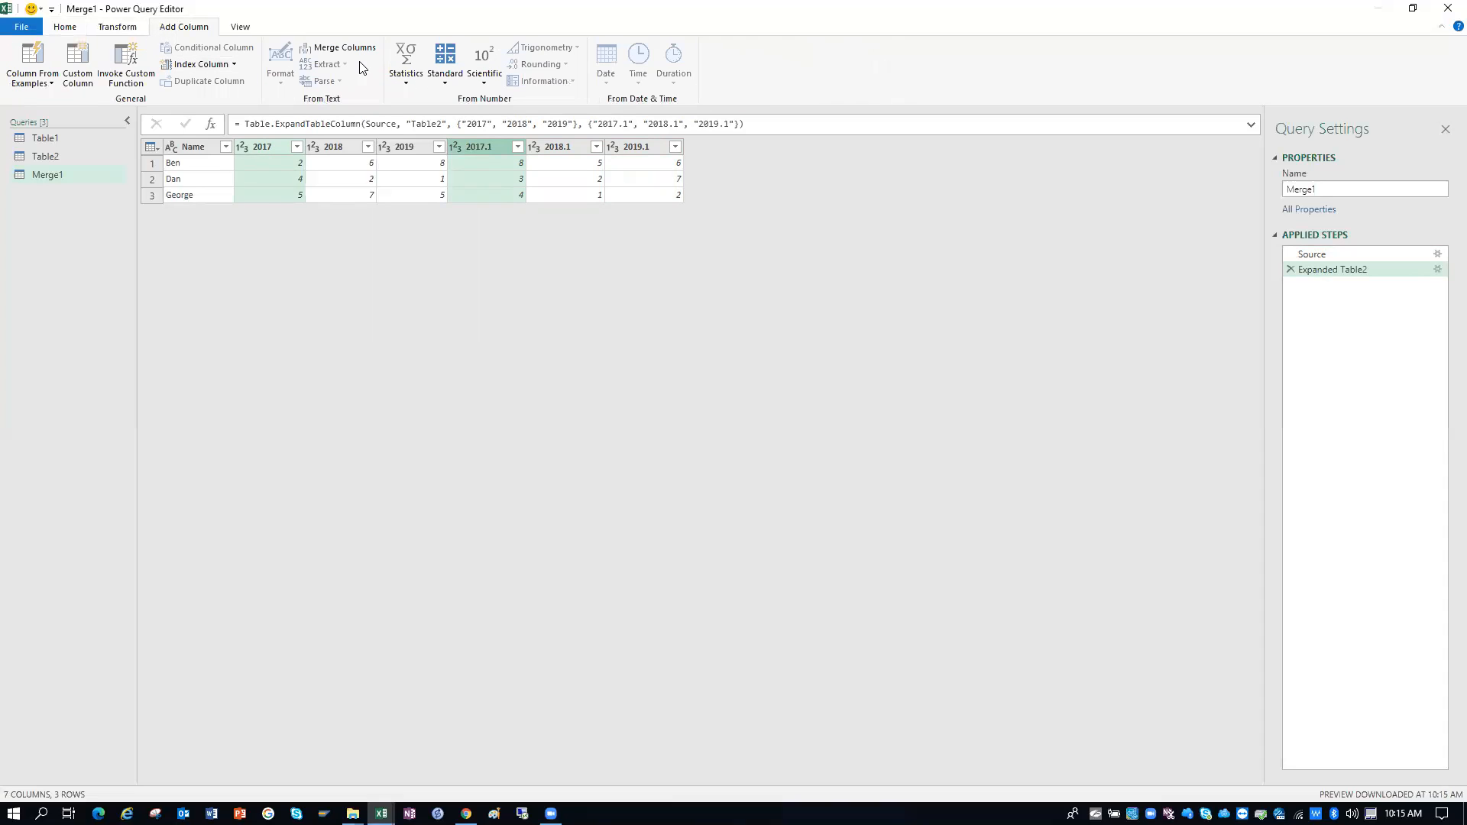
left_click(450, 88)
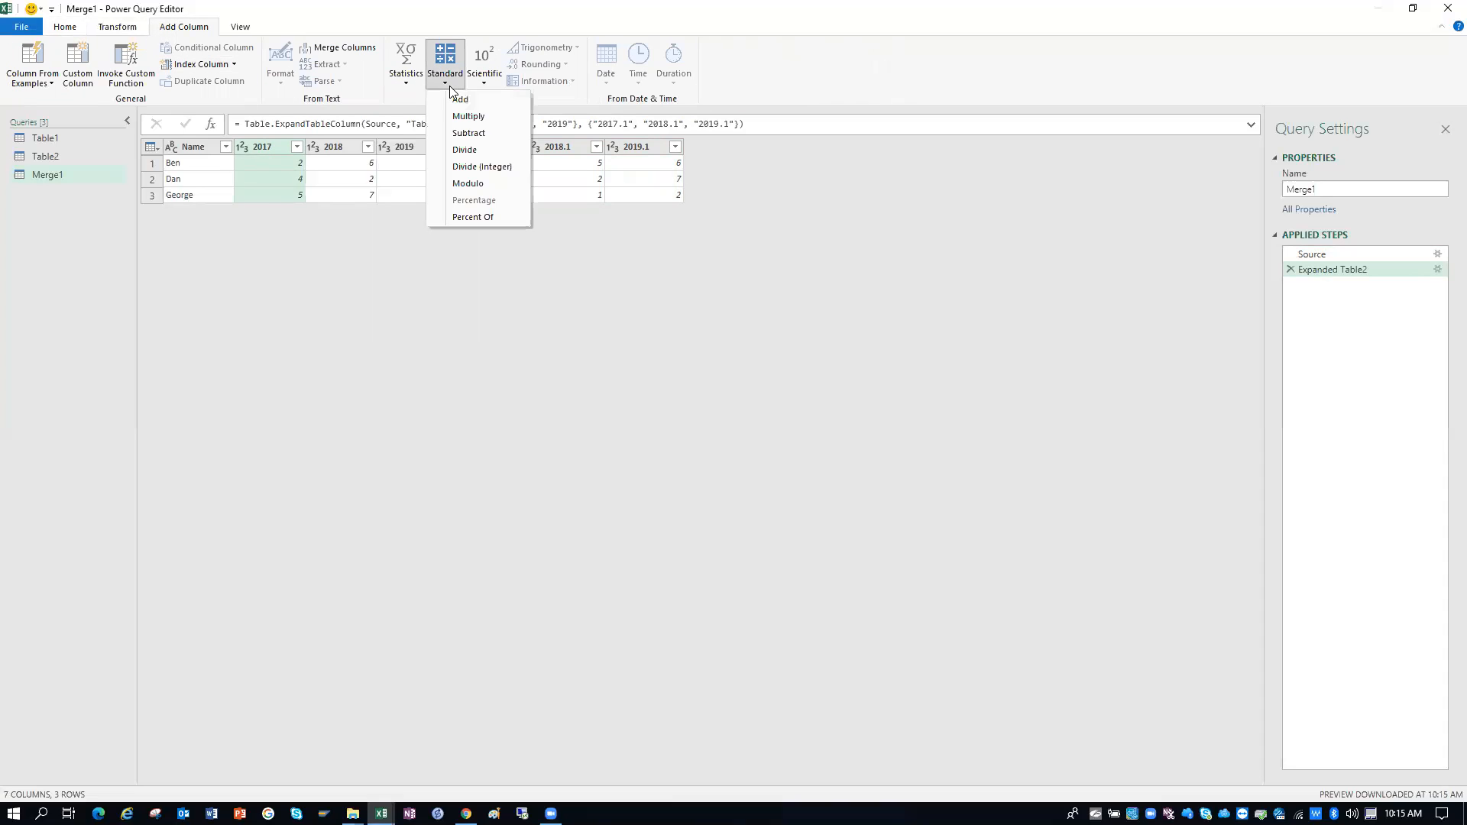
left_click(457, 103)
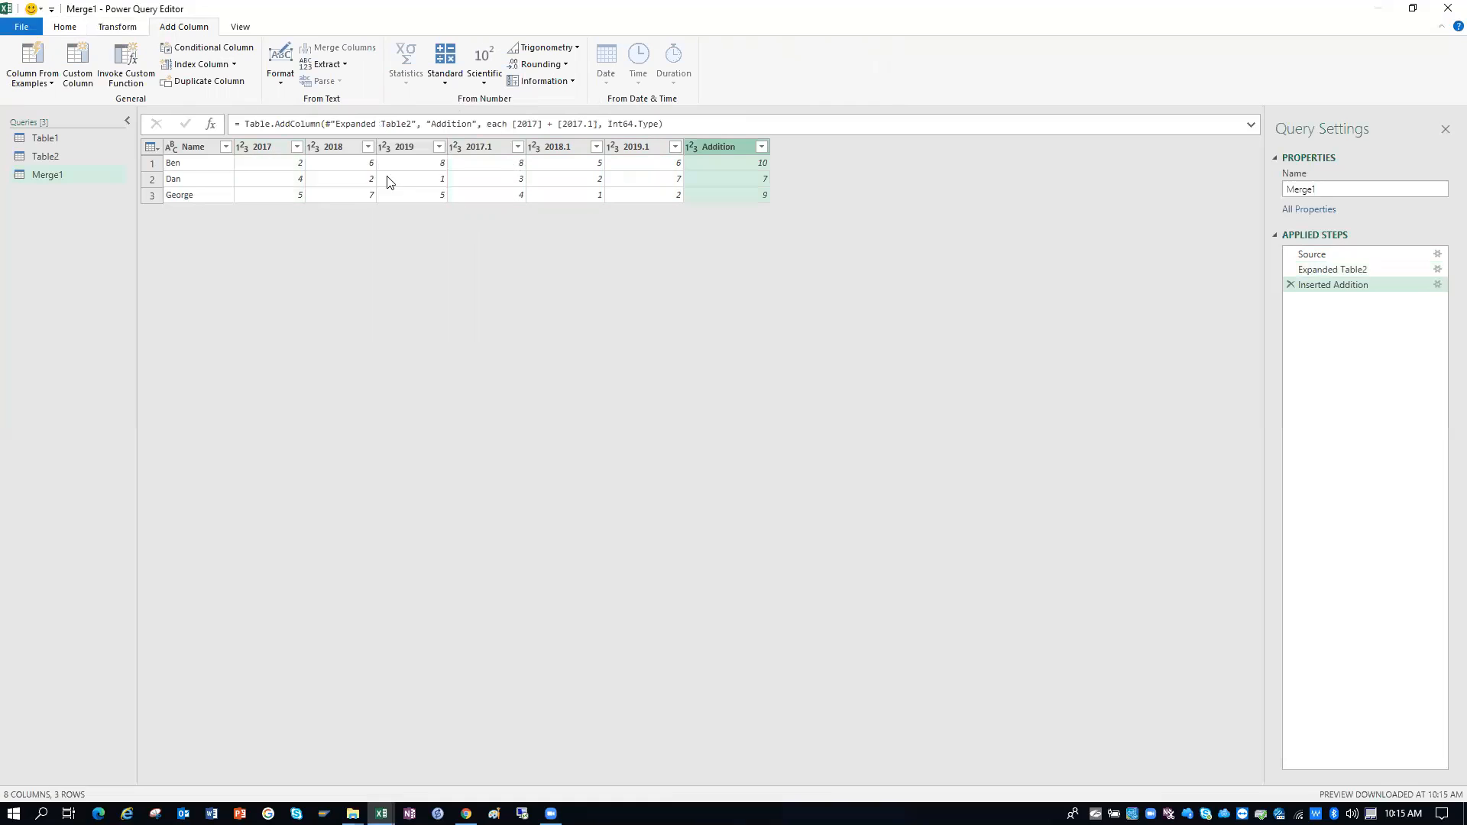
Add a column that sums the 2018 and 2018.1 columns
left_click(337, 146)
left_click(578, 149, "ctrl")
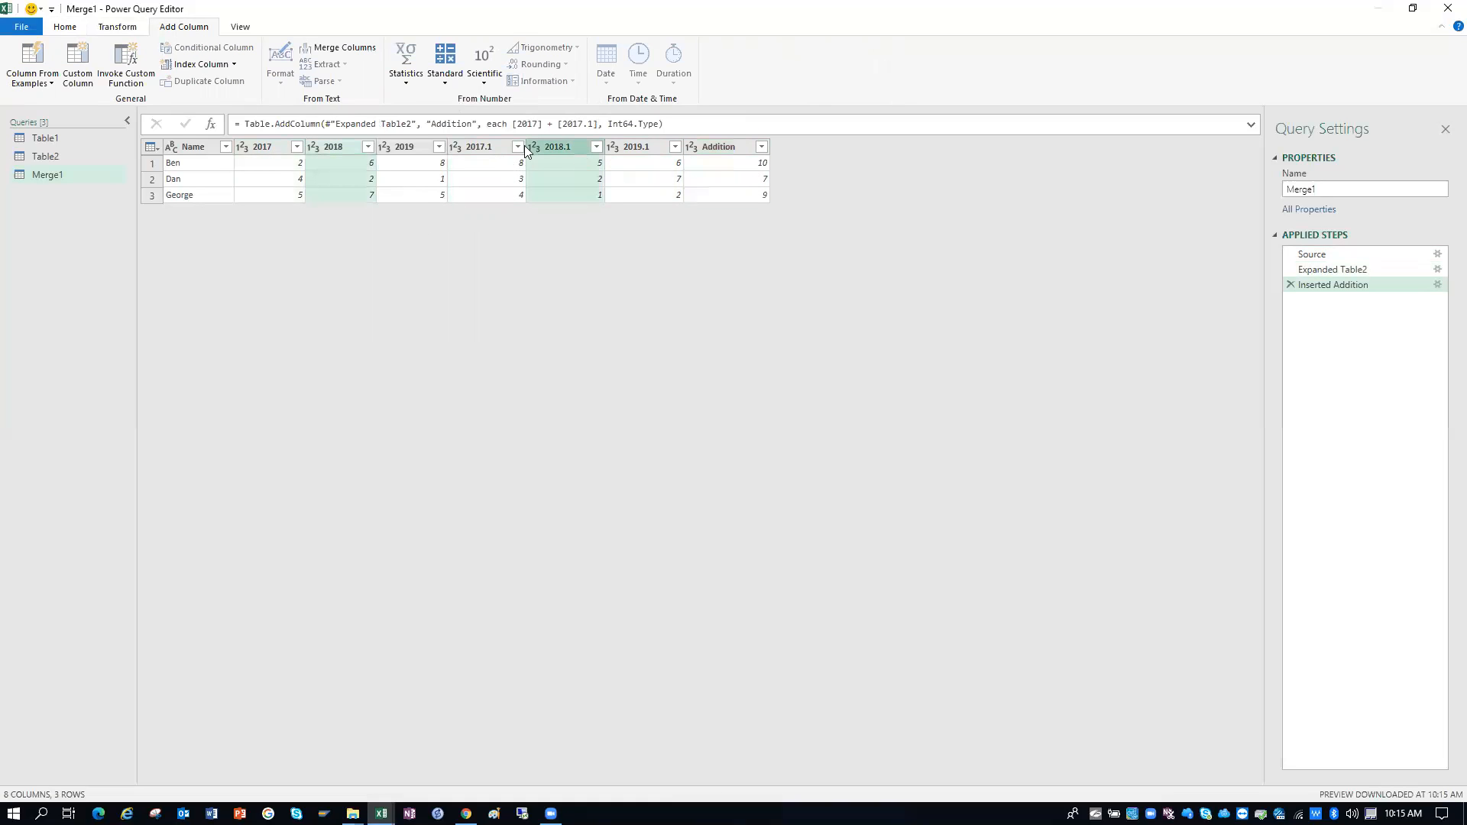
left_click(444, 83)
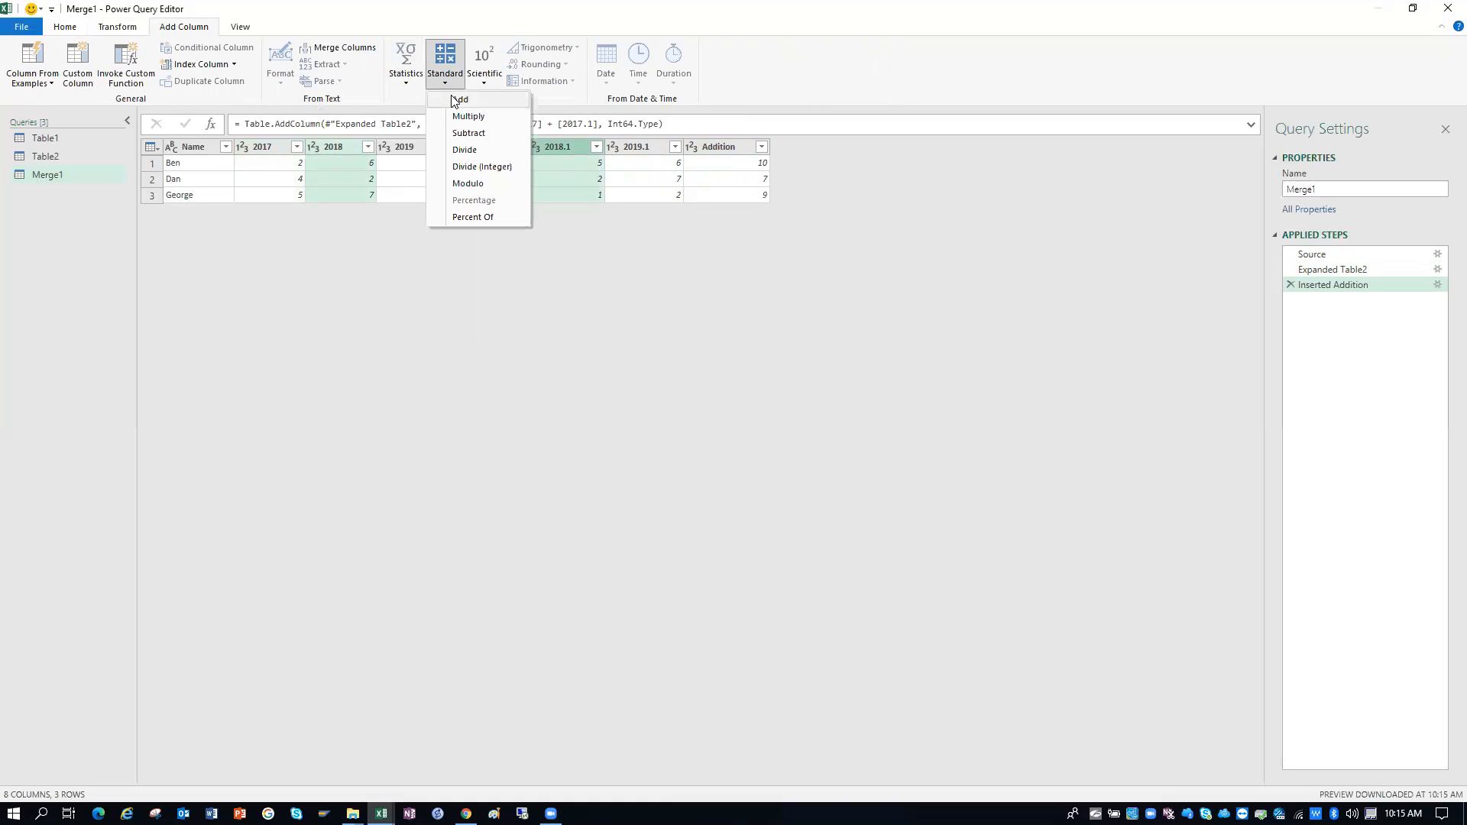
left_click(458, 101)
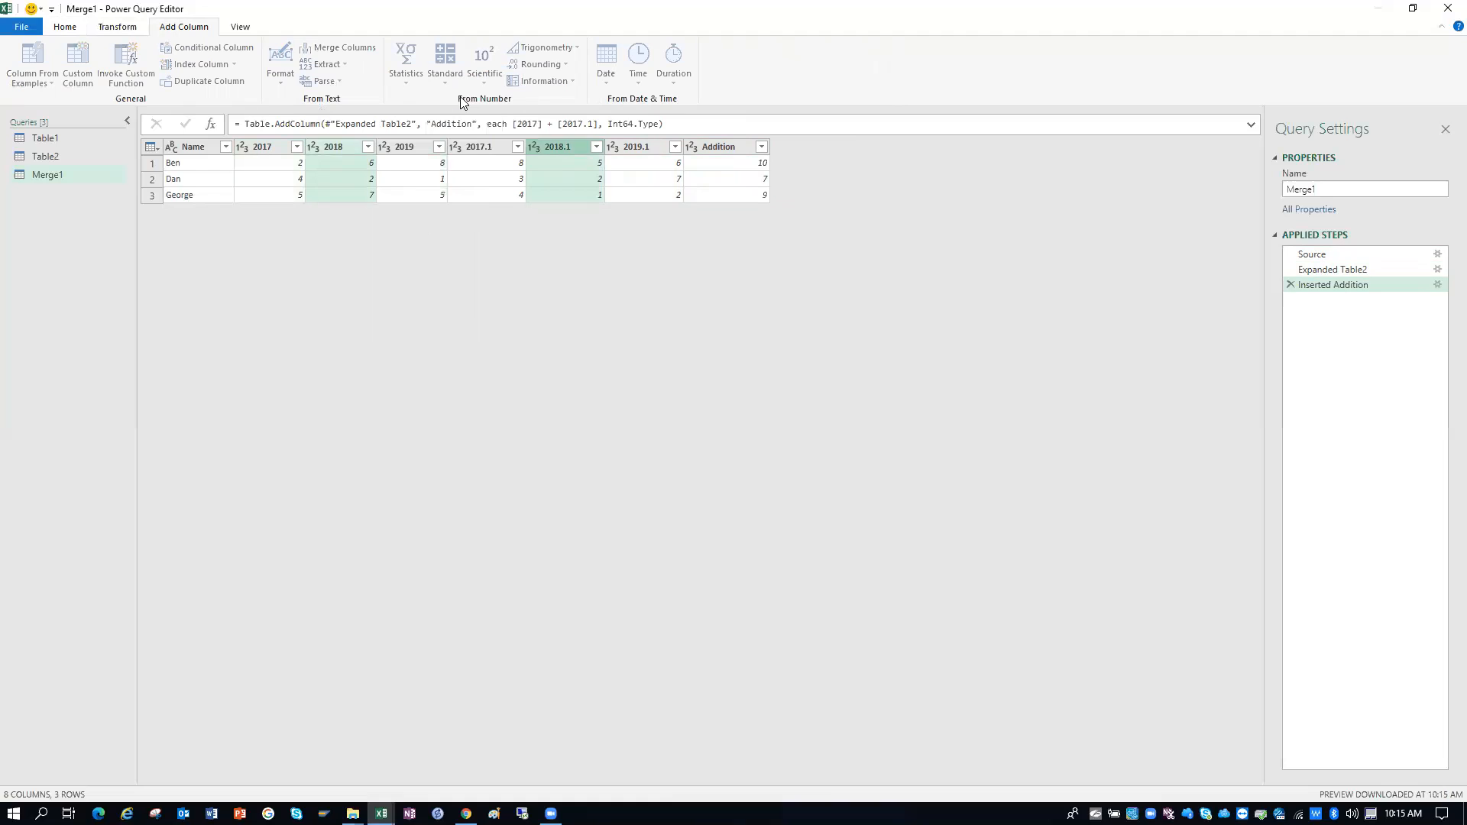
Add a column that sums the 2019 and 2019.1 columns
left_click(405, 145)
left_click(646, 147, "ctrl")
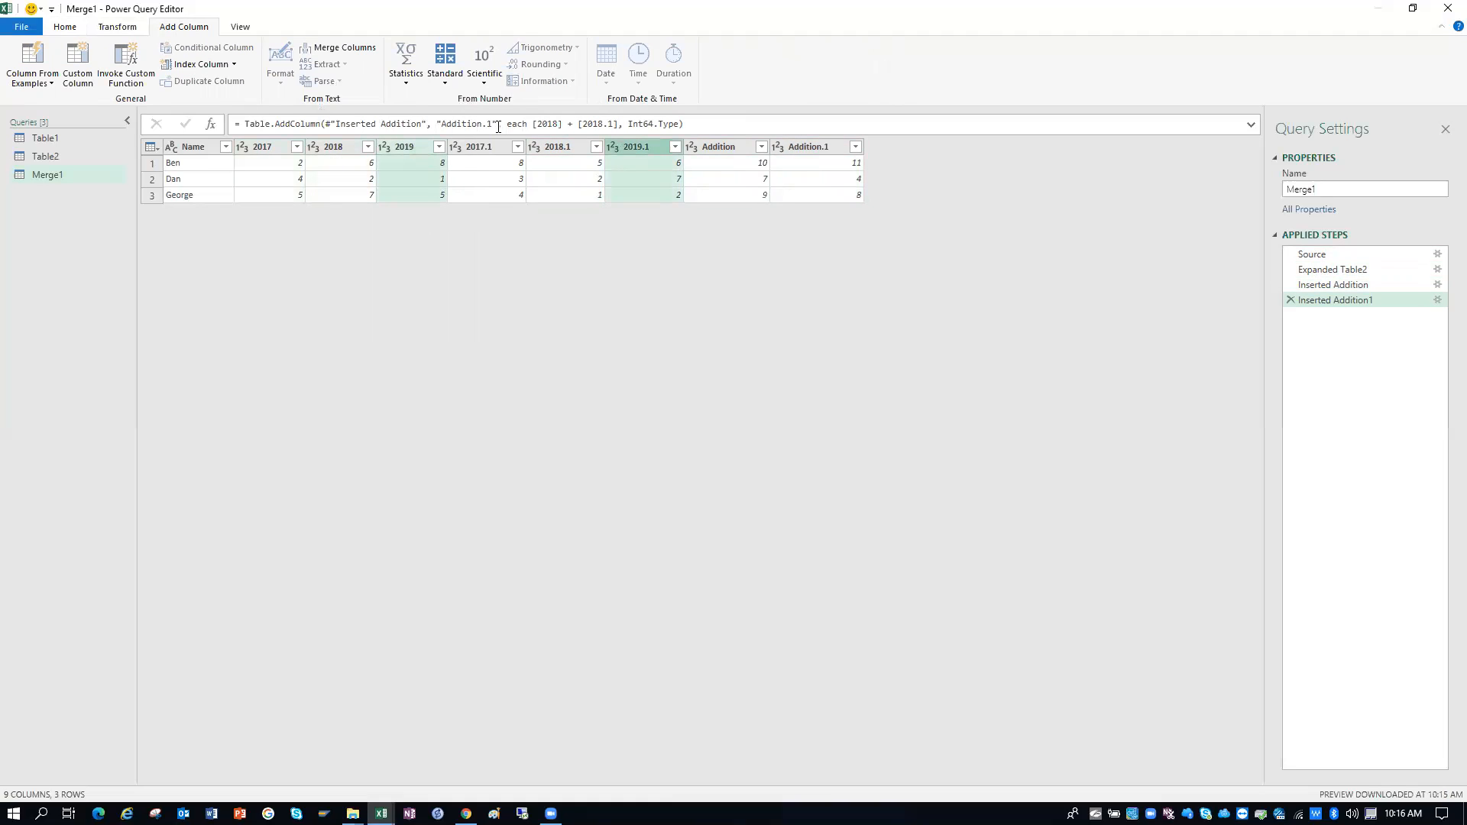
left_click(447, 82)
left_click(459, 99)
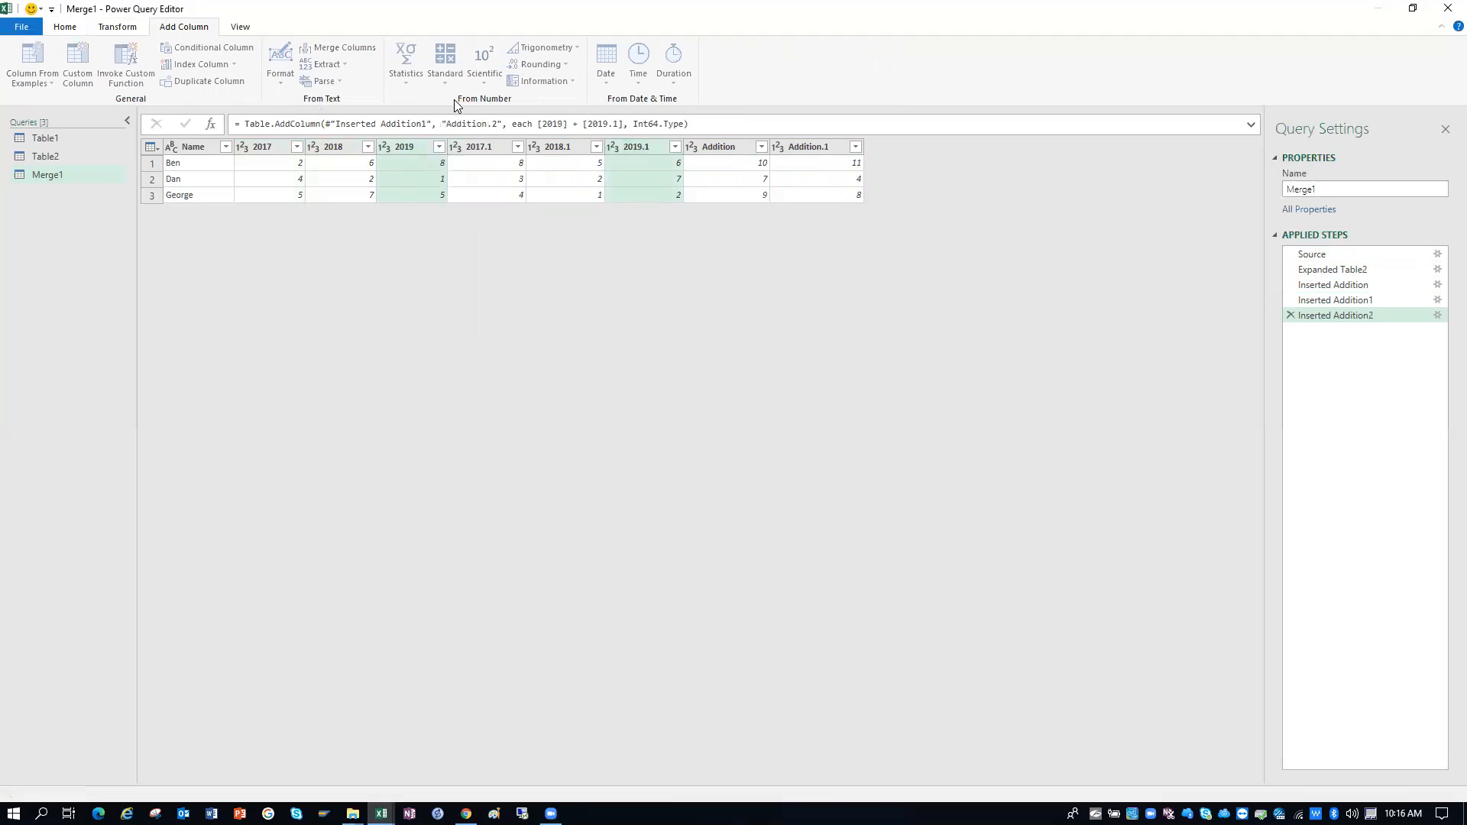
Remove the six source year columns from 2017 through 2019.1, keeping only Name and the three addition columns
left_click(269, 150)
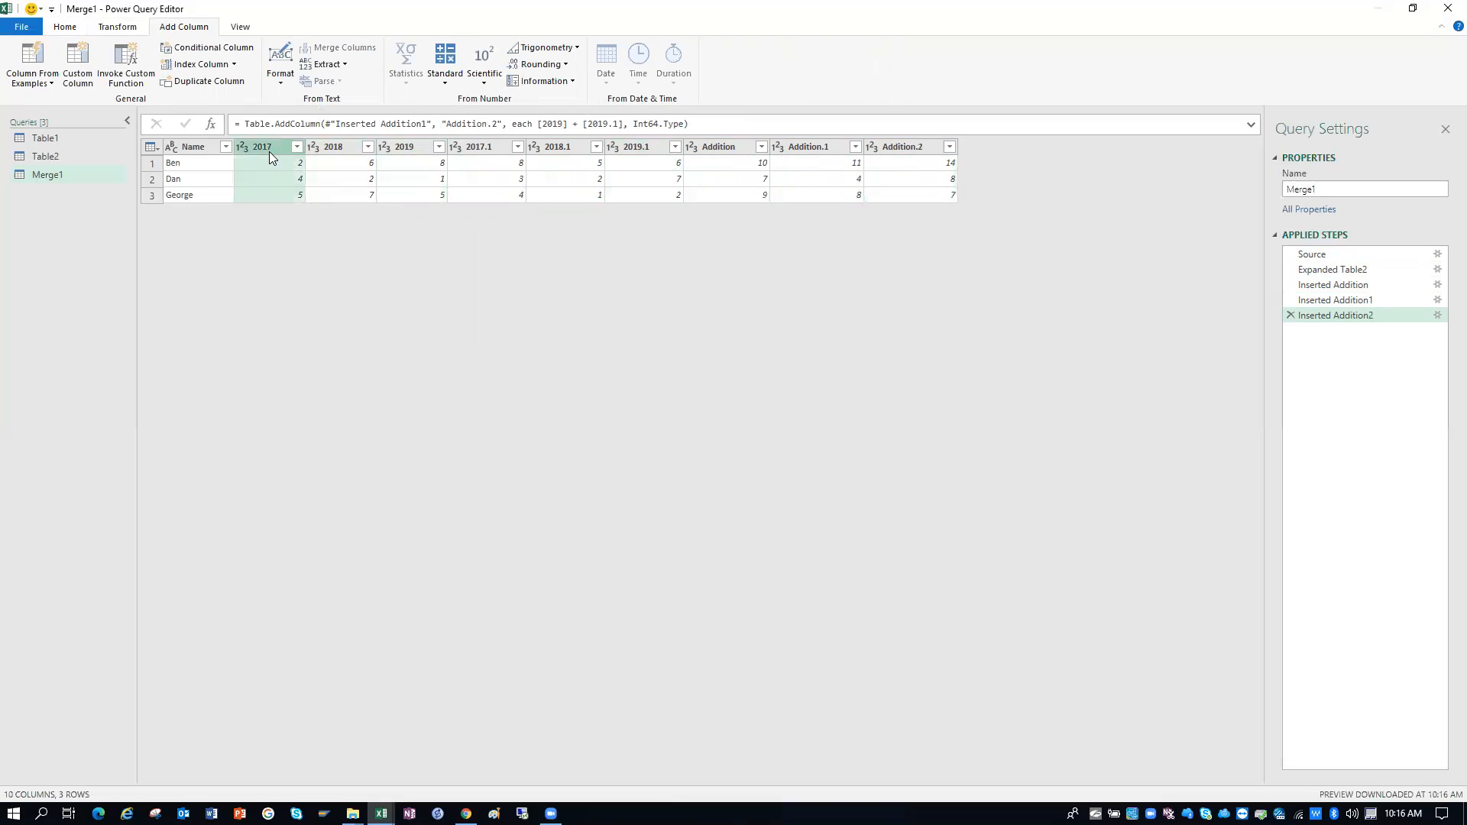
left_click(642, 148, "shift")
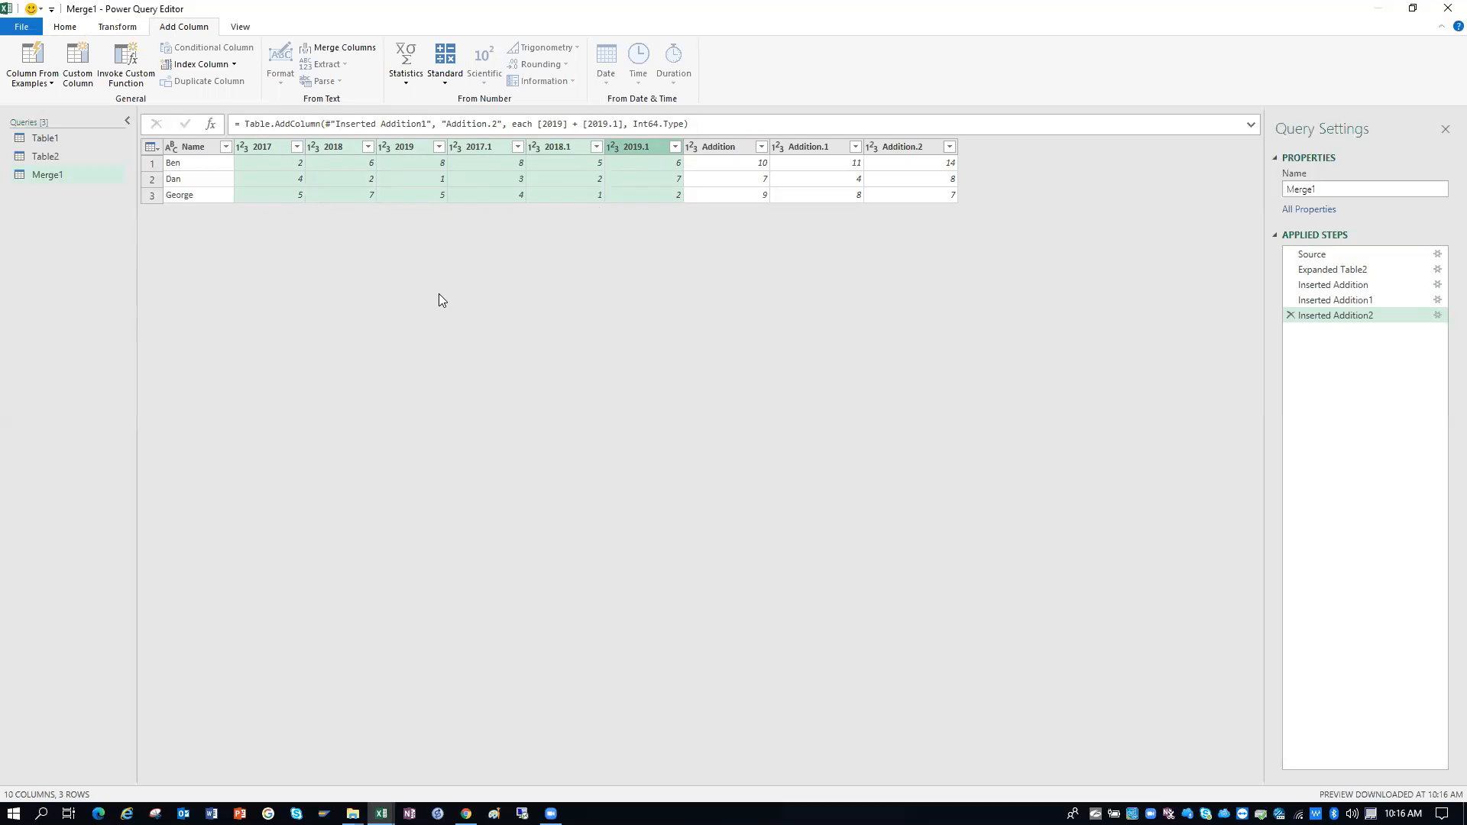
key("Delete")
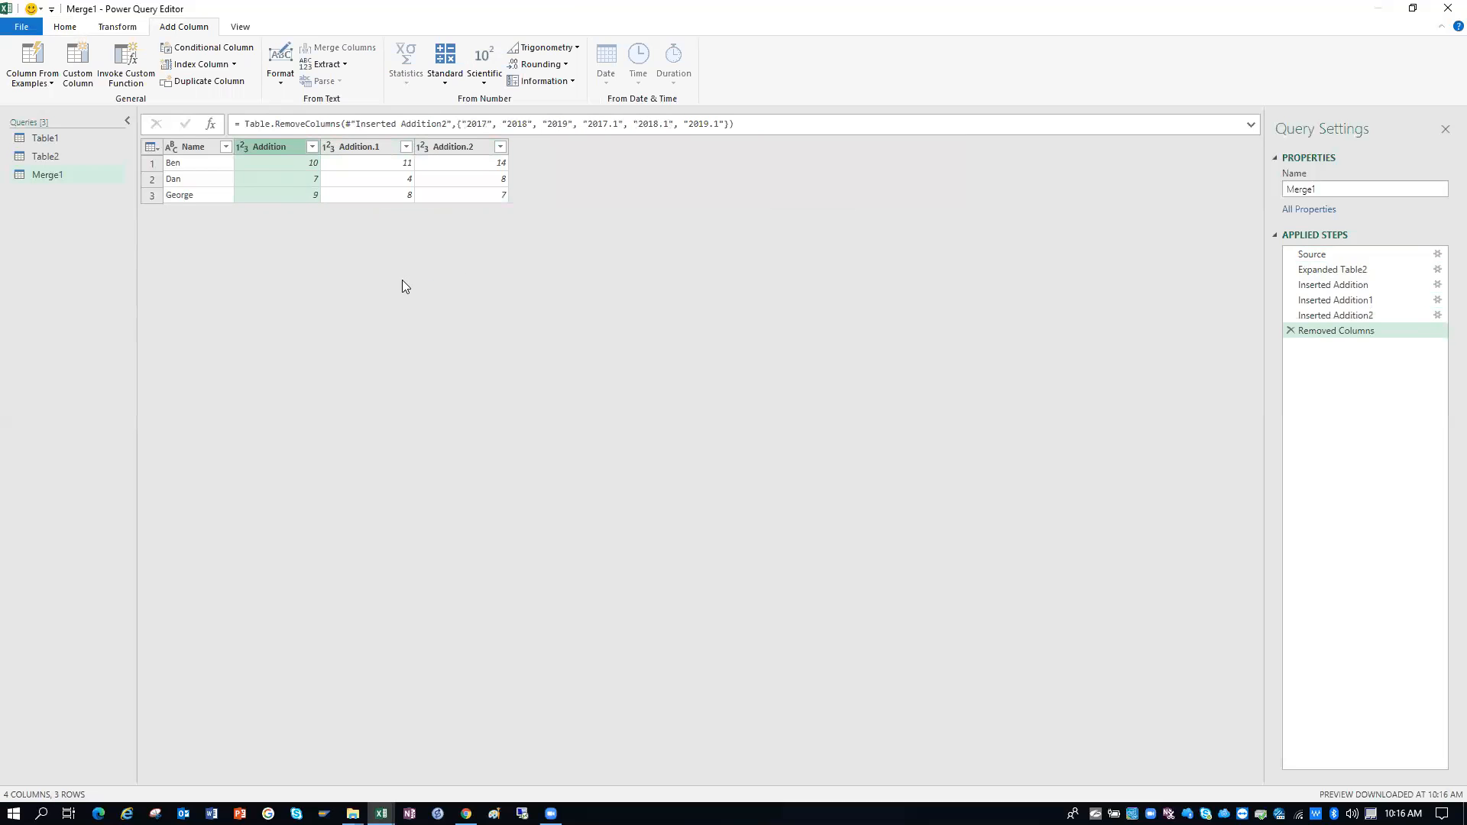
Rename the Addition, Addition.1 and Addition.2 columns as 2017, 2018 and 2019
double_click(280, 146)
type("2017")
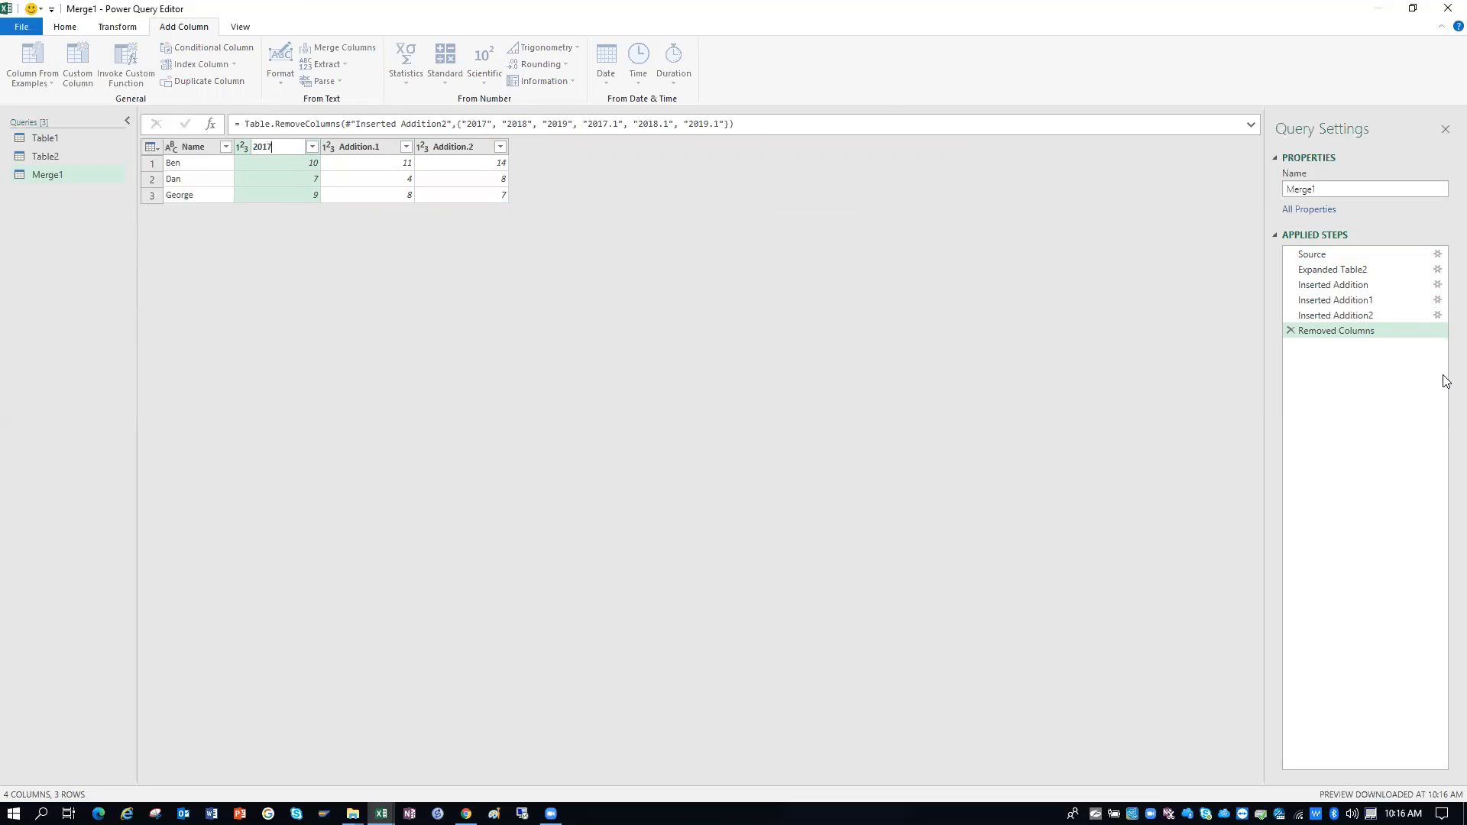
key("Return")
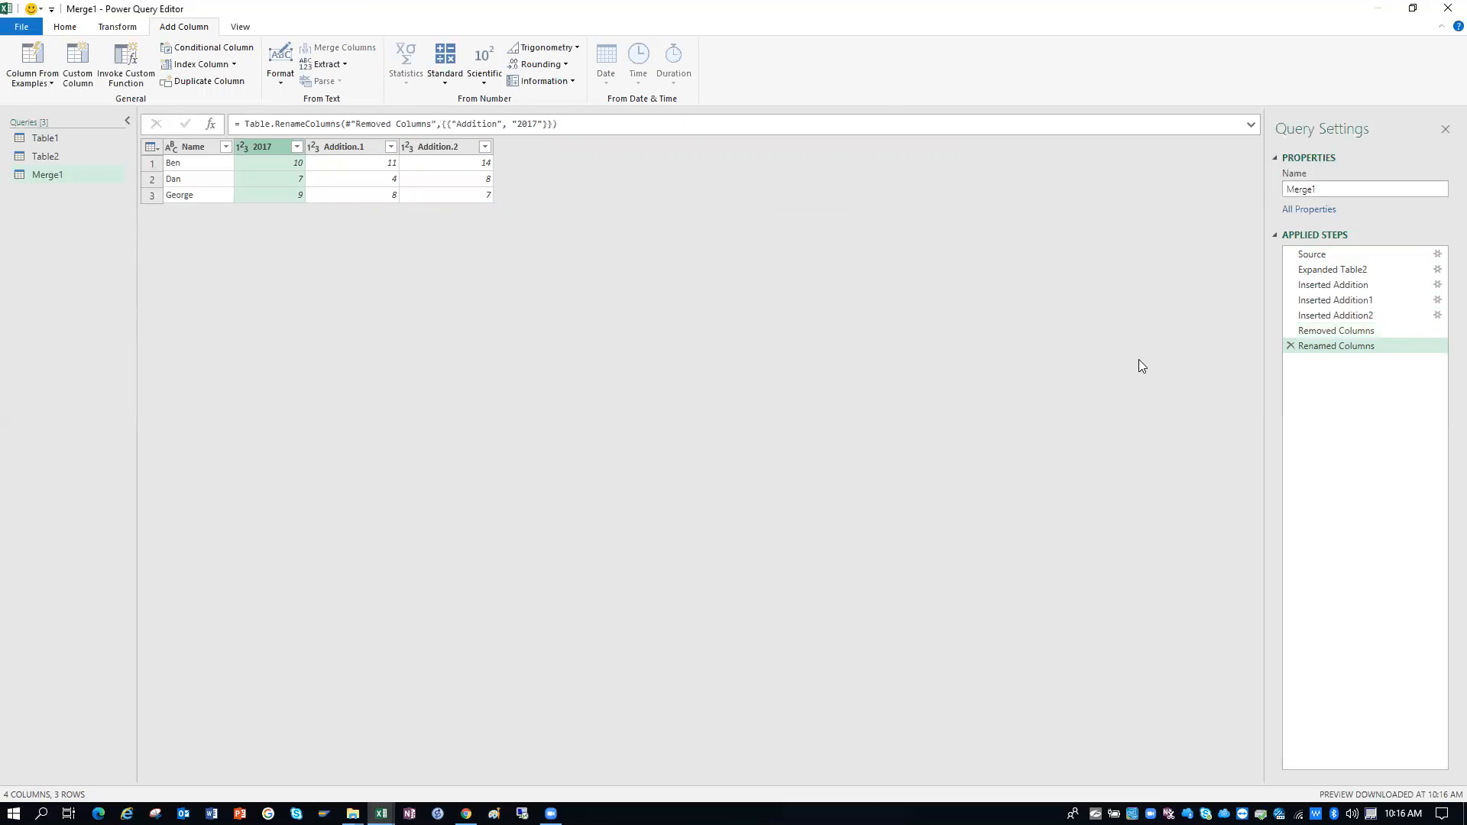
left_click(350, 147)
key("F2")
type("2018")
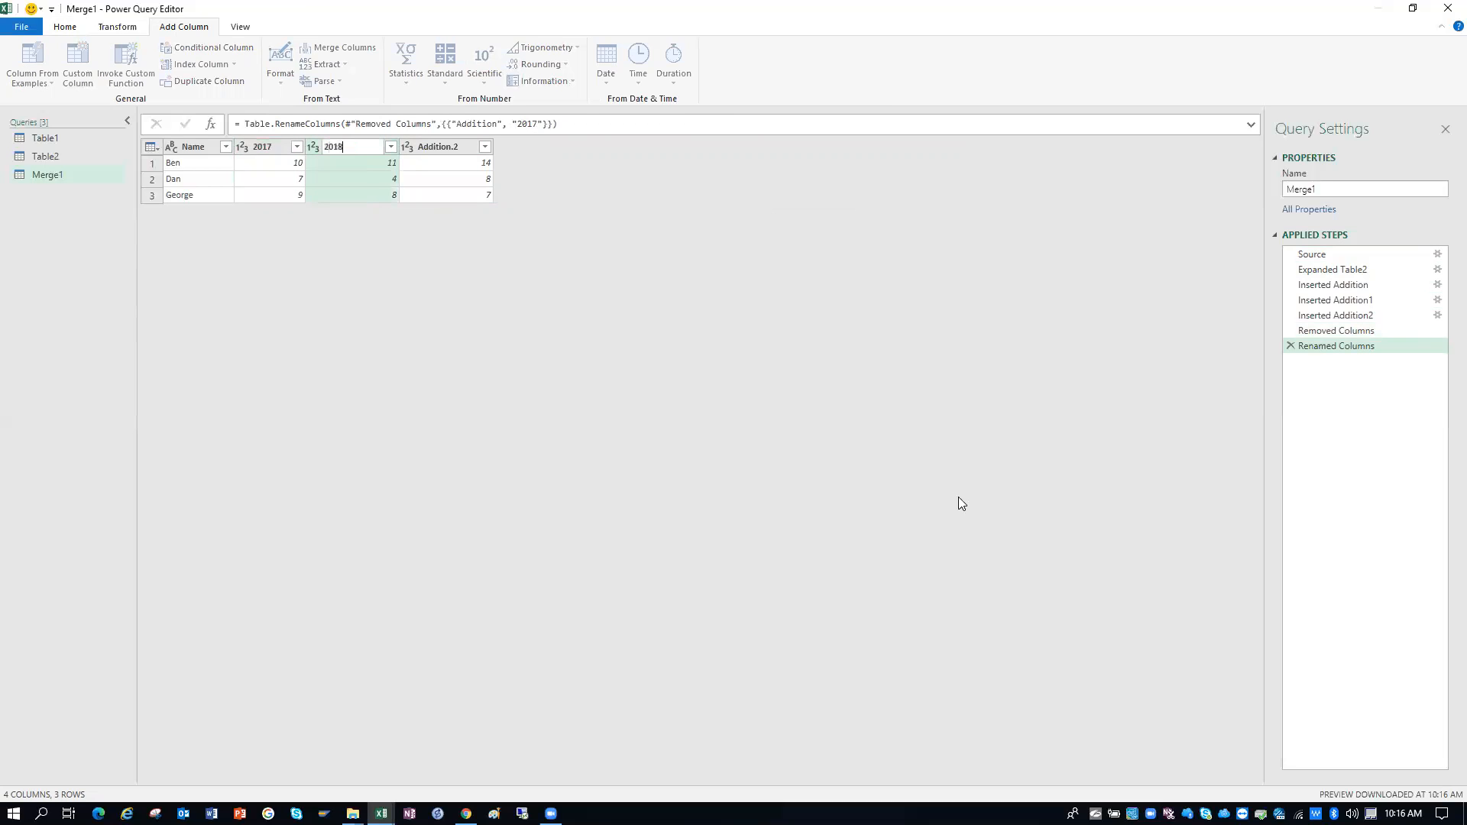
key("Return")
left_click(433, 153)
key("F2")
type("2019")
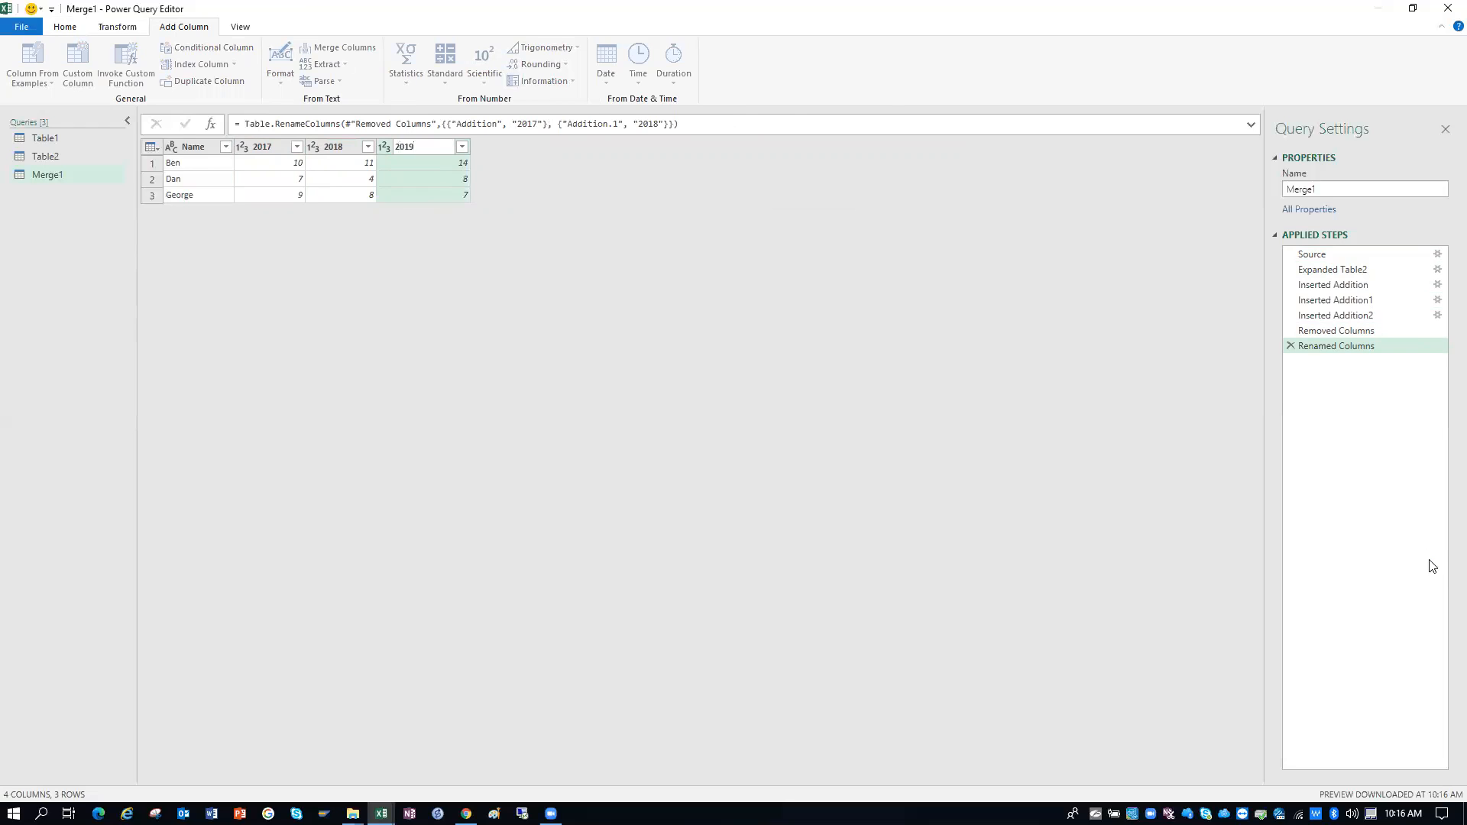
key("Return")
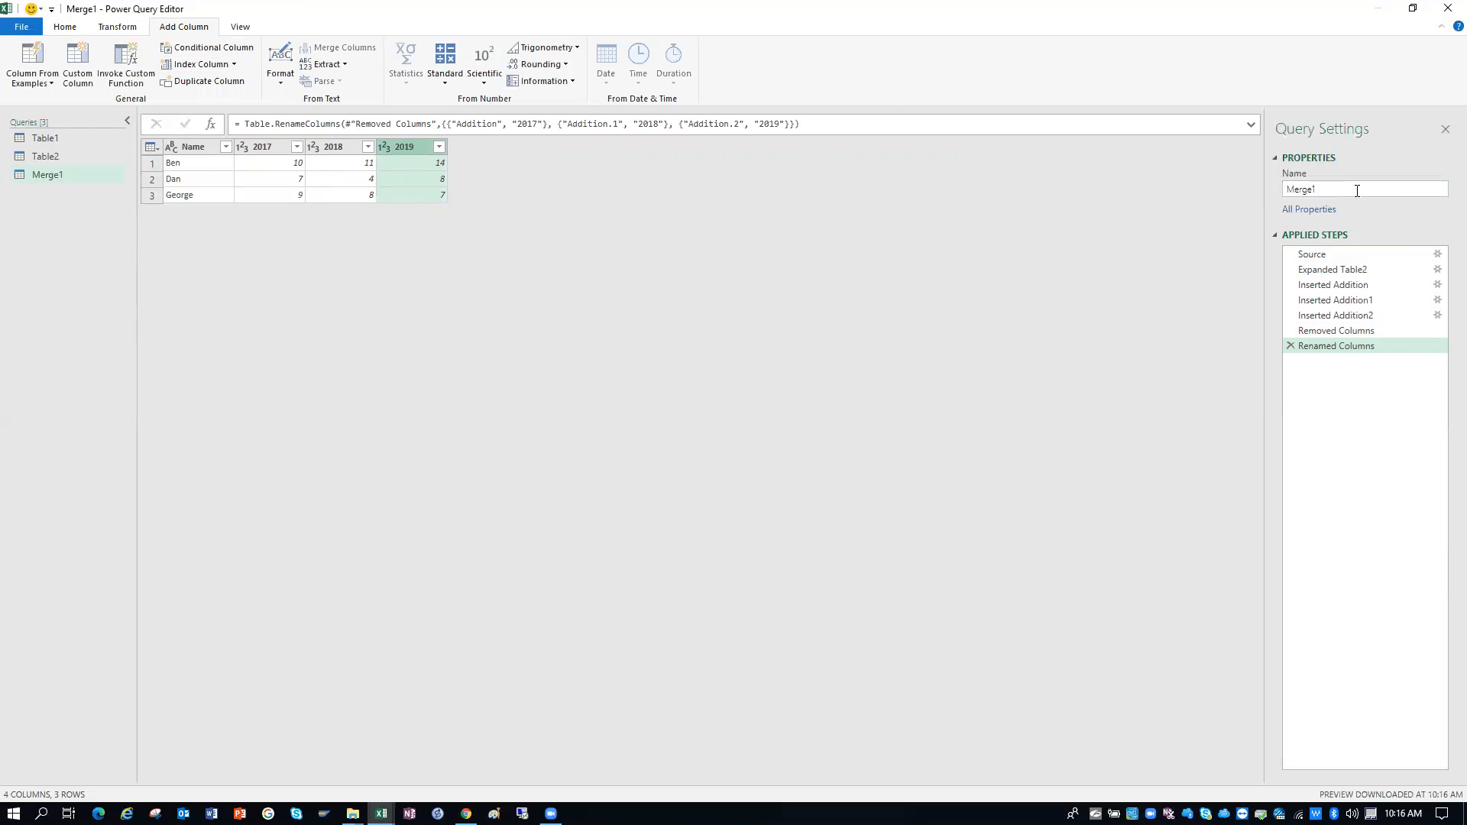
Rename the Merge1 query as RobinsSolution
double_click(1327, 195)
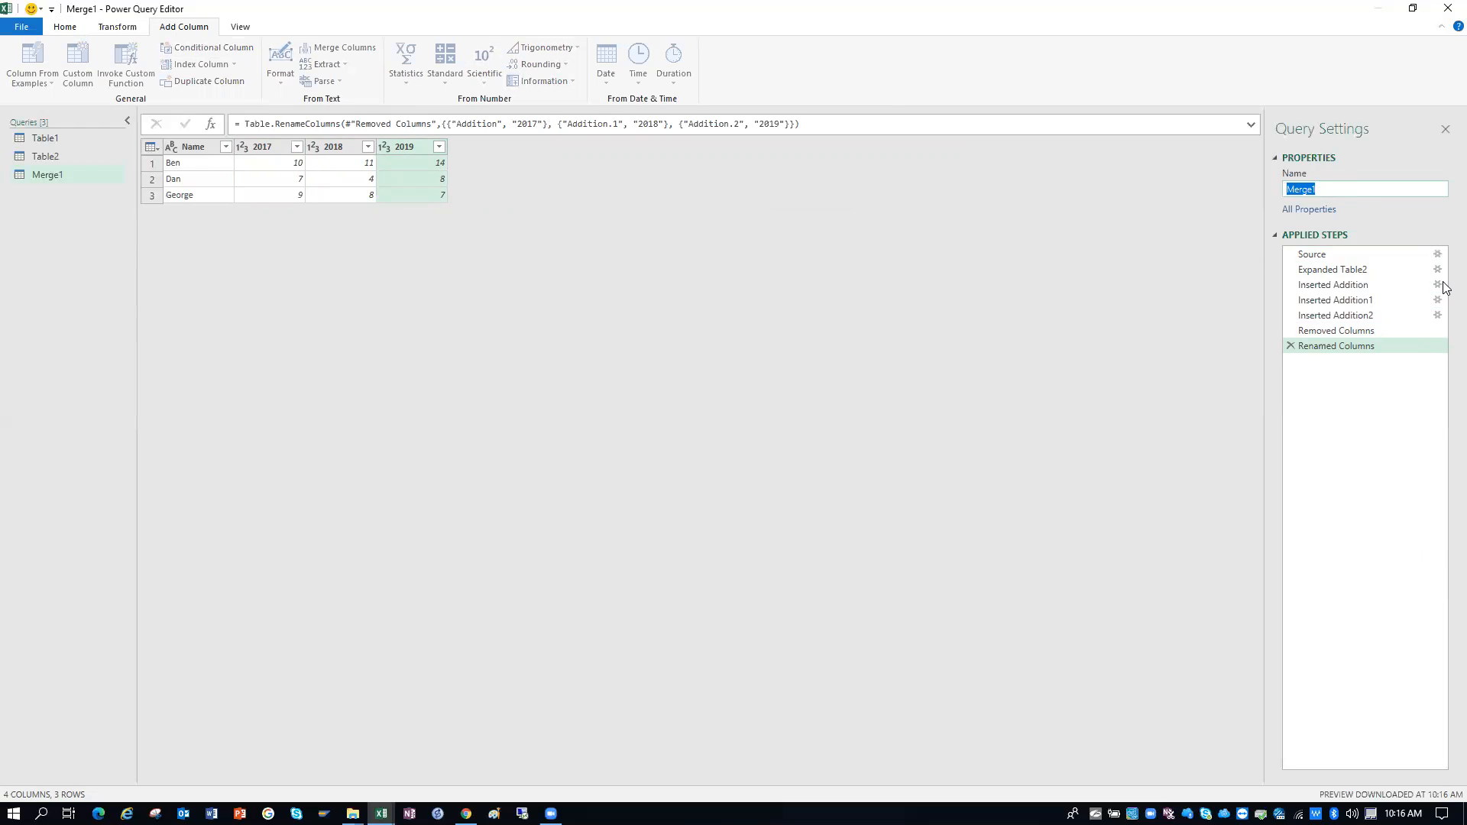
type("RobinsSolution")
key("Return")
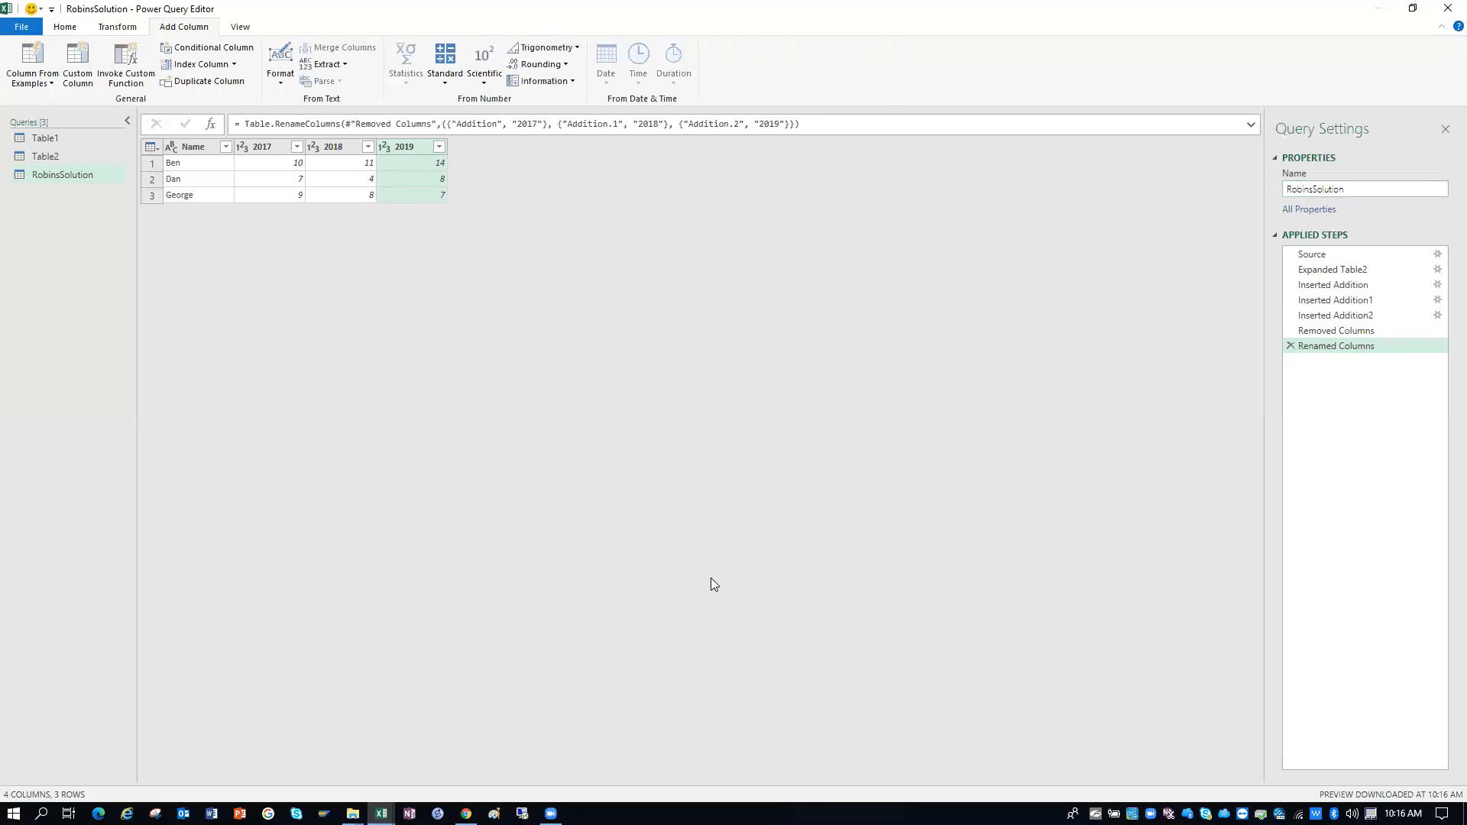
Close the query editor and load the queries to the workbook as tables on new worksheets
left_click(61, 29)
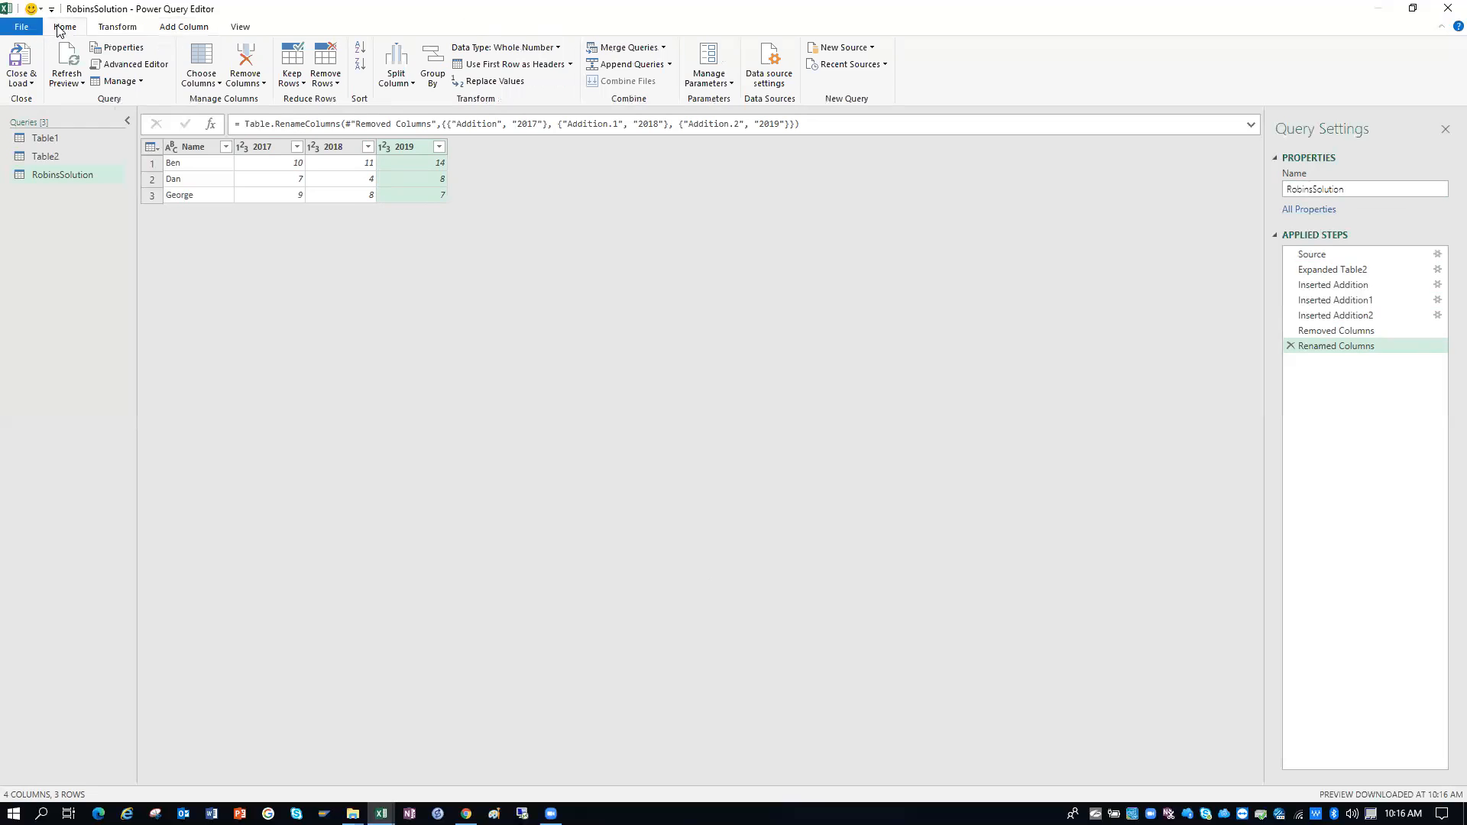
left_click(18, 86)
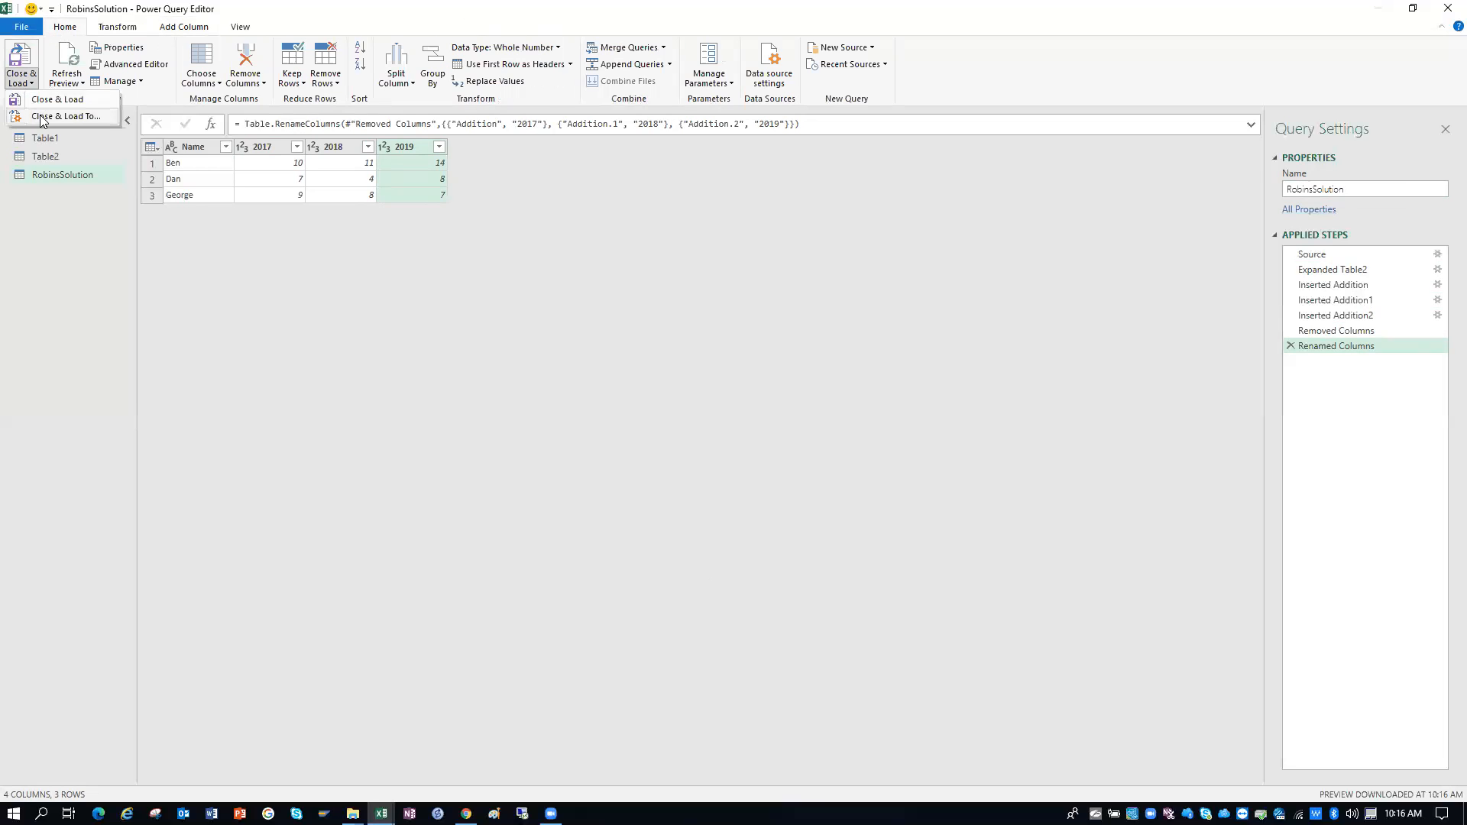
left_click(45, 116)
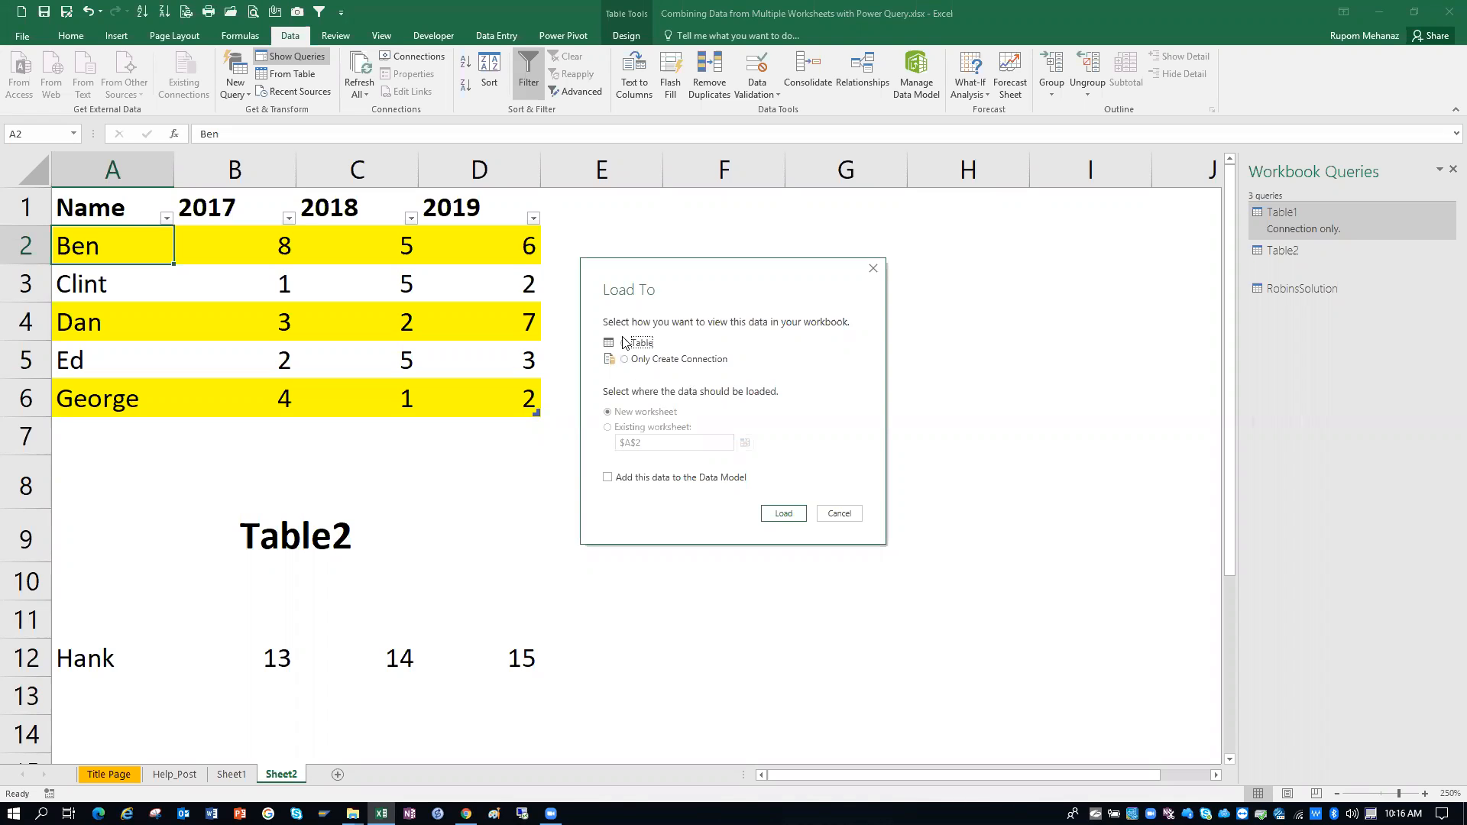
left_click(784, 513)
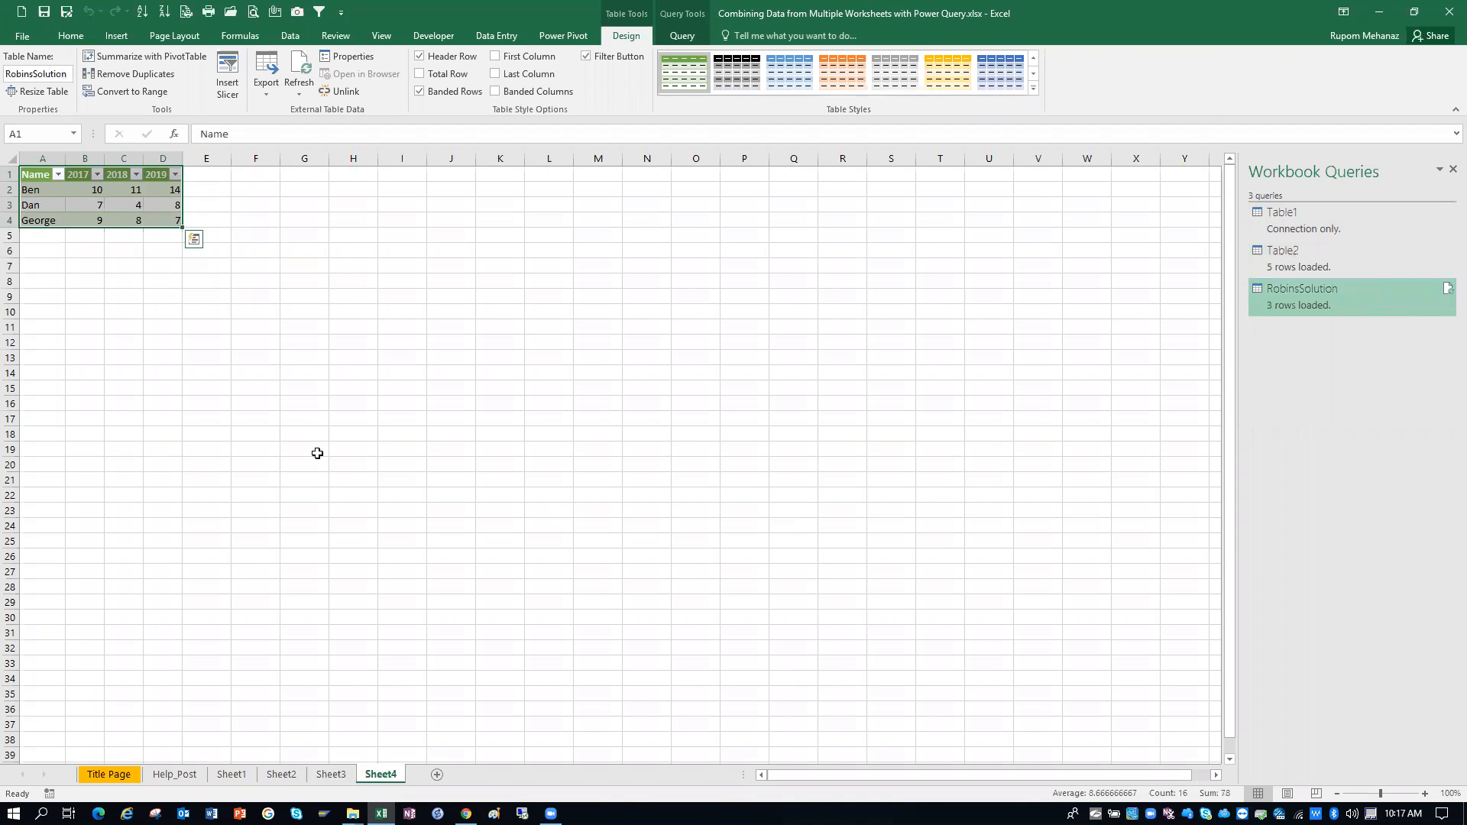
Examine the loaded results table, then compare the separate entry in row 12 of Sheet2 with row 6 of Sheet1
left_click_drag(36, 174, 155, 220)
left_click(282, 775)
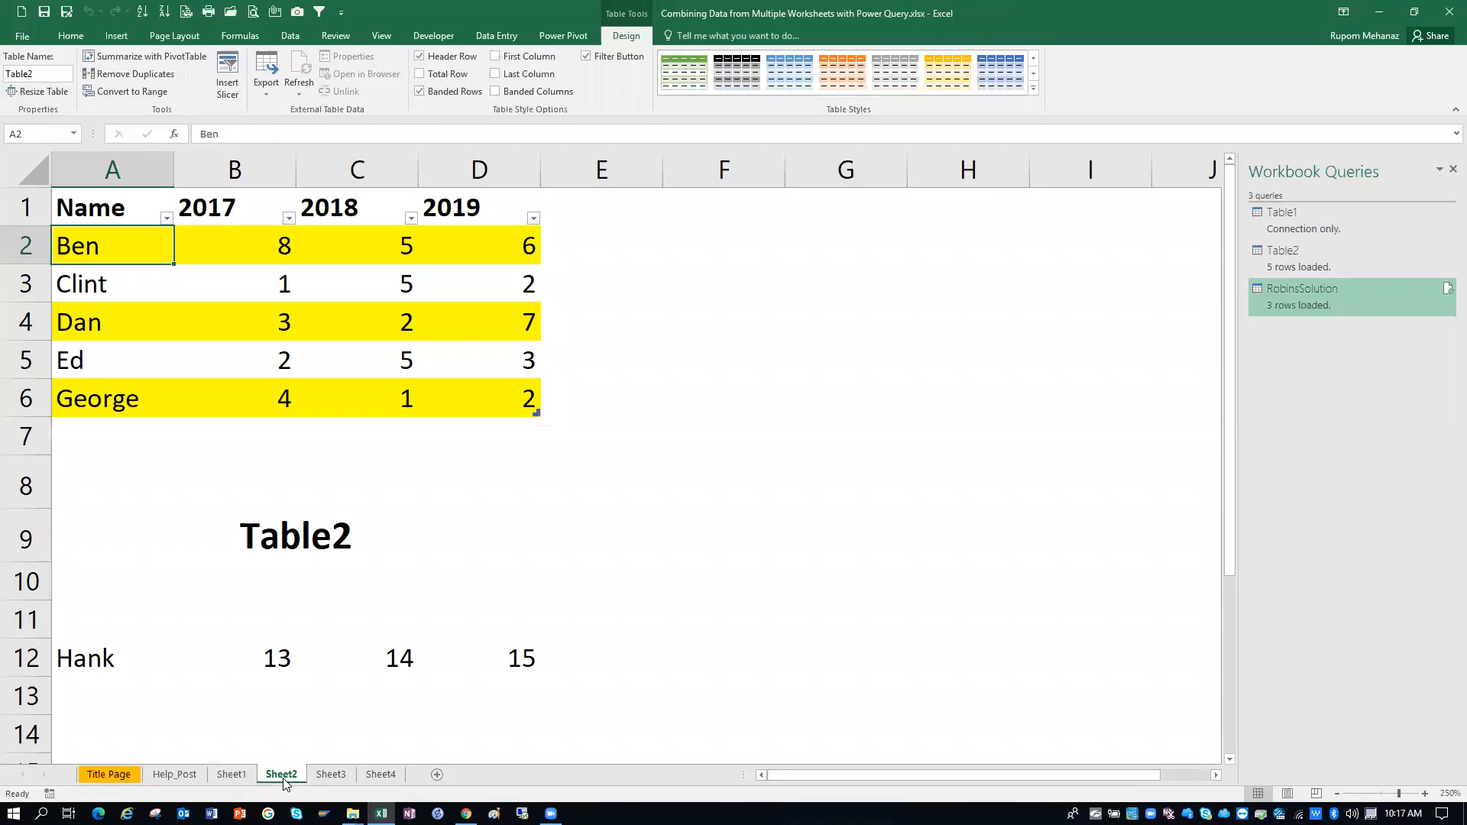
left_click(81, 661)
left_click_drag(291, 692, 527, 669)
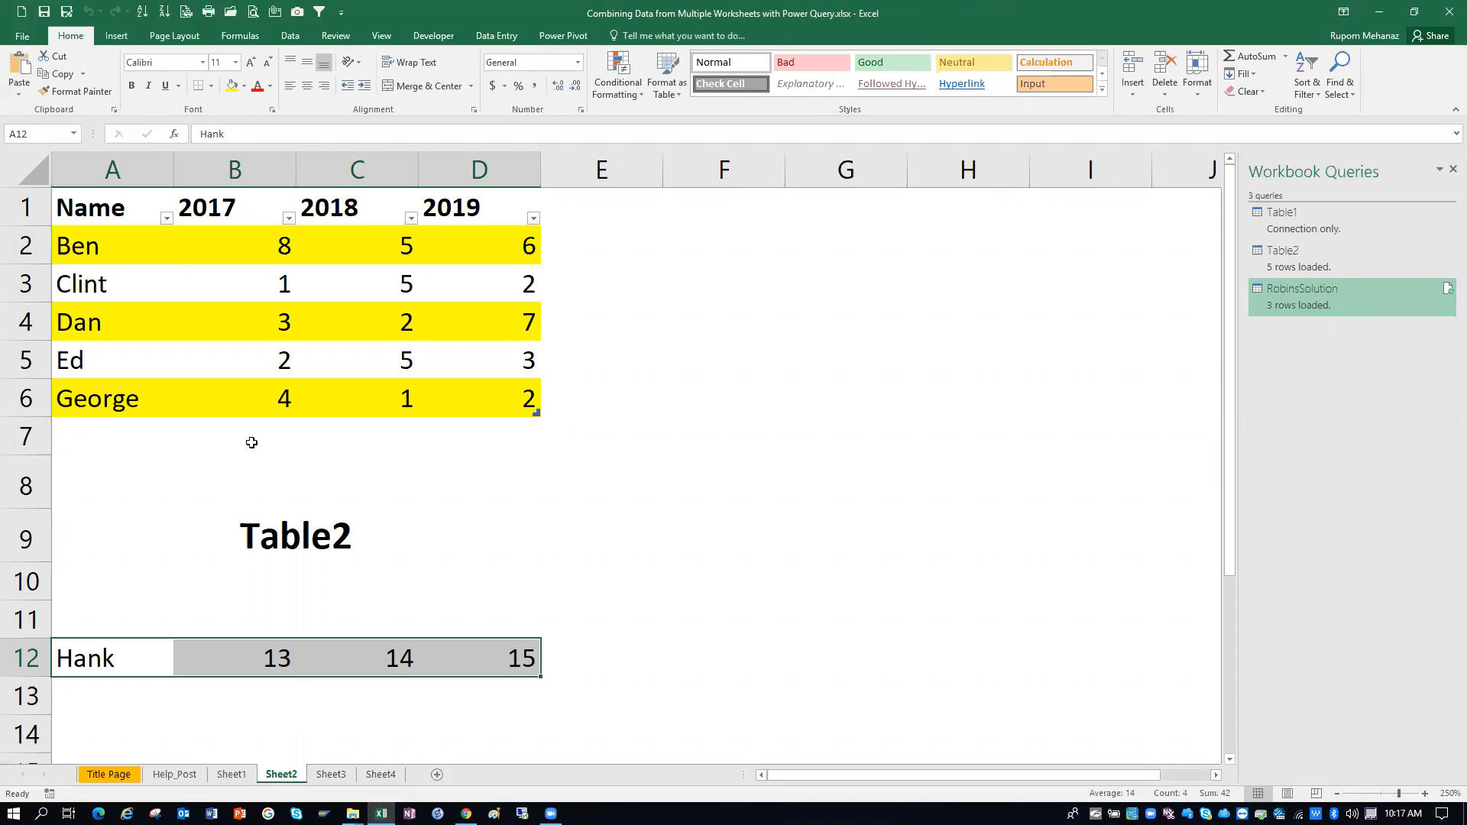
left_click(231, 777)
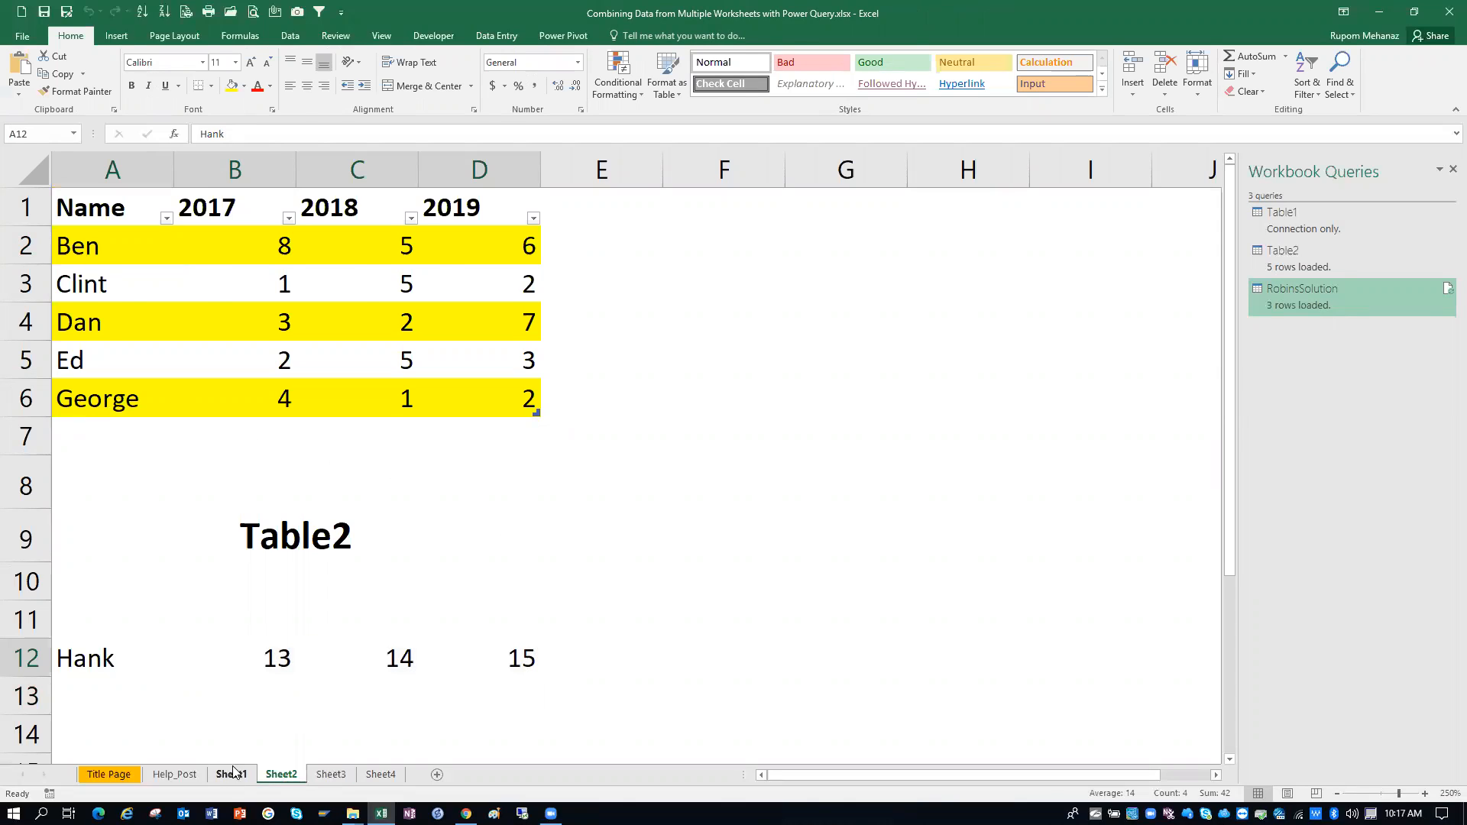
left_click_drag(120, 484, 672, 483)
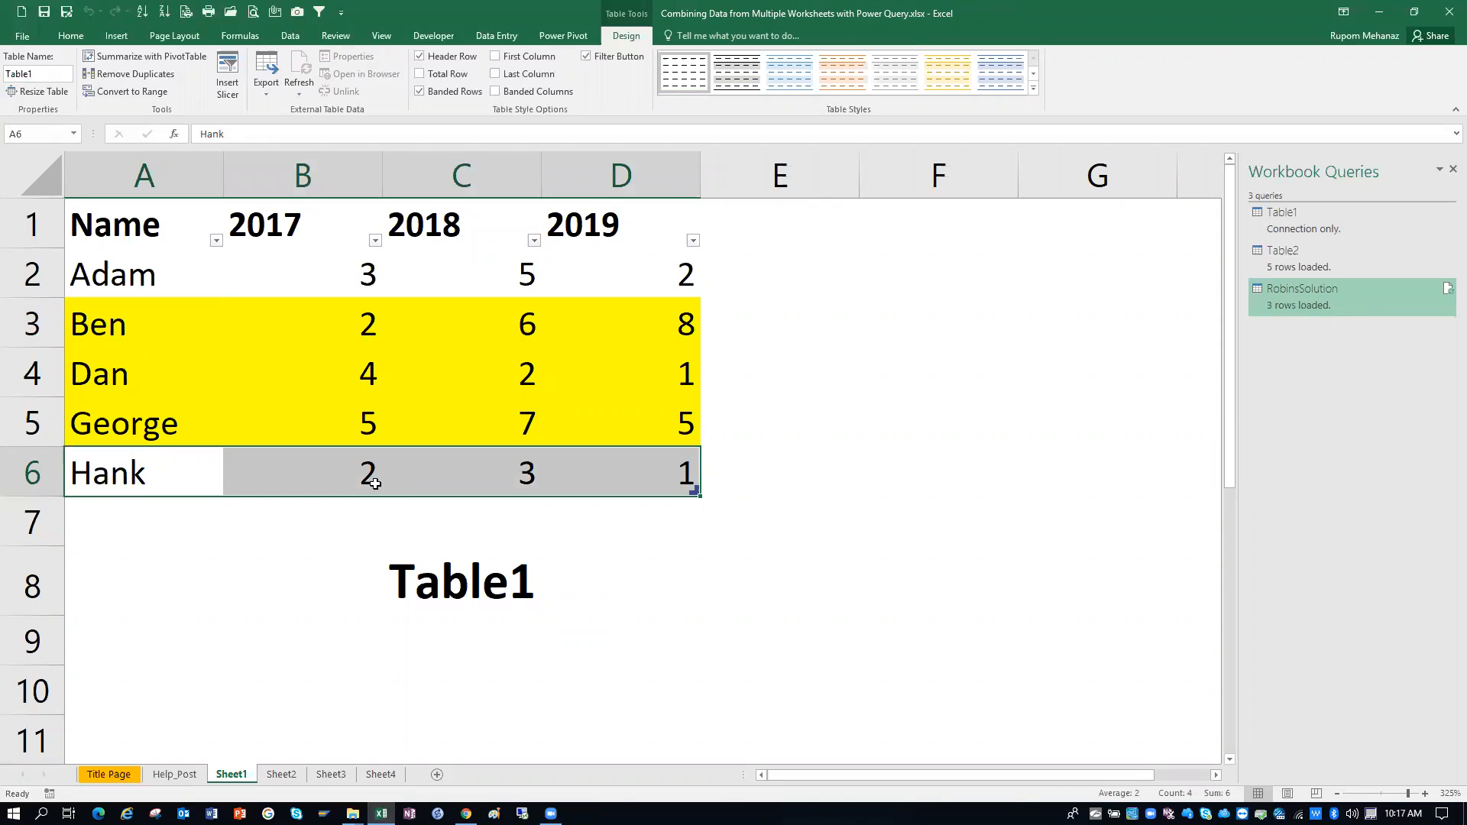
left_click(345, 476)
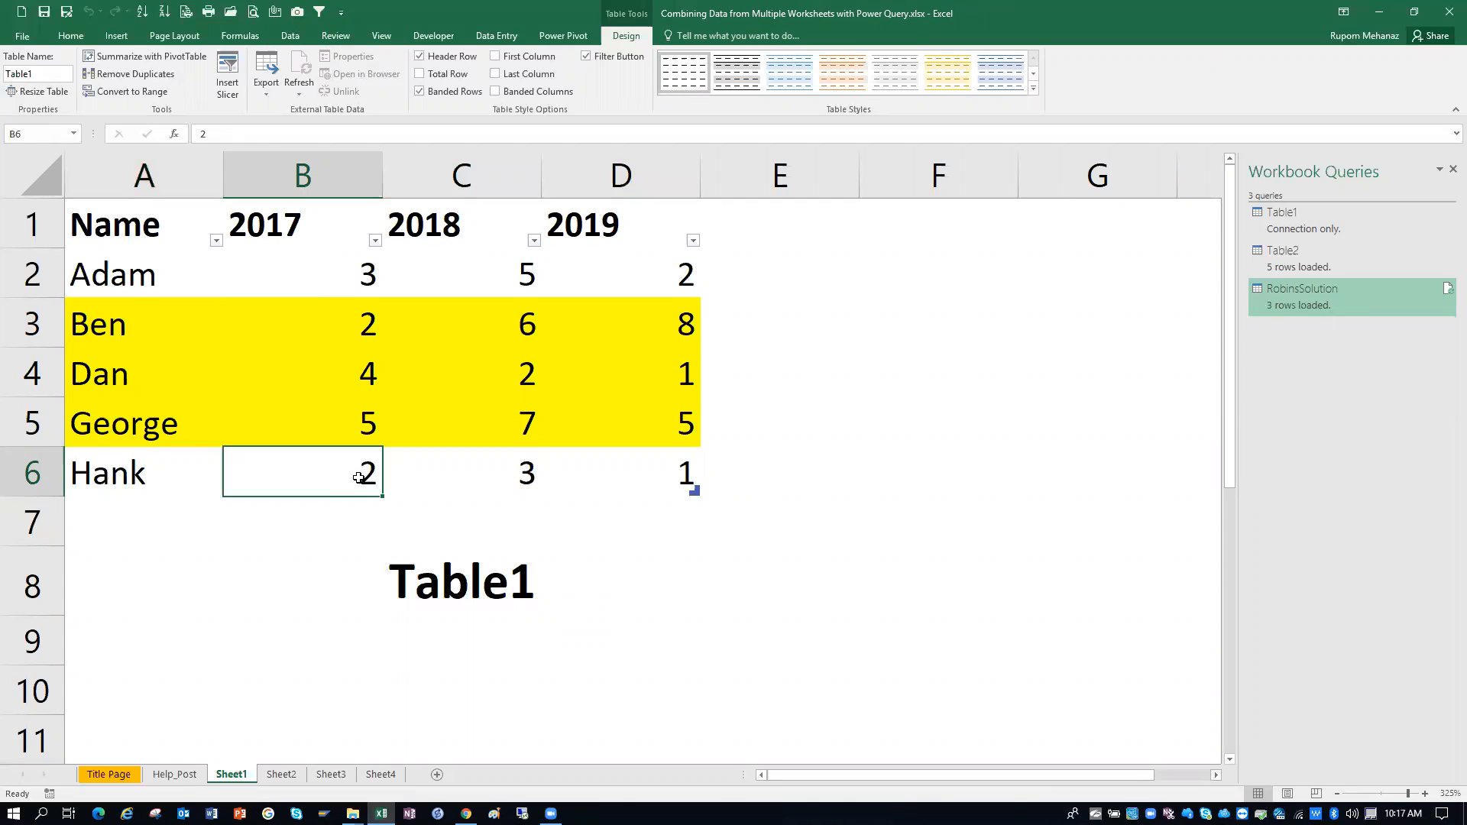
left_click(491, 474)
left_click(664, 475)
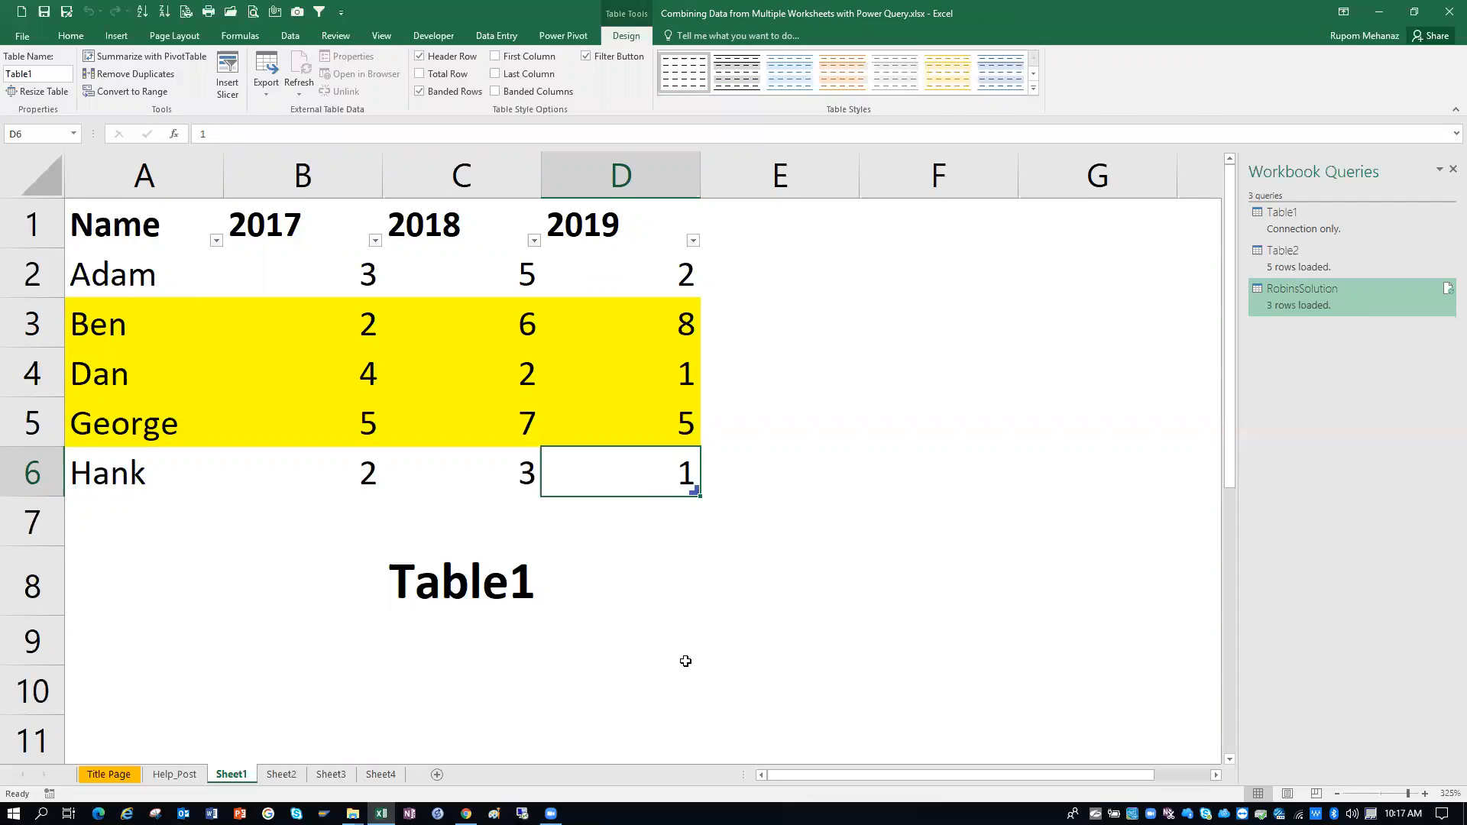
Move the entry in A12:D12 on Sheet2 to A7:D7, directly beneath the last row of Table2
left_click(282, 775)
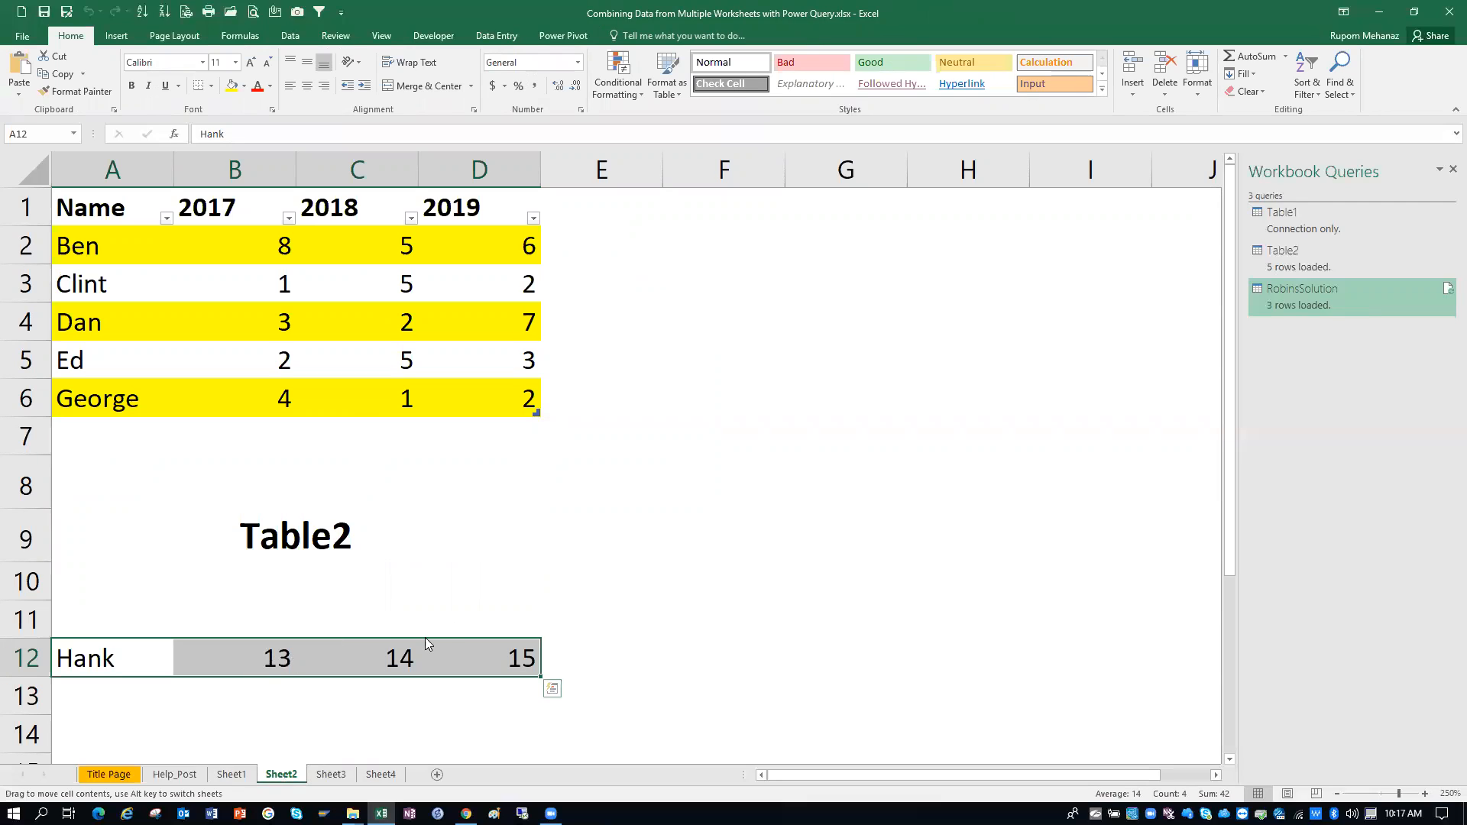
left_click_drag(428, 632, 452, 445)
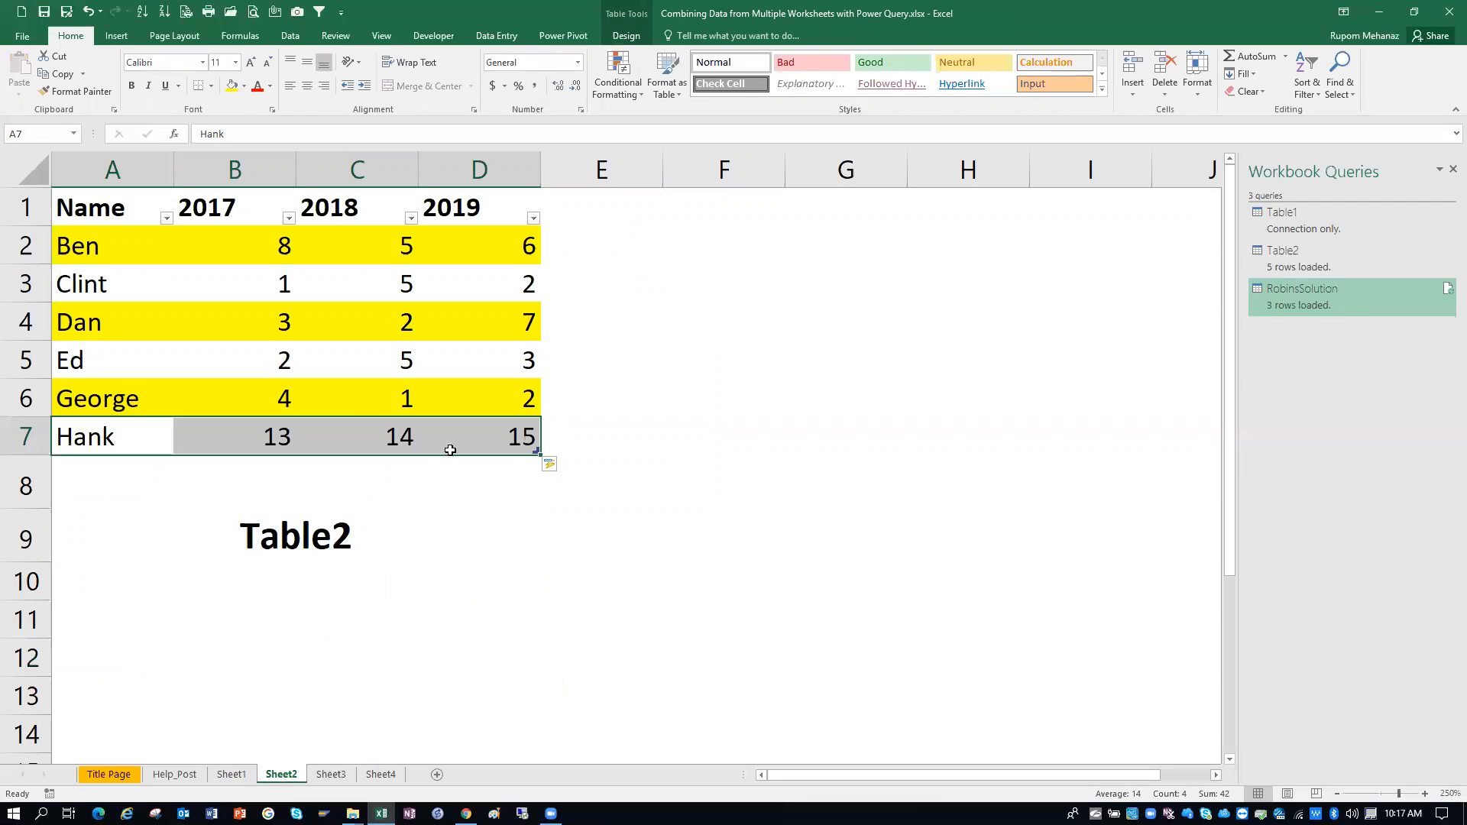
Rename the Sheet4 worksheet holding the merged query results as Robins_Solution
left_click(377, 775)
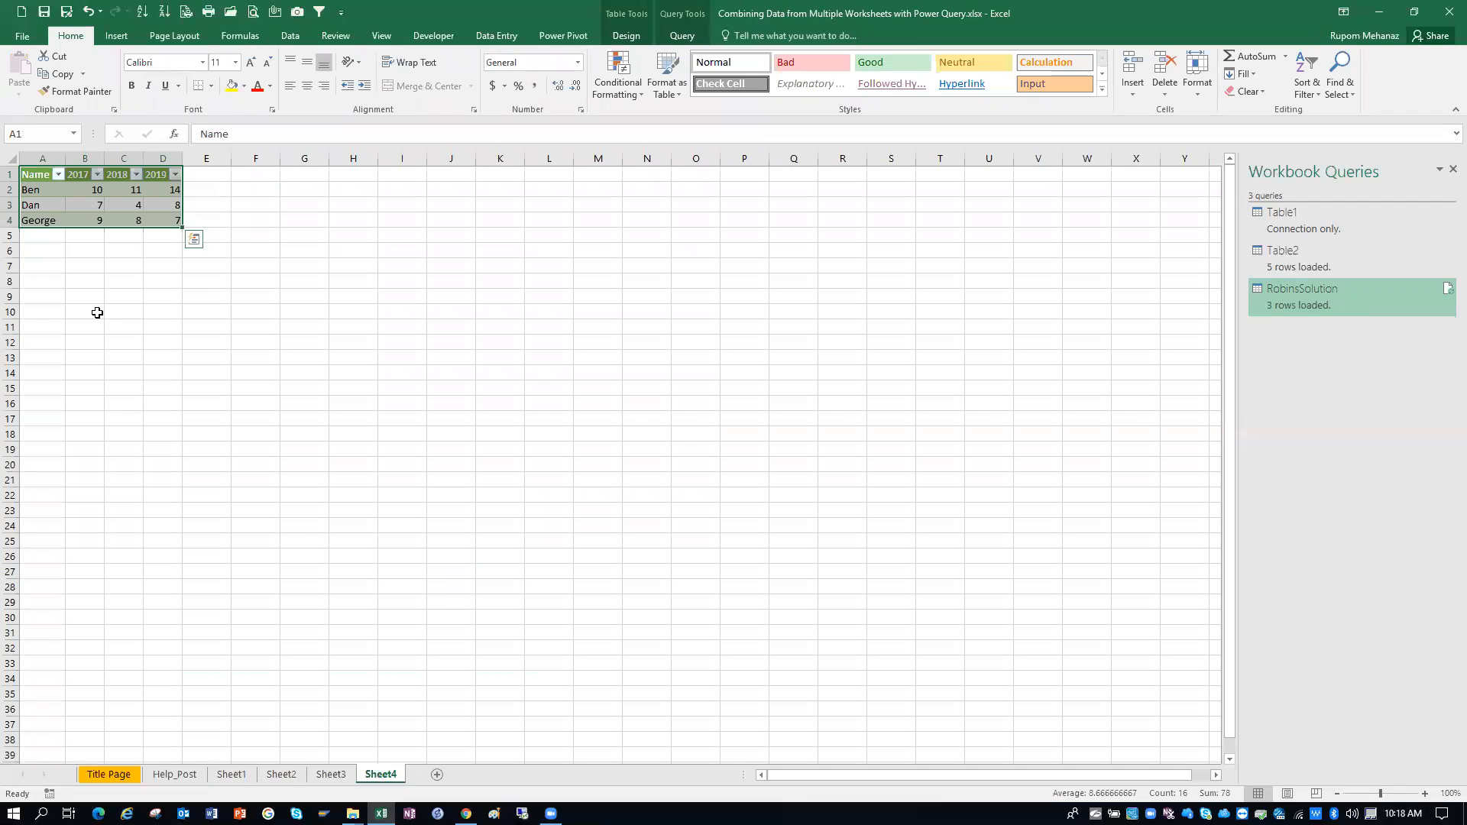
right_click(372, 777)
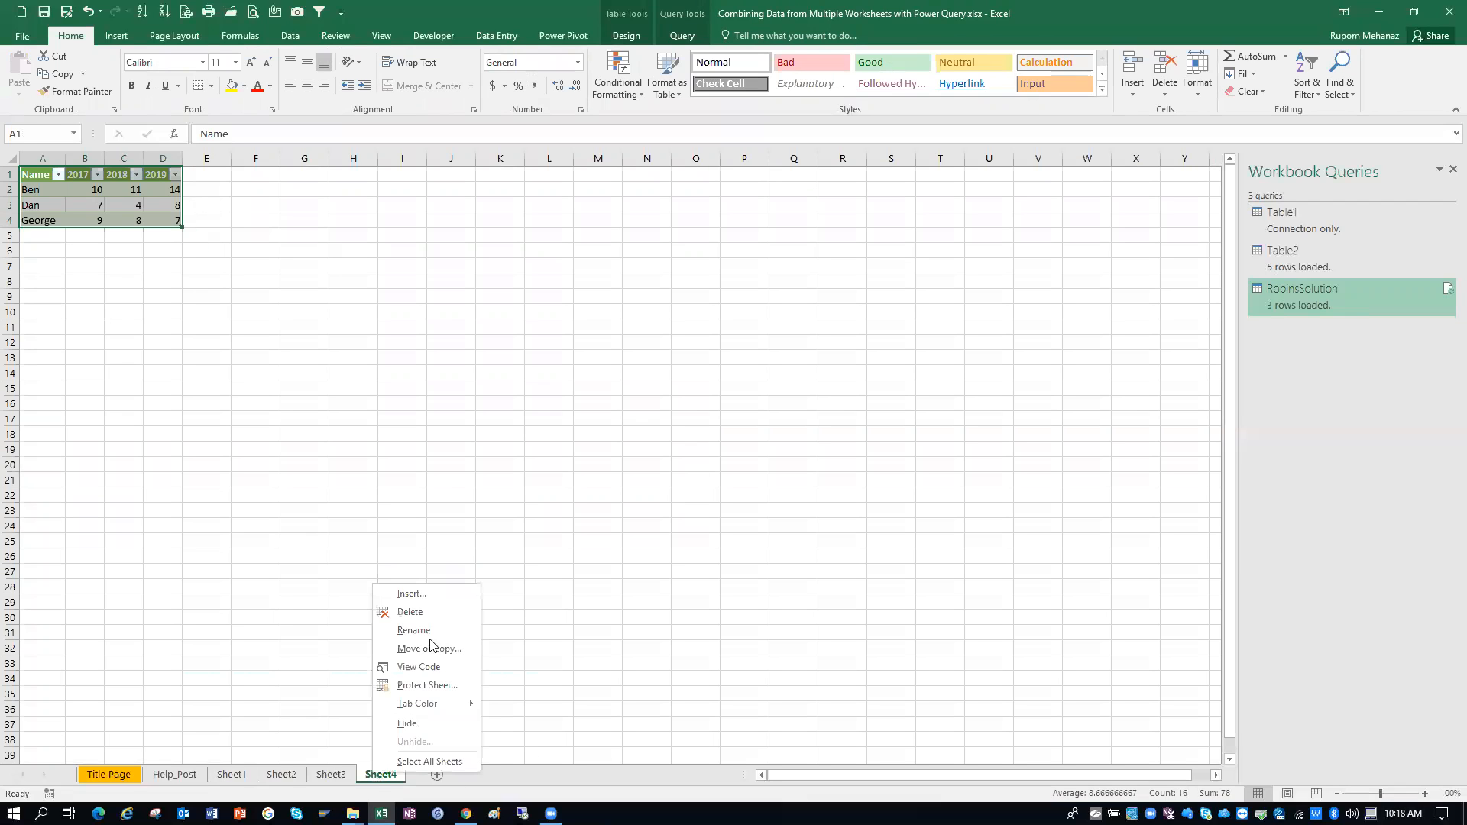
key("Return")
type("Rob")
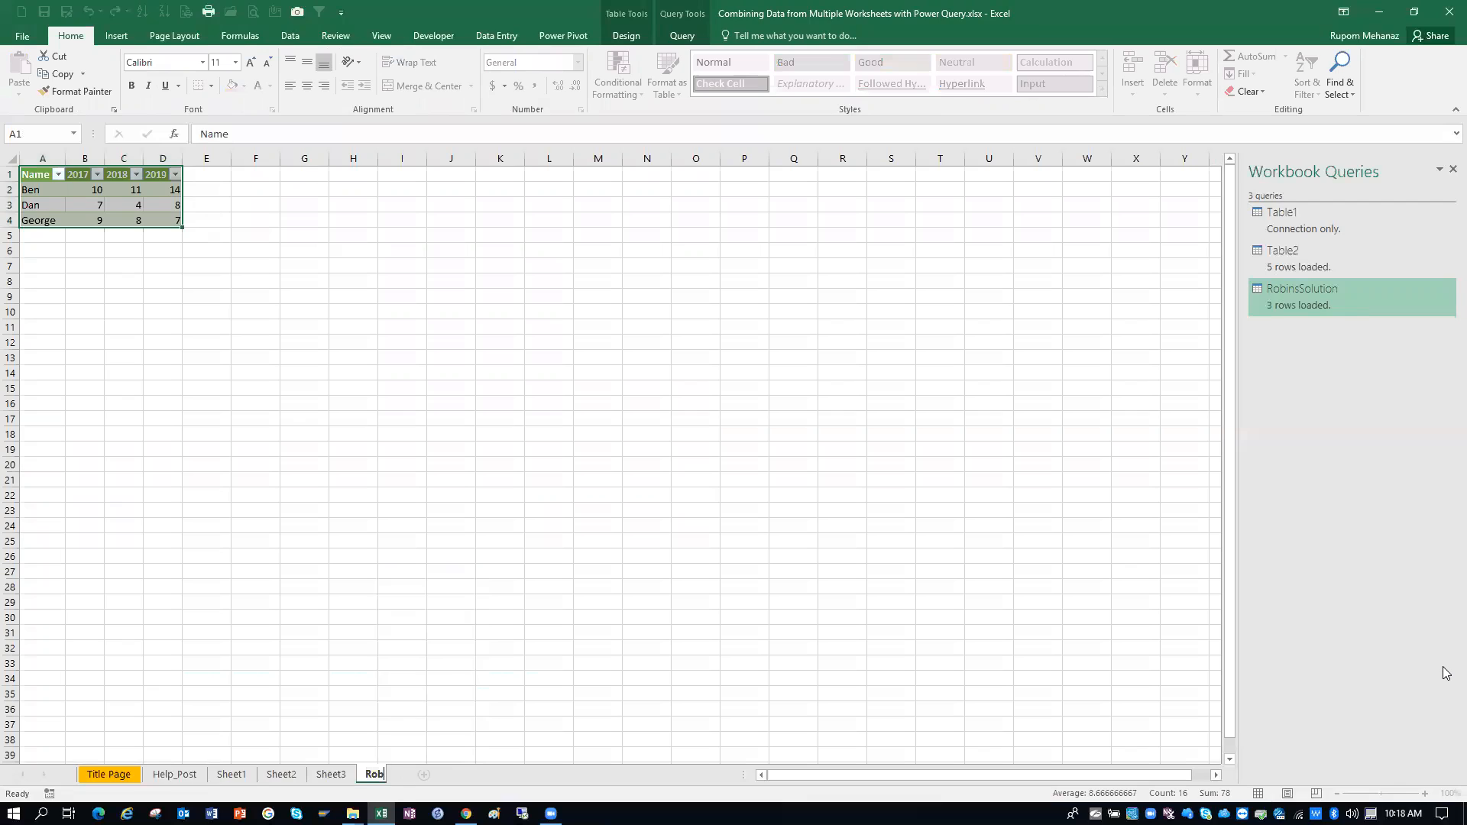
type("ins_Solution")
key("Return")
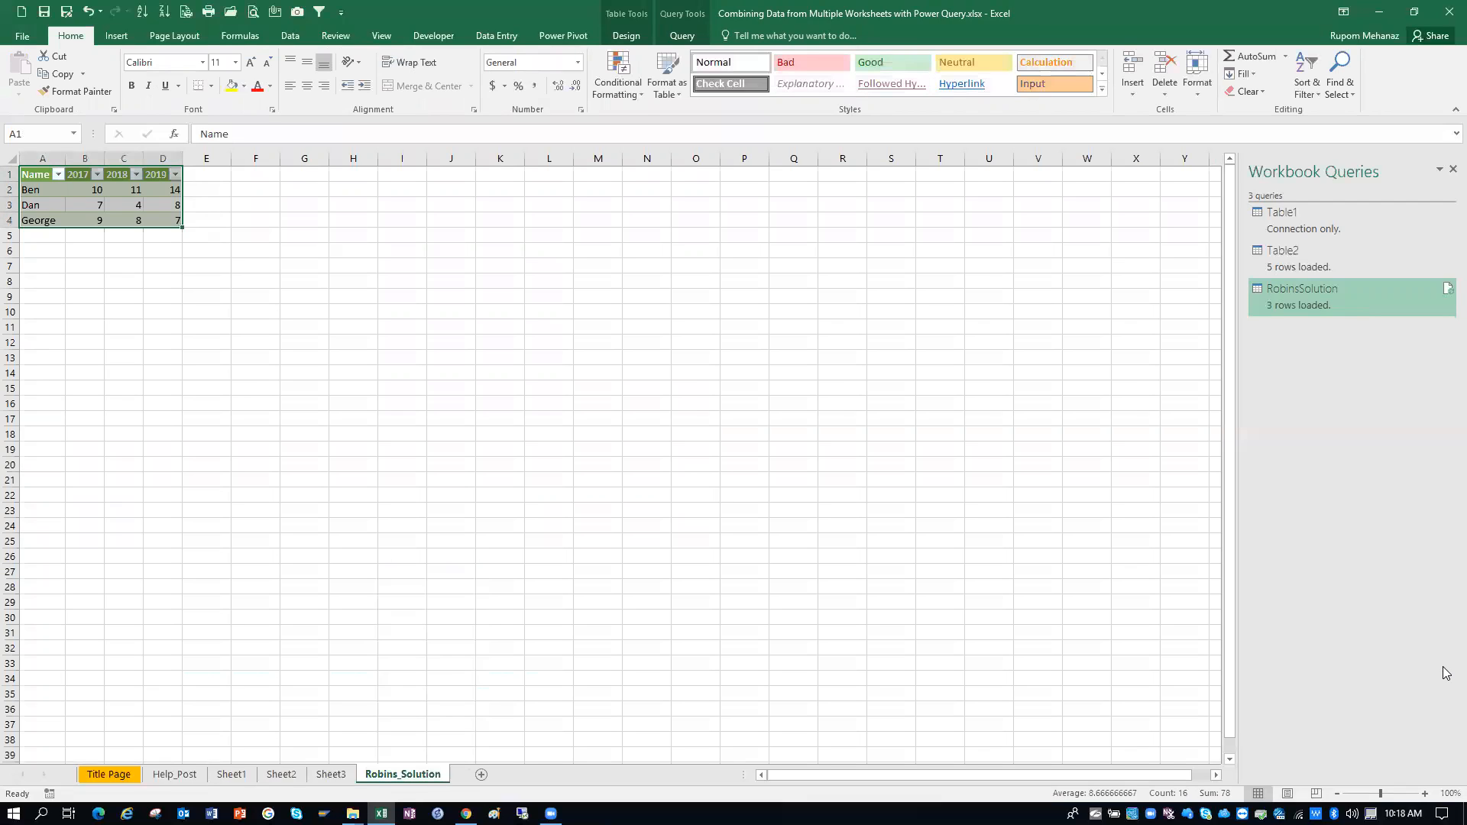
Refresh the merged results table on the Robins_Solution sheet and check the entry in A5:D5
right_click(87, 206)
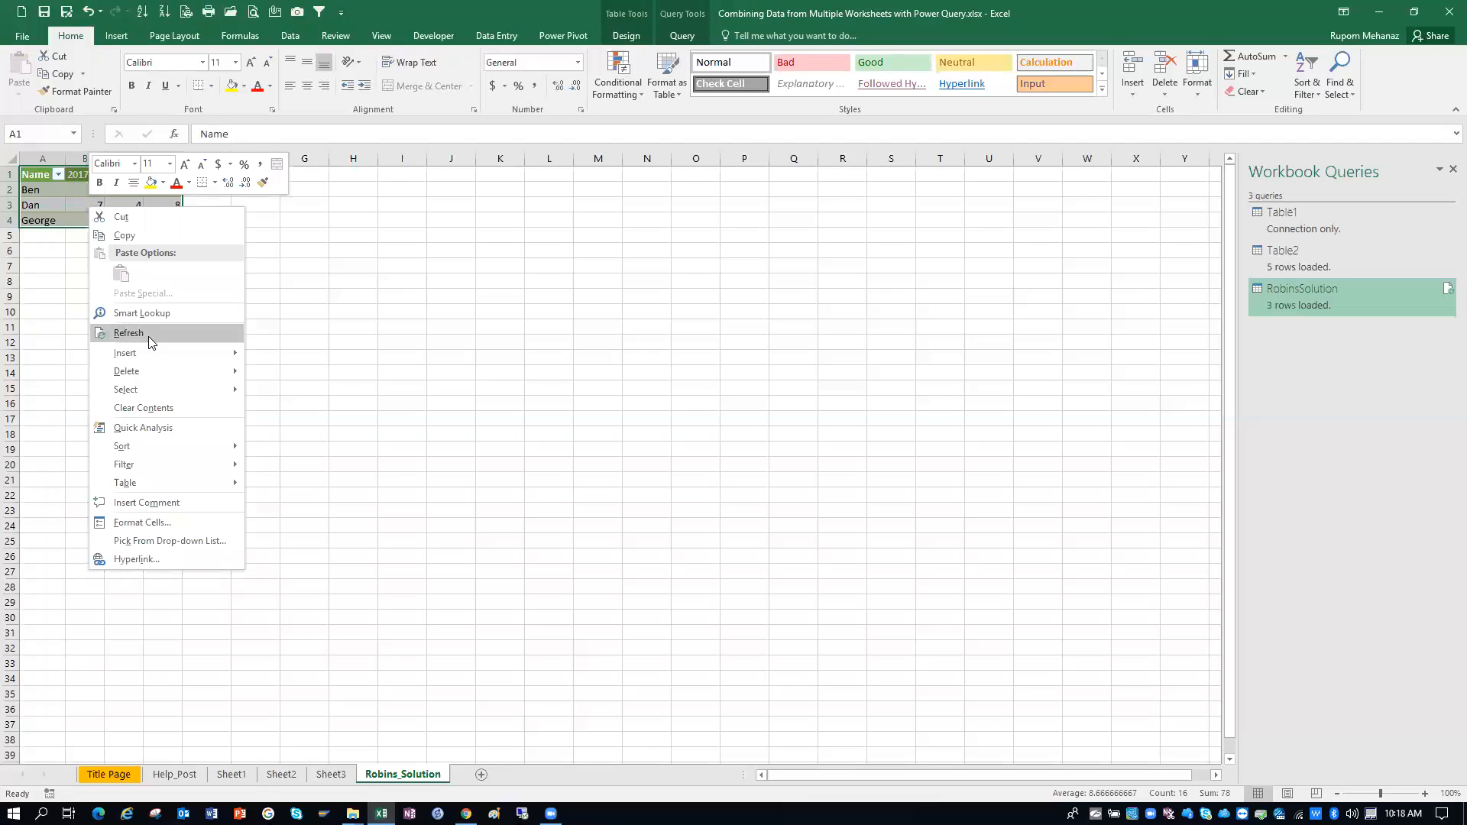
left_click(148, 336)
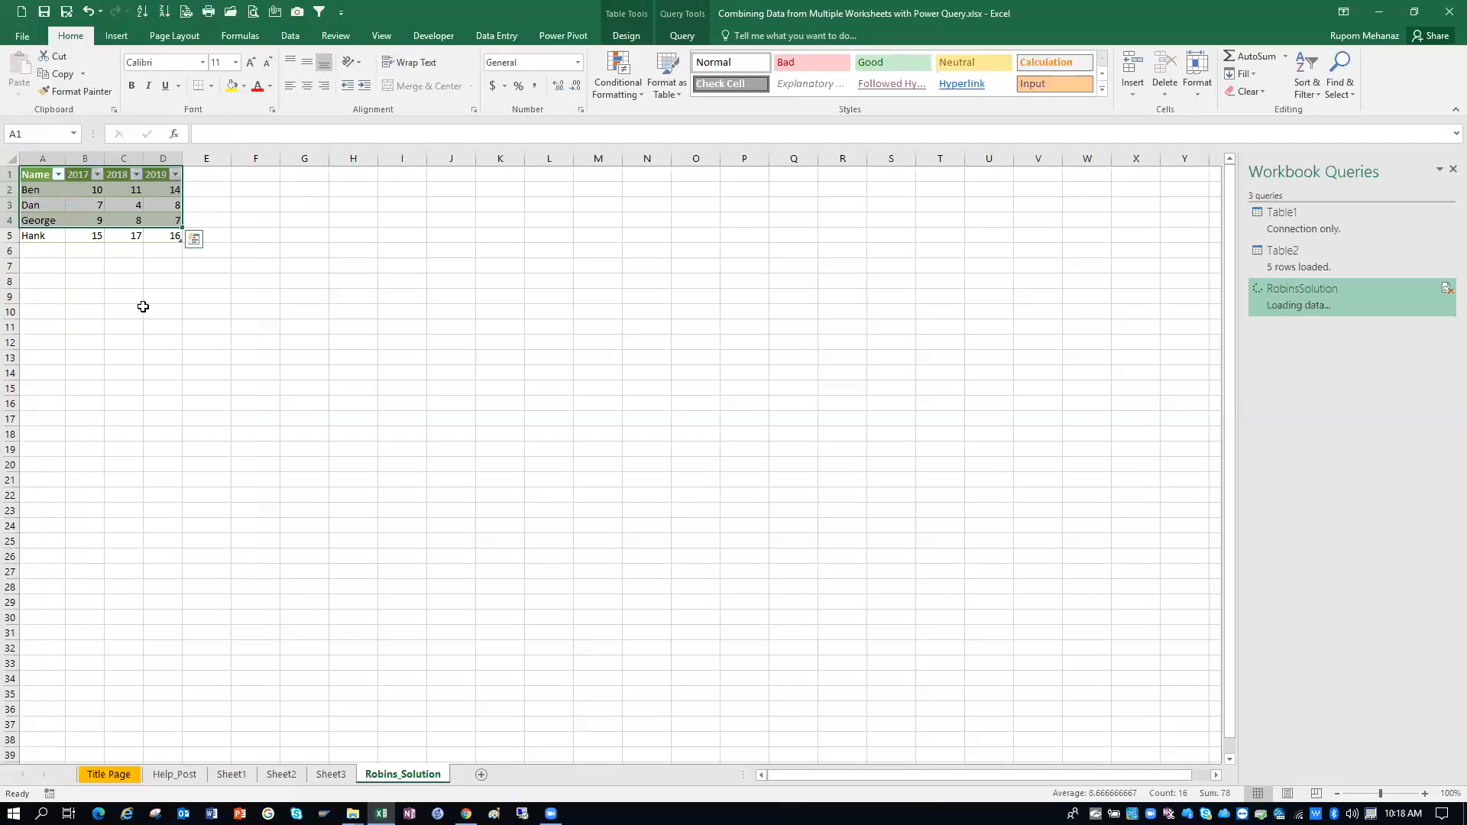
left_click(40, 237)
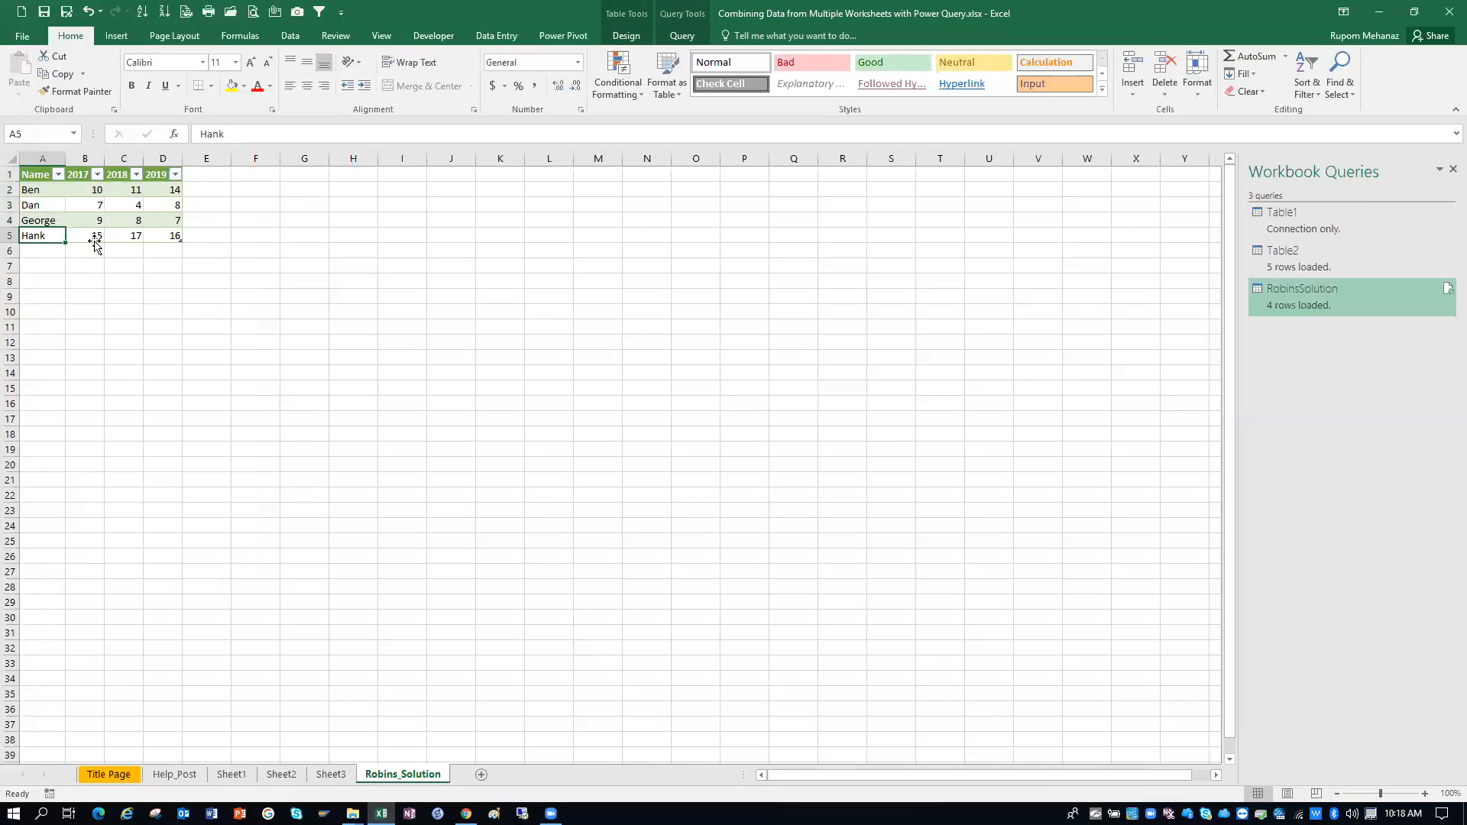
key("Right")
left_click(148, 236)
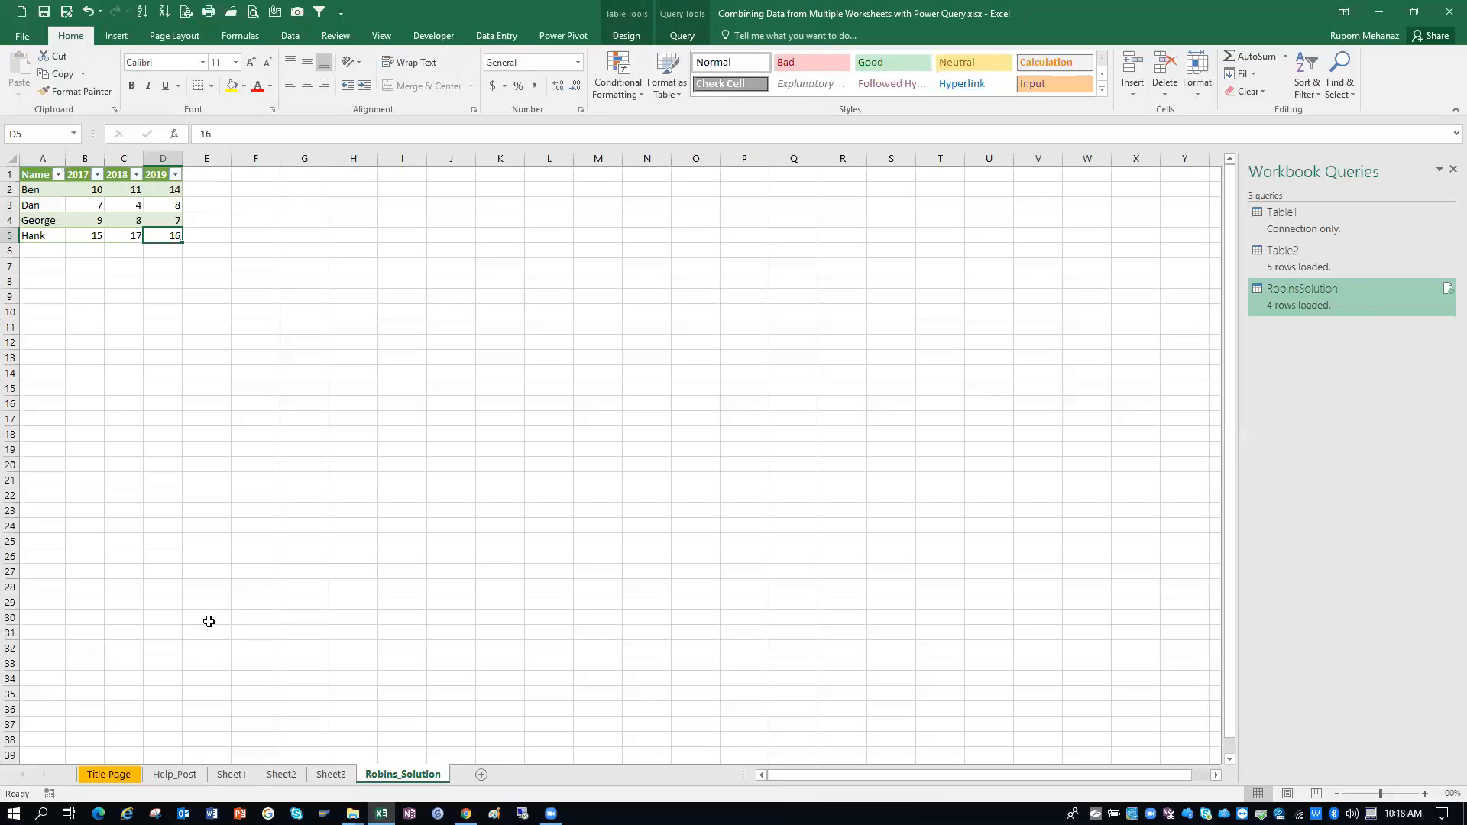
key("alt+r")
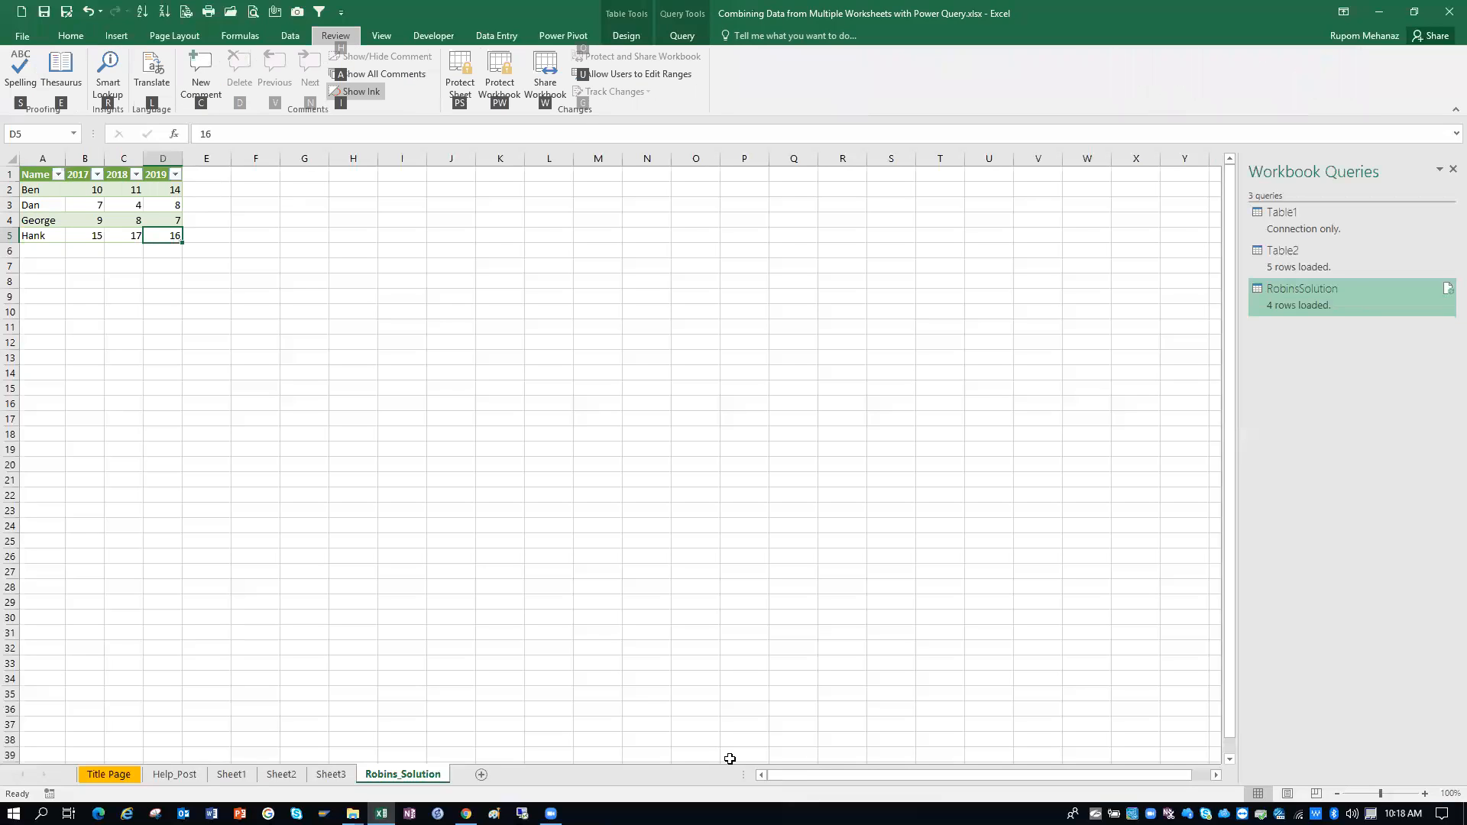
left_click(71, 35)
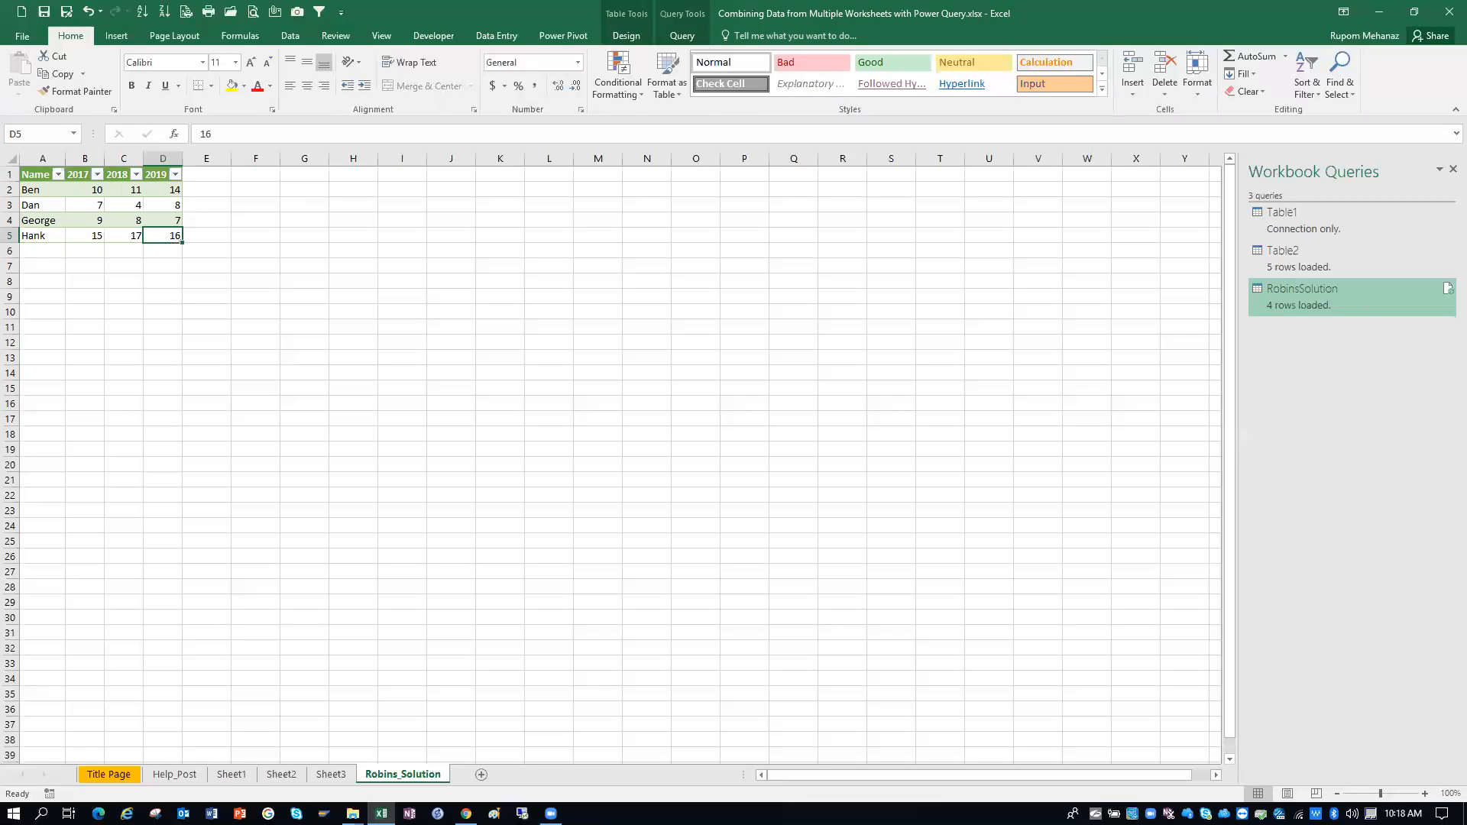
left_click(551, 814)
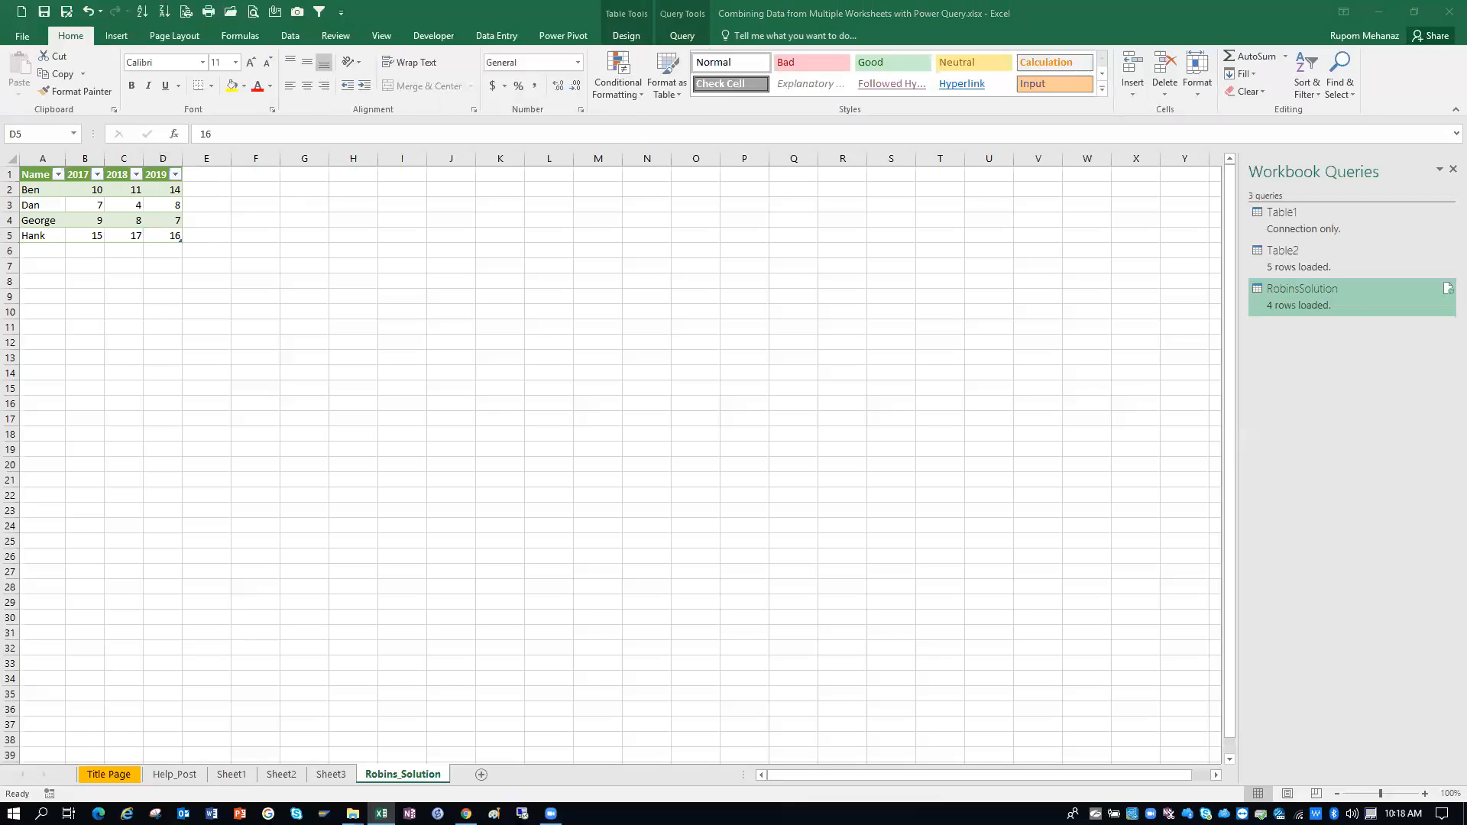